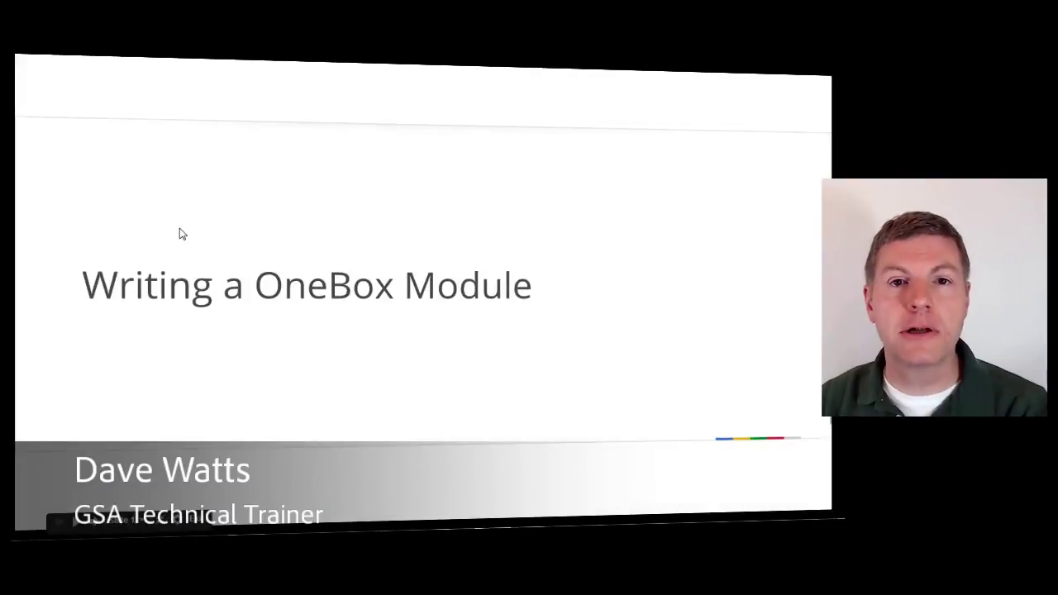
key("Right")
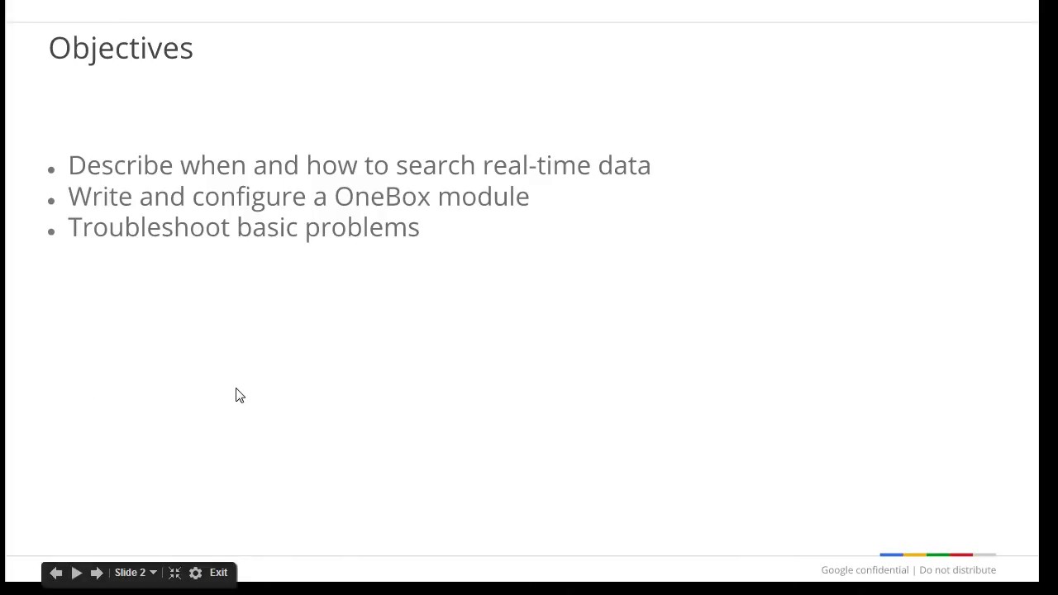
left_click(236, 395)
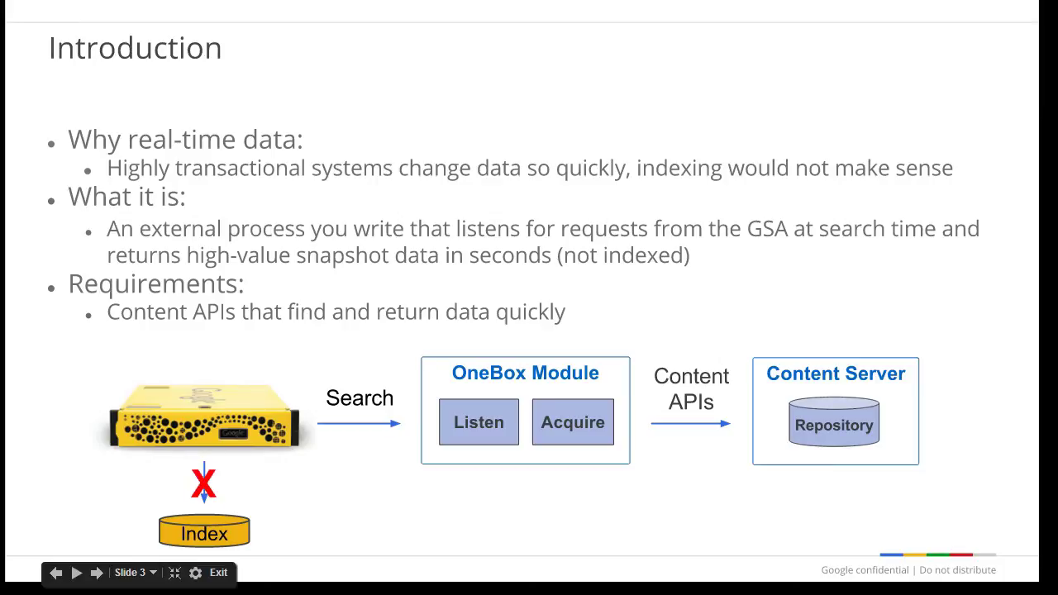
key("Right")
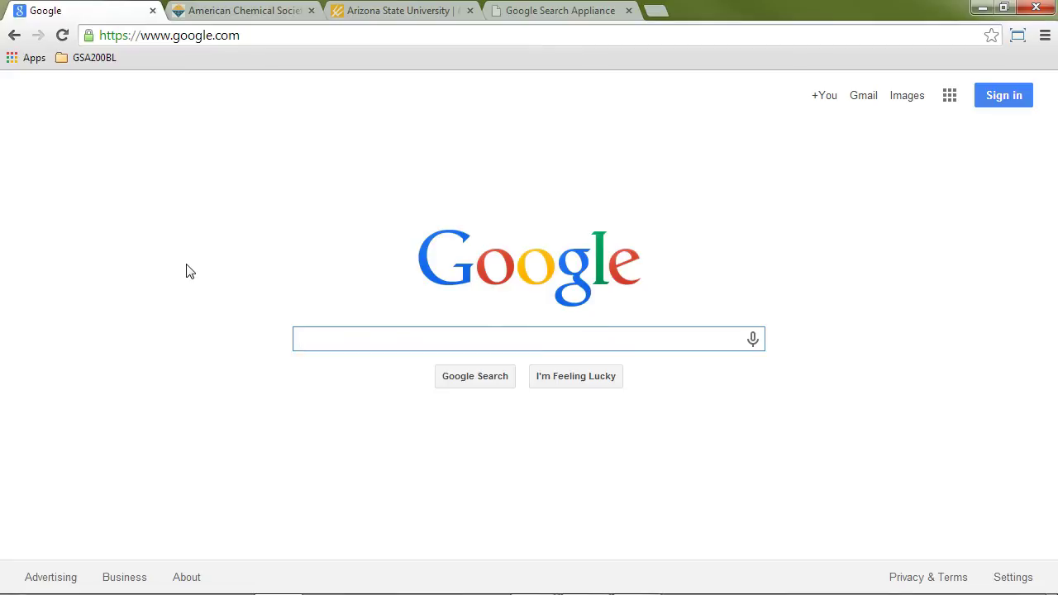
Search Google for "movies washington dc" and look through the showtimes for Godzilla.
type("movies w")
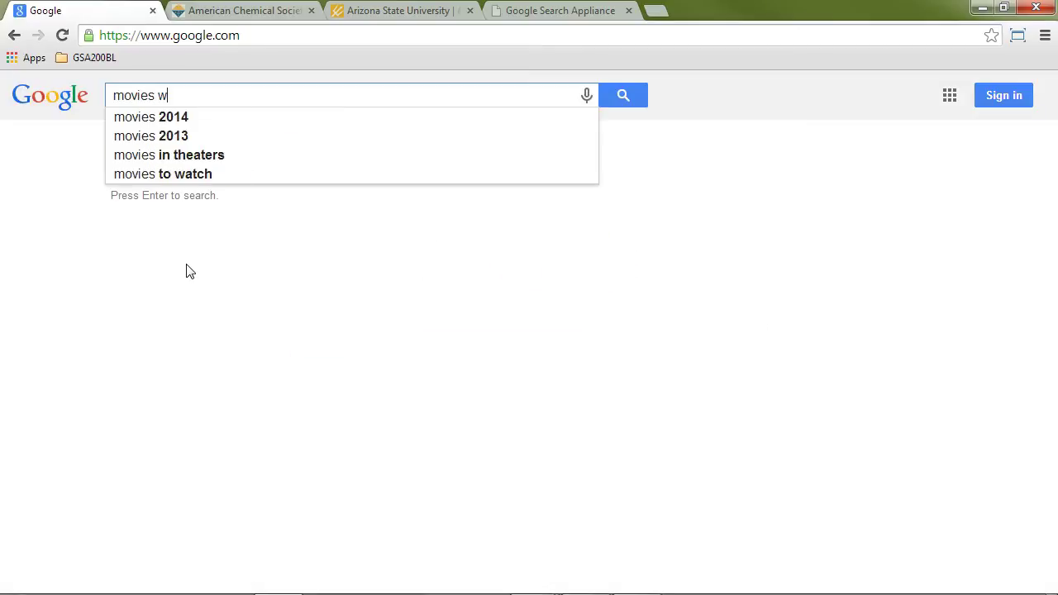
type("ashington dc")
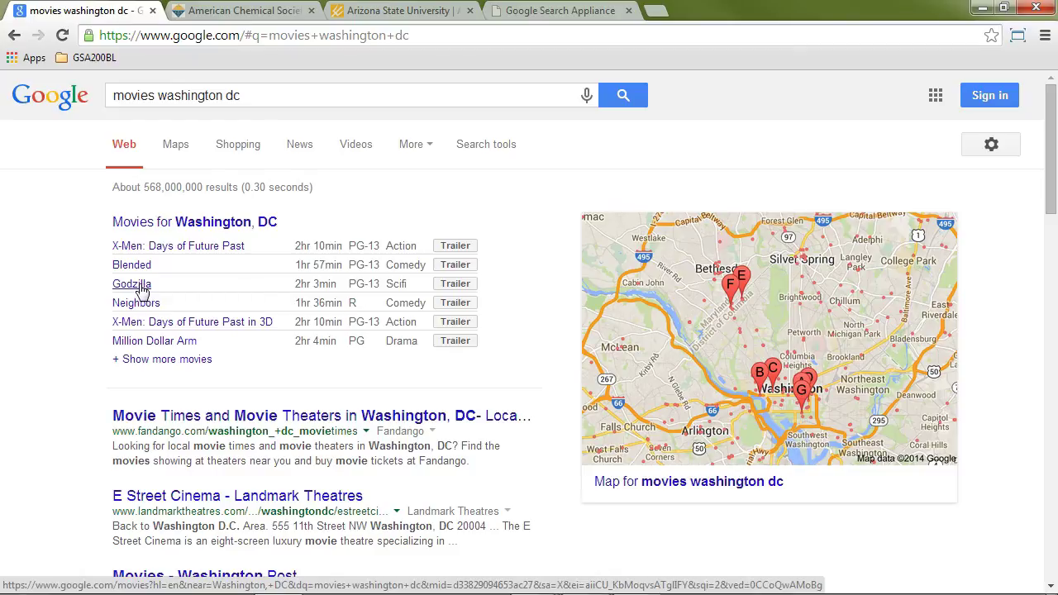
left_click(142, 286)
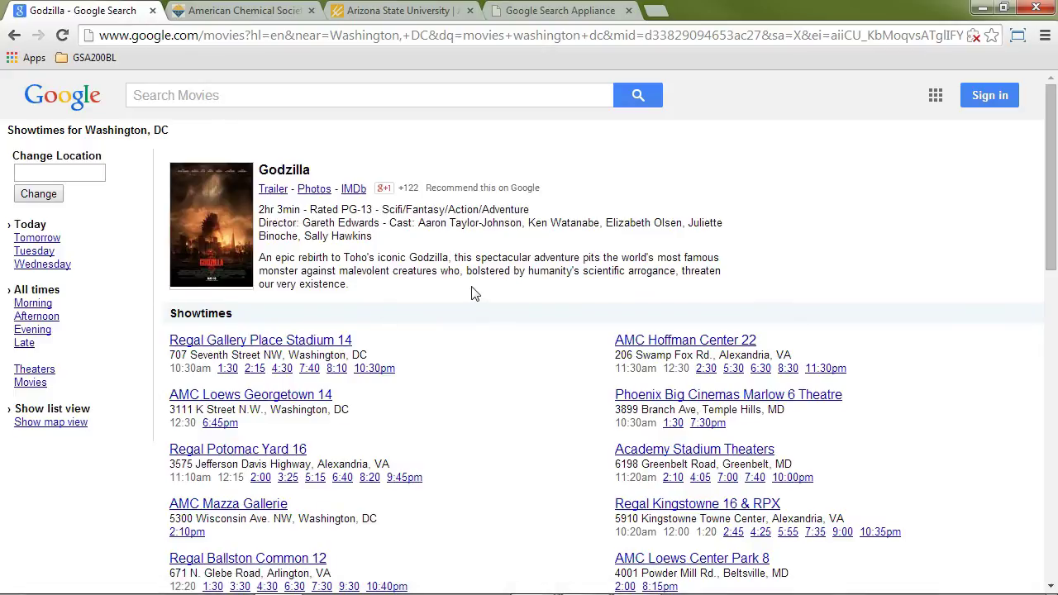
scroll(474, 293, "down", 1)
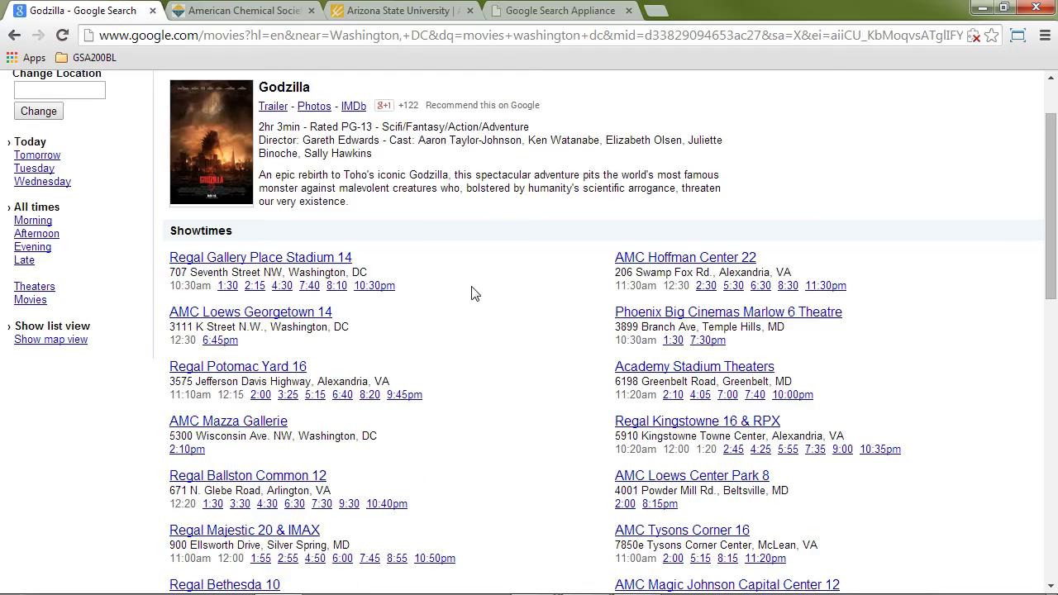
scroll(475, 294, "down", 3)
scroll(475, 294, "up", 4)
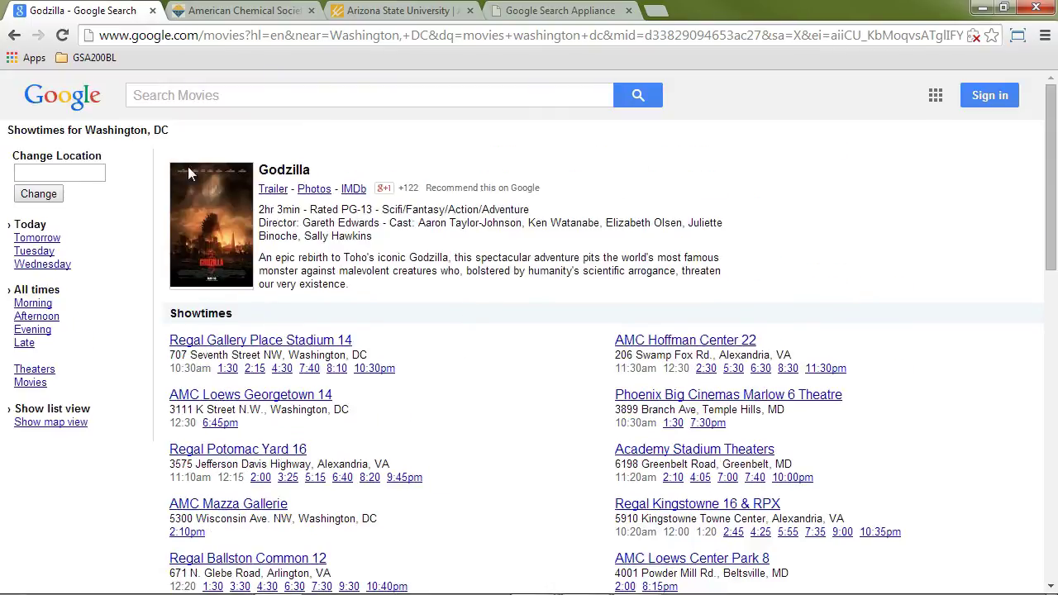
From the Google home page, search for "calories of chips vs popcorn" and review the nutrition comparison.
left_click(66, 98)
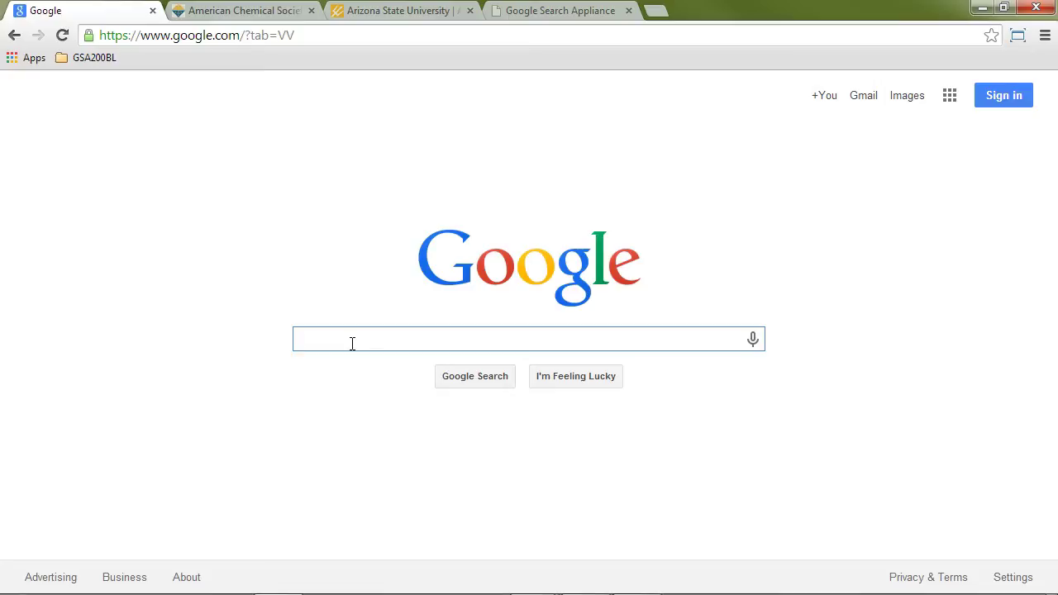
type("cali")
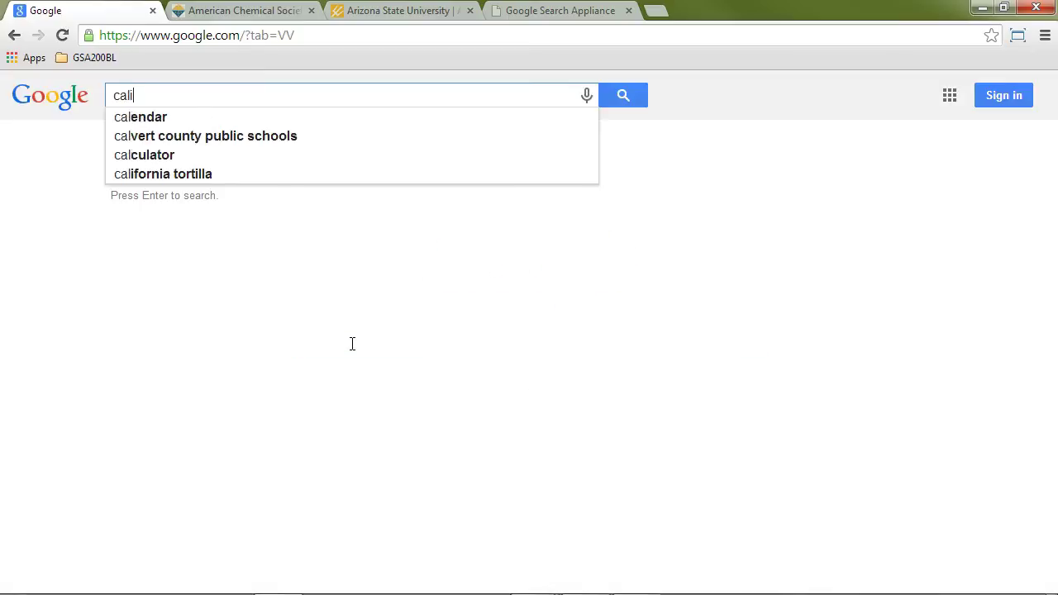
key("BackSpace")
type("ories of ")
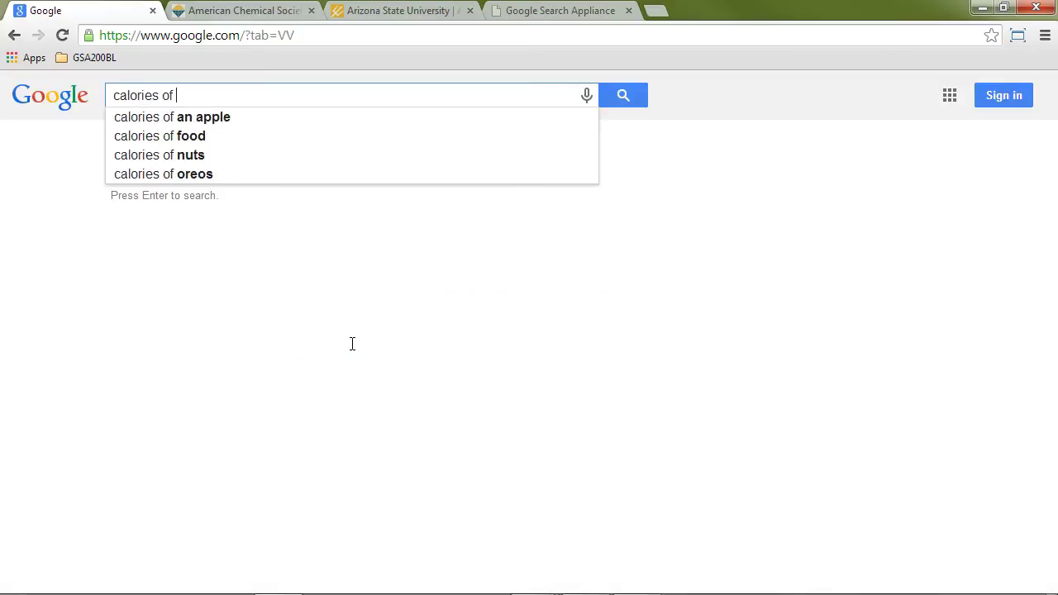
type("chips vs popcorn")
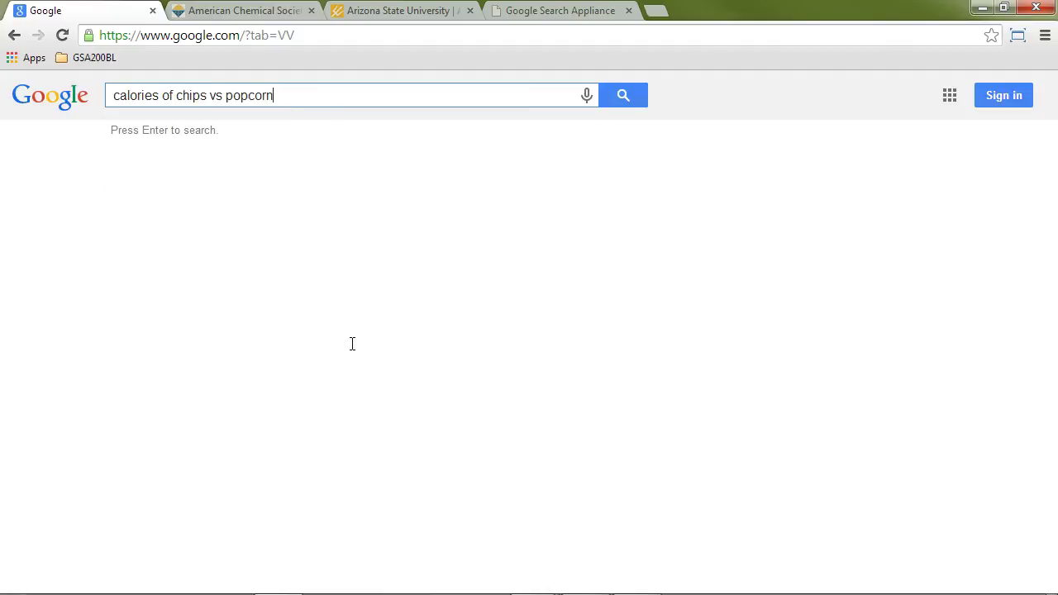
key("Return")
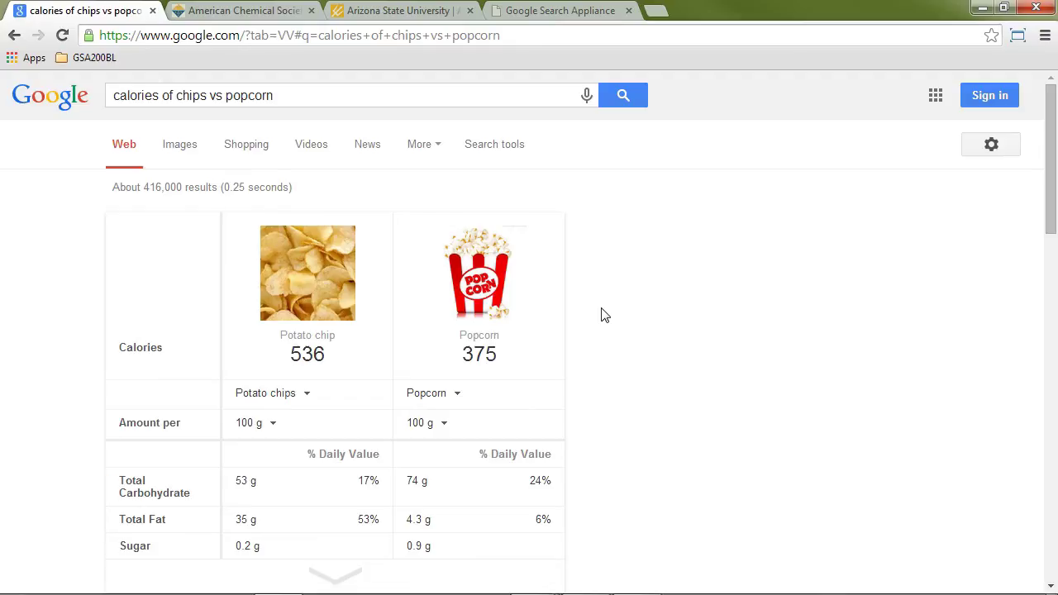
scroll(601, 315, "down", 1)
scroll(601, 315, "up", 1)
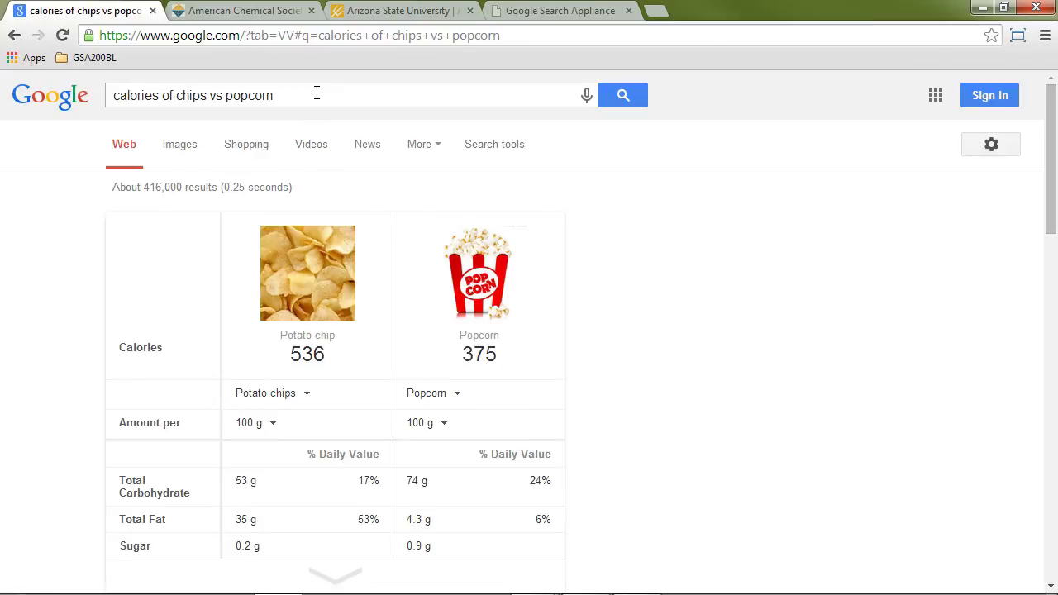
Replace the query with "dc to nyc by train" and view the train schedule from Washington to New York.
left_click_drag(311, 96, 41, 97)
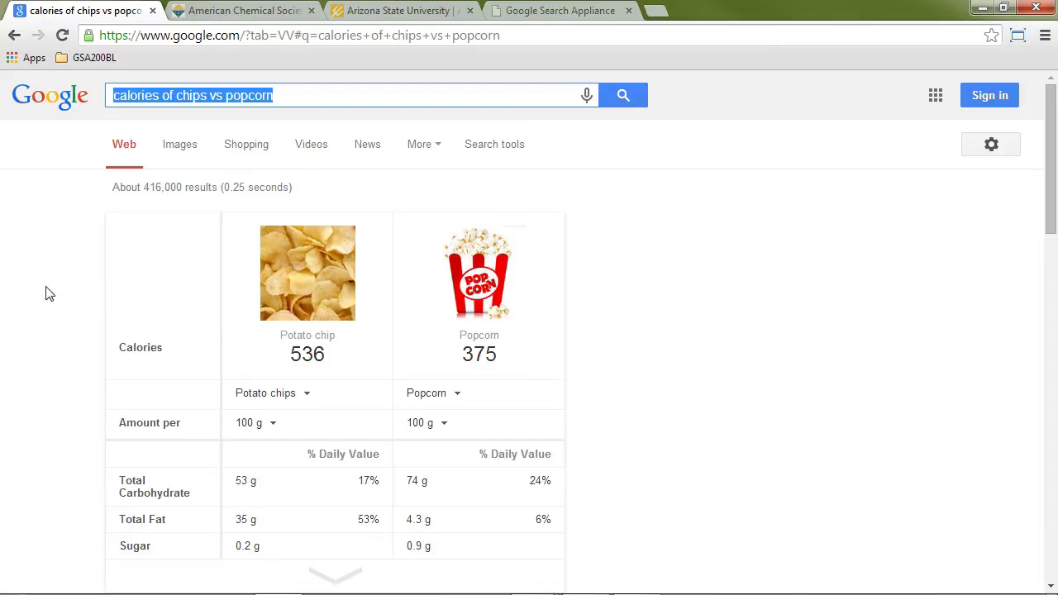
type("dc to ")
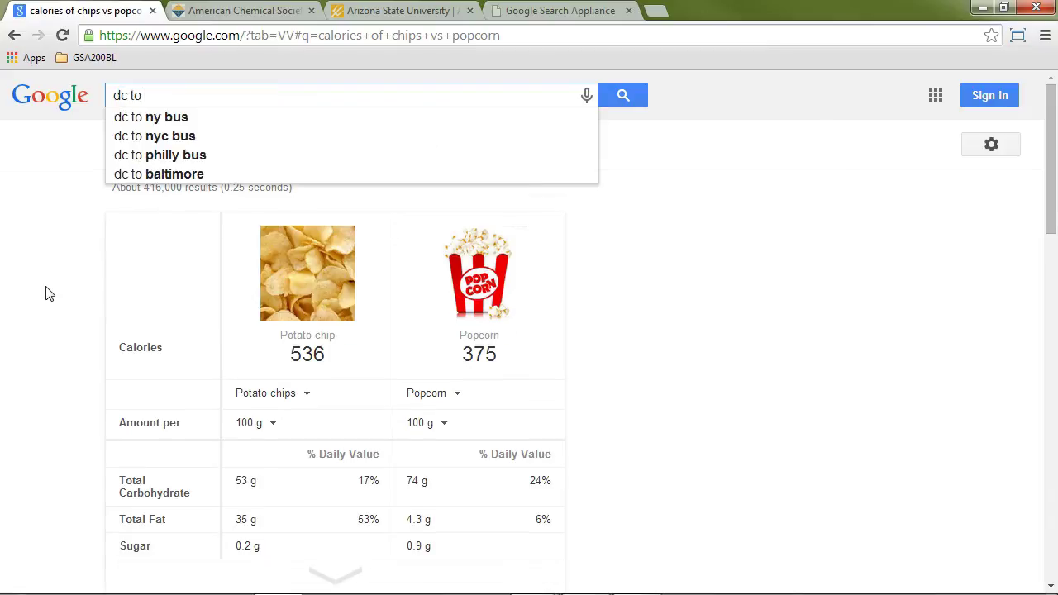
type("nyc by train")
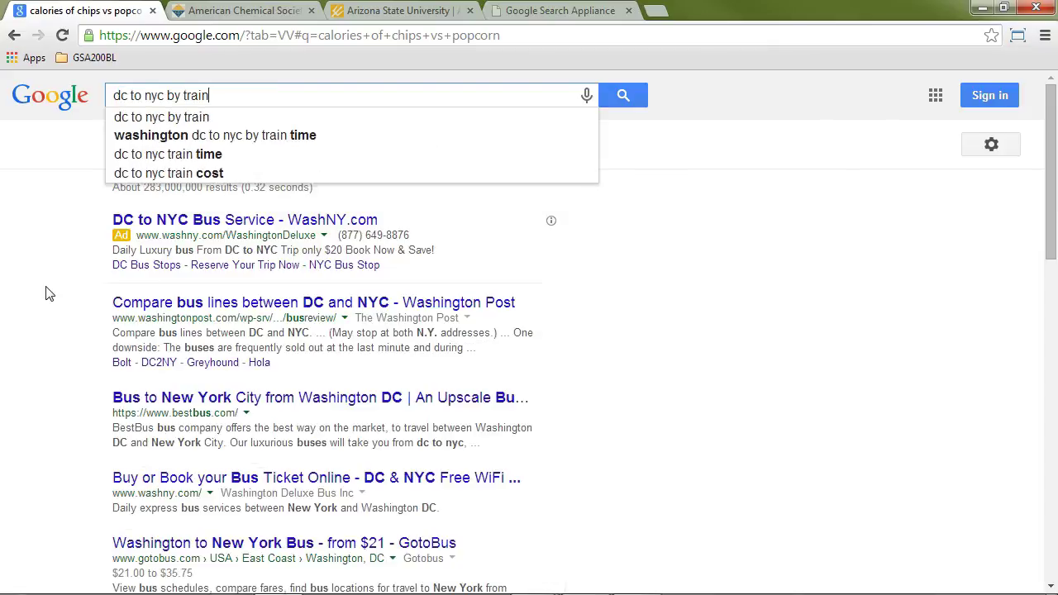
key("Return")
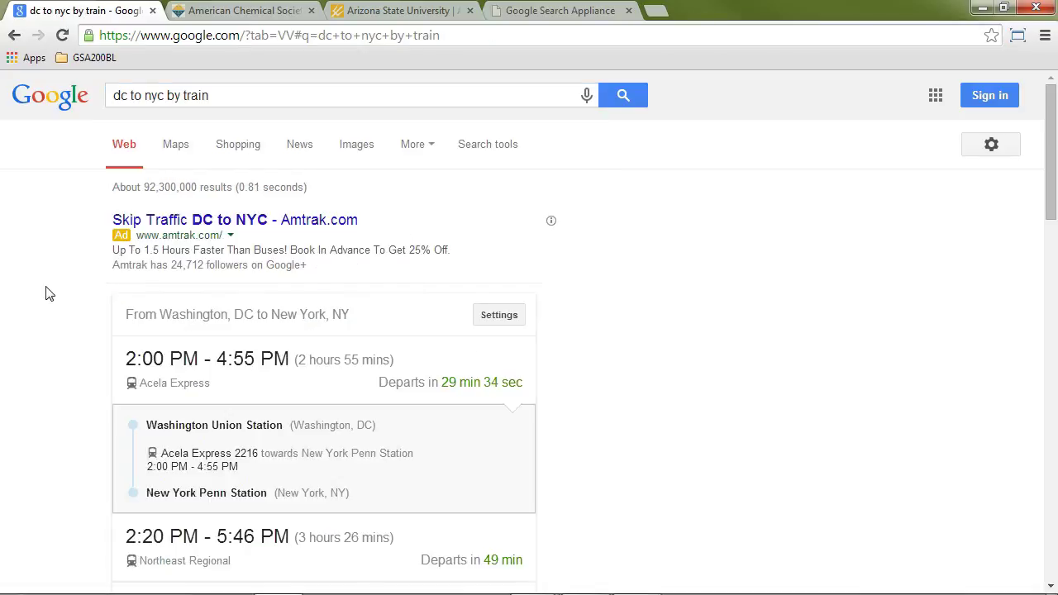
scroll(67, 276, "down", 2)
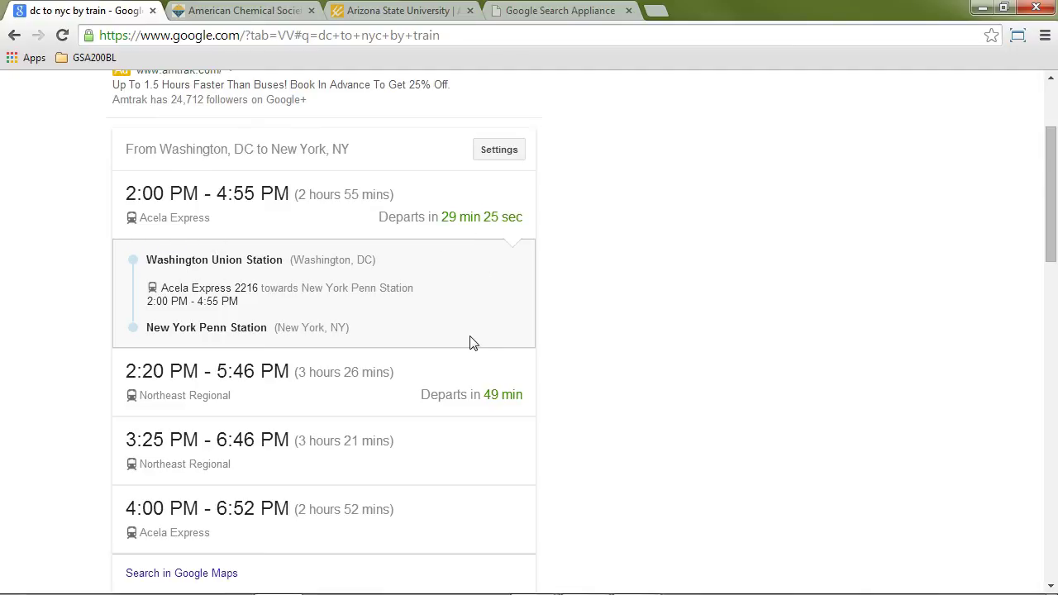
Search Google for "5 + 3" and view the calculator displayed among the results.
key("slash")
type("5 ")
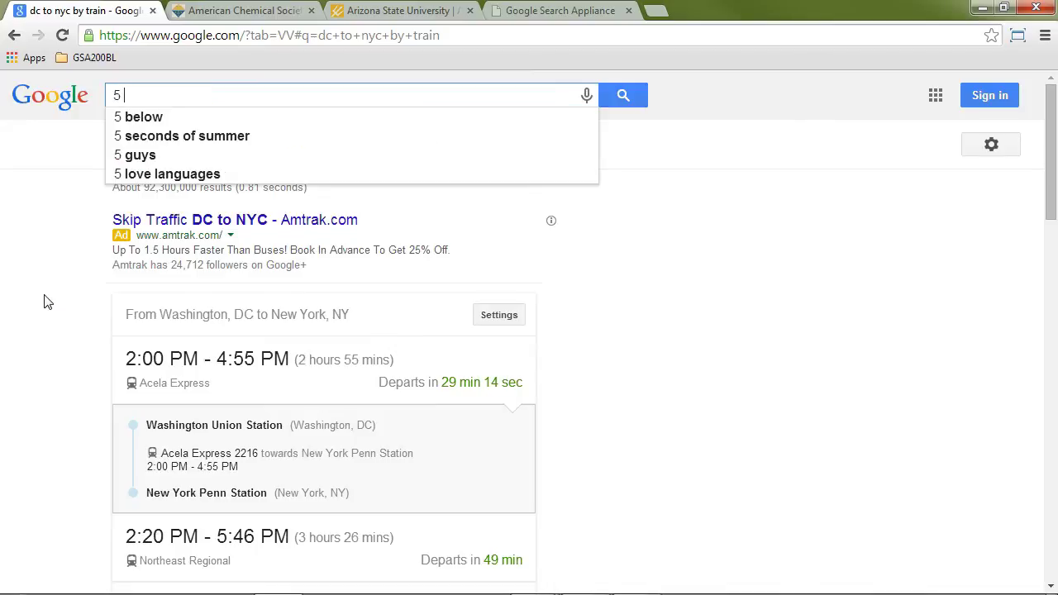
type("+ 3")
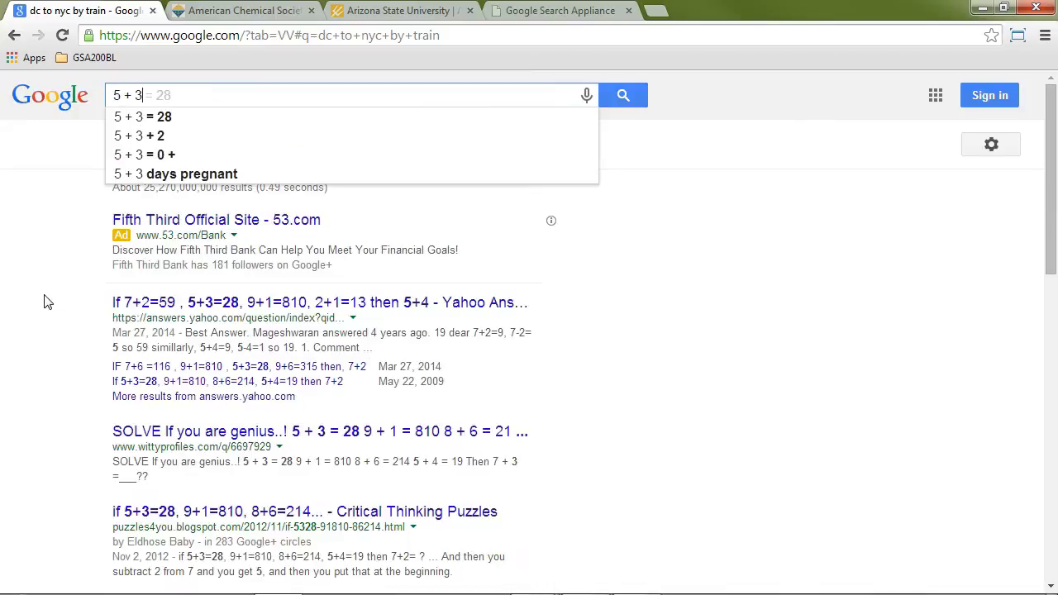
key("Return")
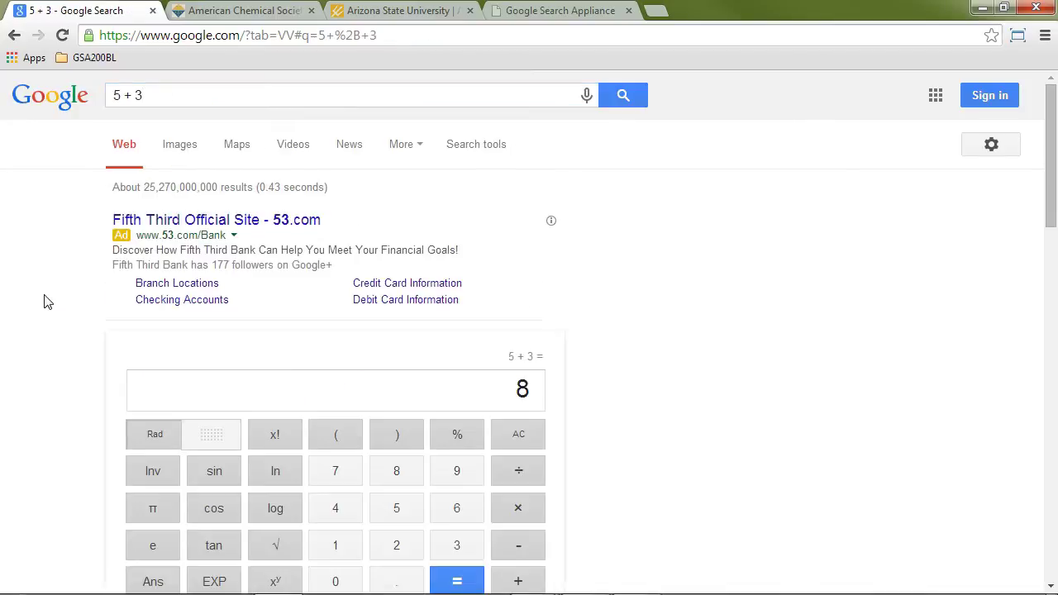
scroll(91, 293, "down", 2)
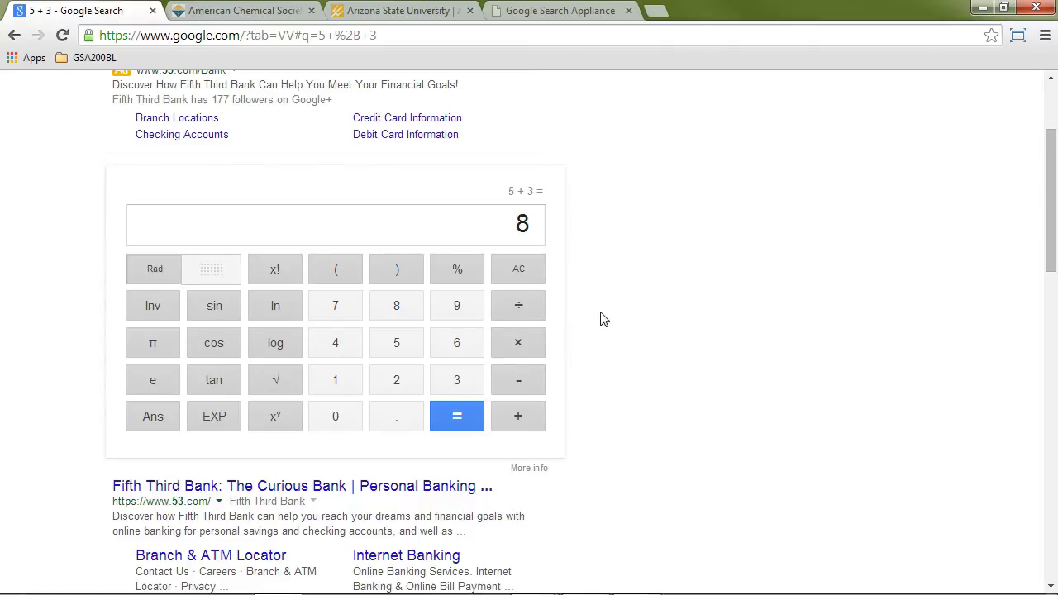
scroll(603, 320, "up", 1)
scroll(603, 320, "up", 1)
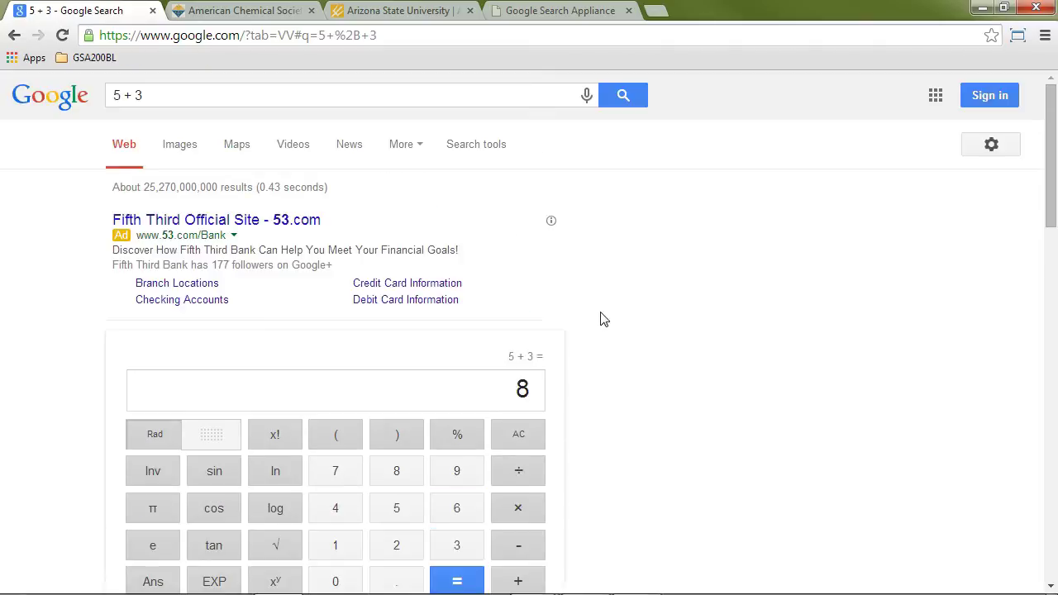
Search the American Chemical Society site for "element hydrogen" and examine the element's property data above the results.
left_click(251, 11)
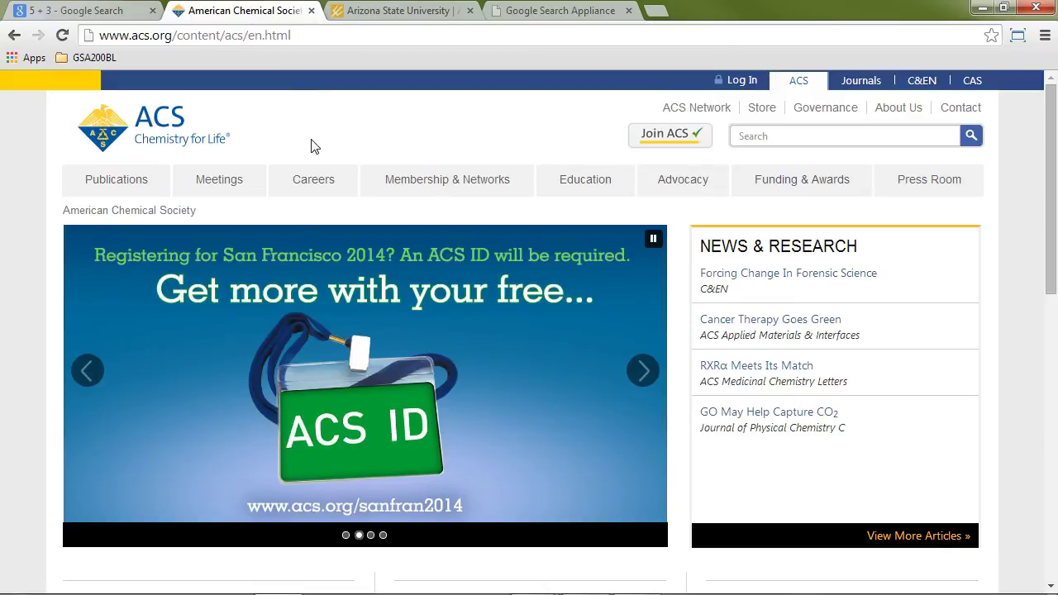
left_click(775, 137)
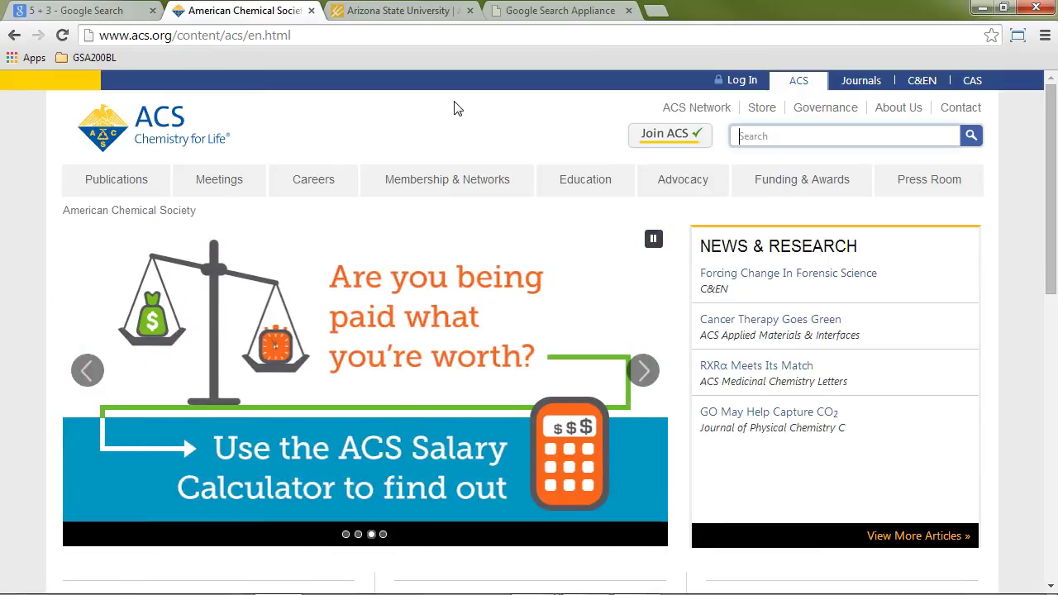
type("elene")
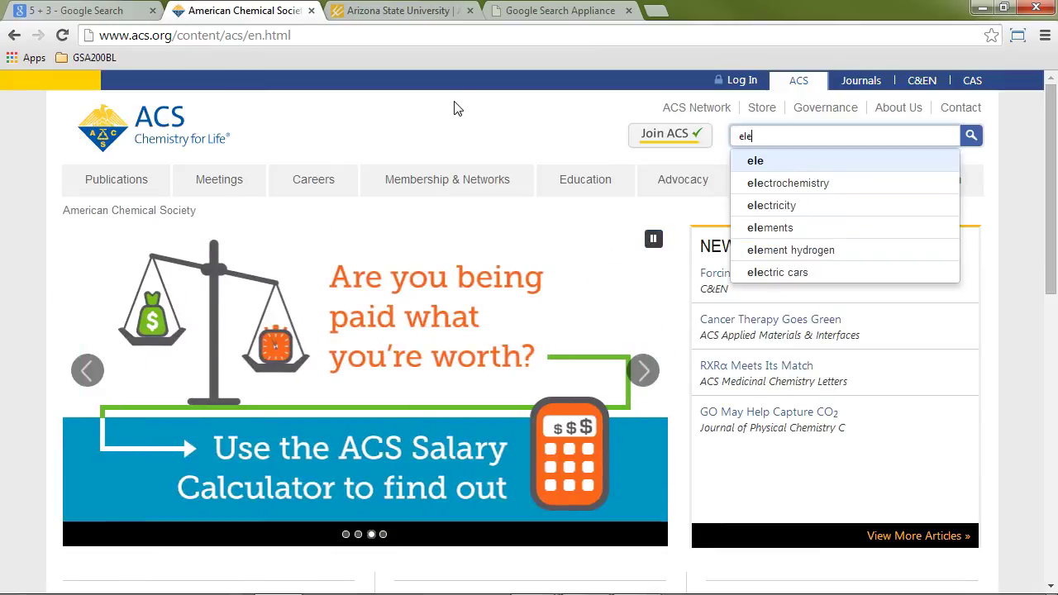
key("BackSpace")
key("BackSpace")
type("me")
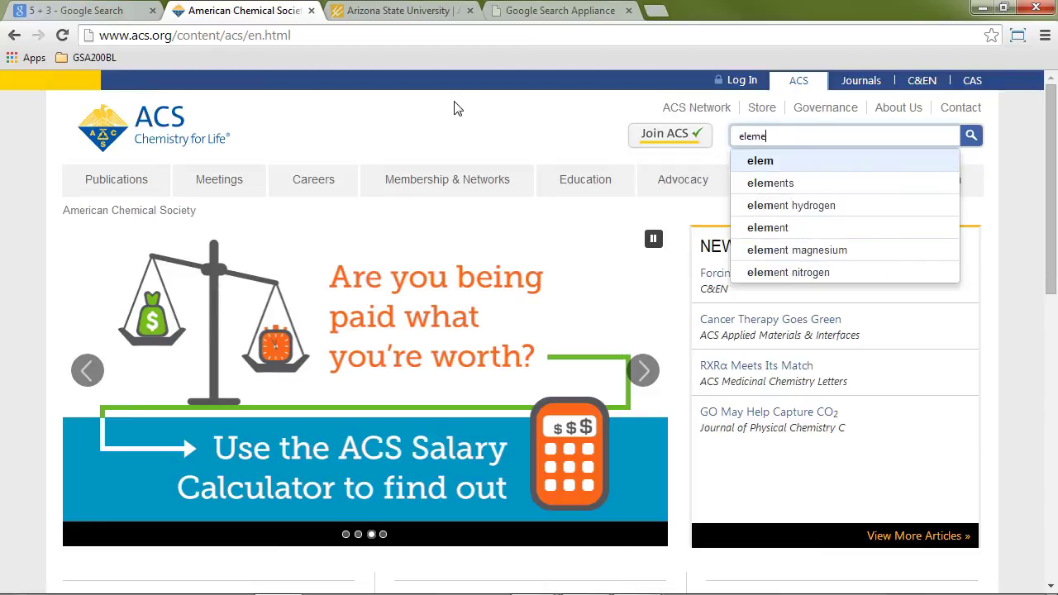
type("nt hydrogen")
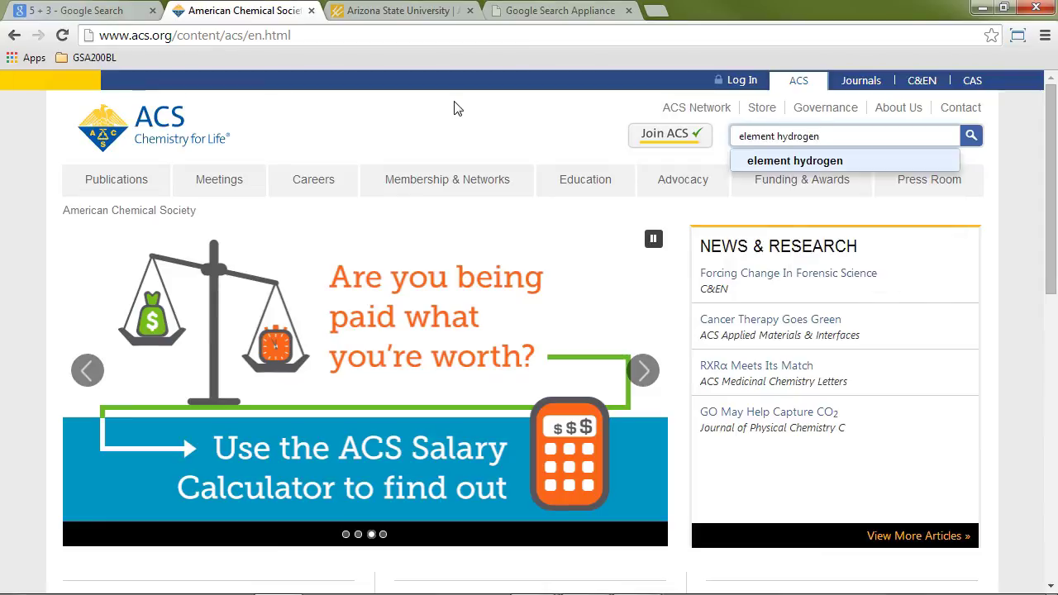
key("Return")
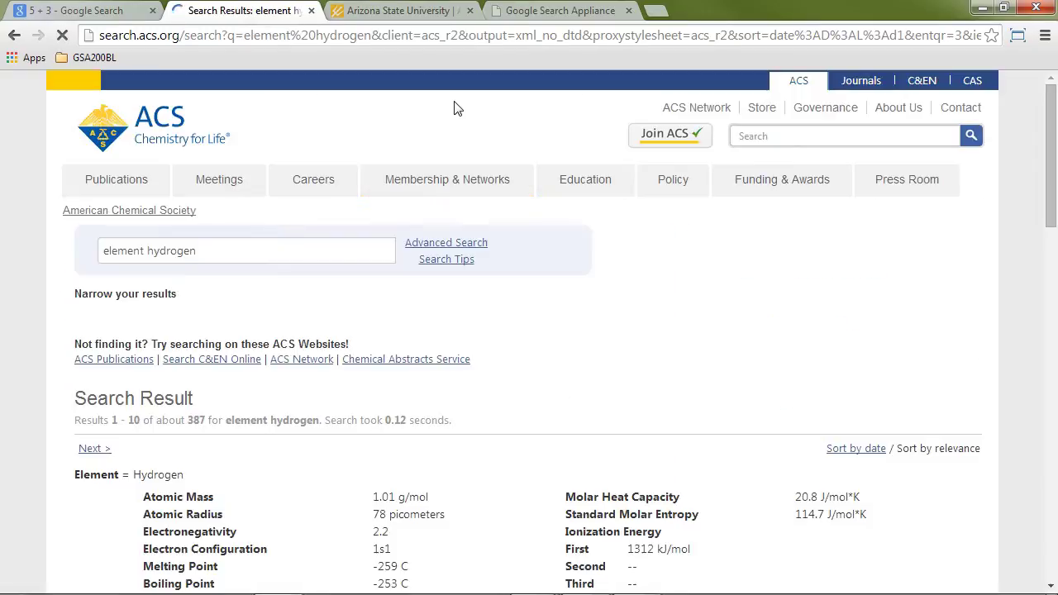
scroll(512, 201, "down", 2)
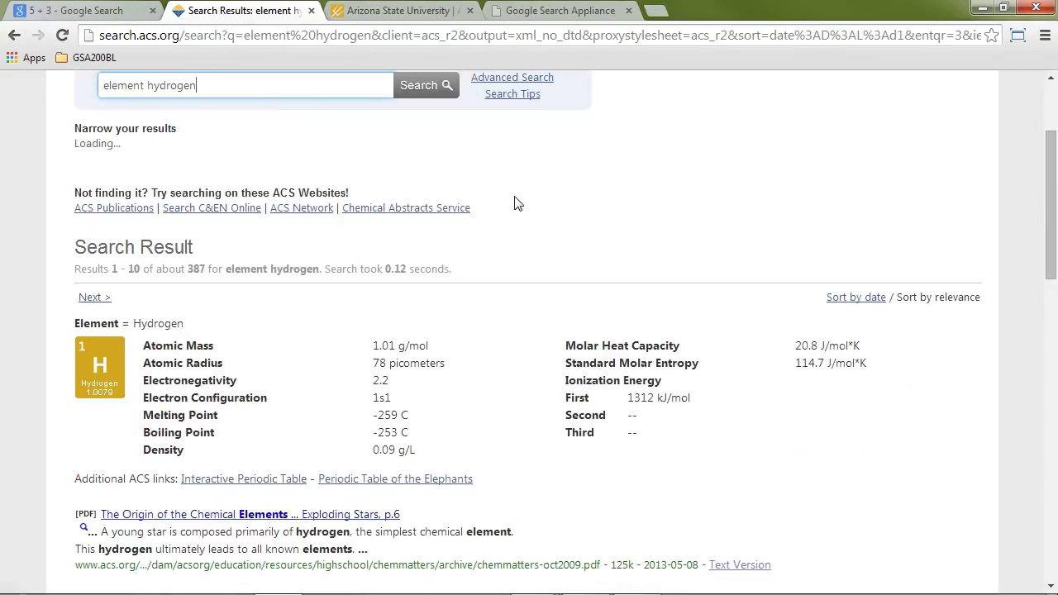
scroll(514, 202, "down", 1)
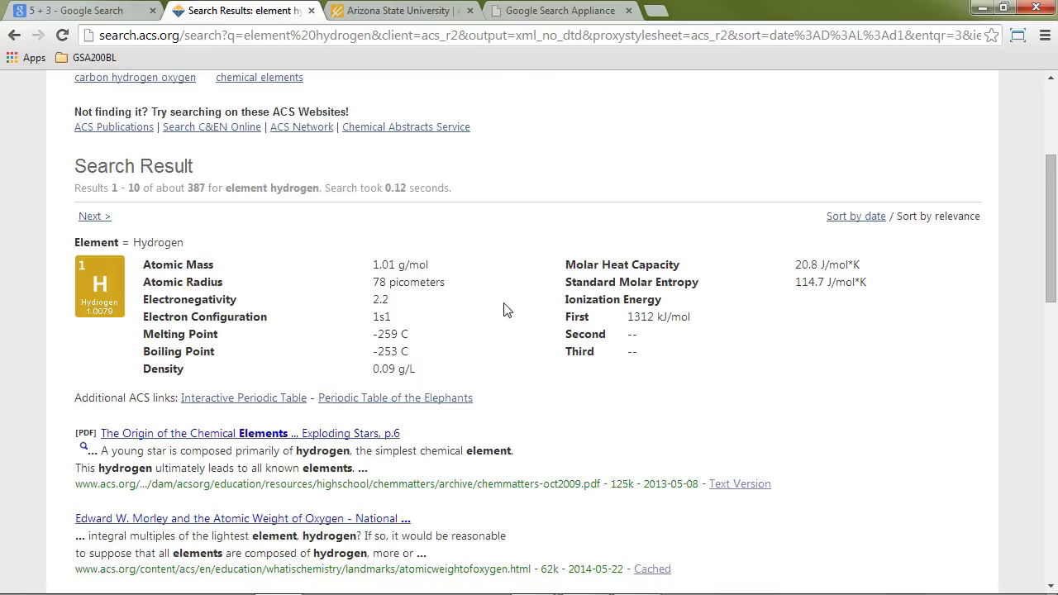
Search the Arizona State University site for "cse 180" and examine the course catalog entry above the results.
left_click(385, 10)
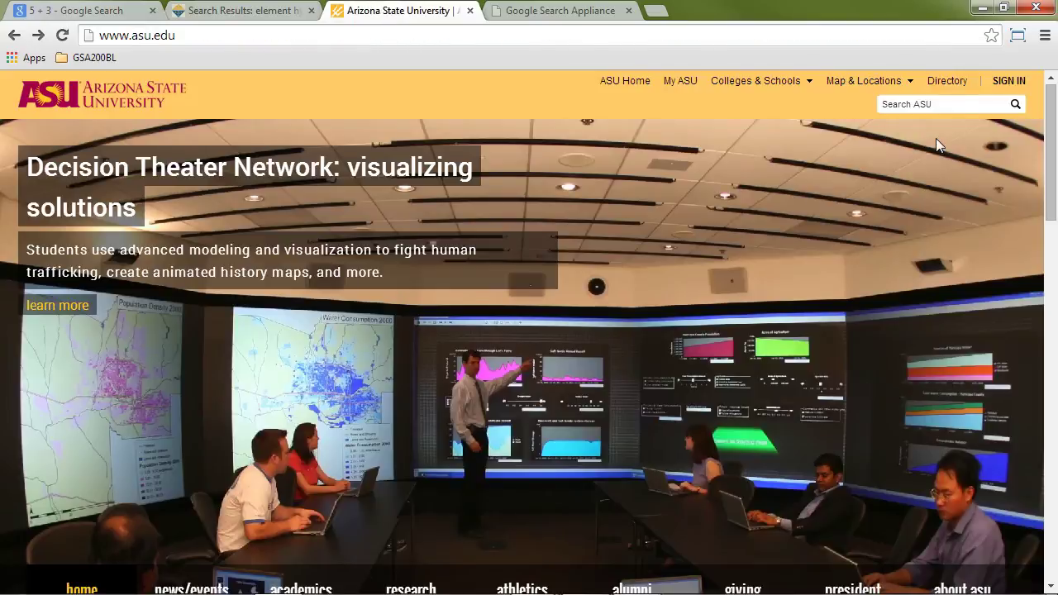
left_click(948, 104)
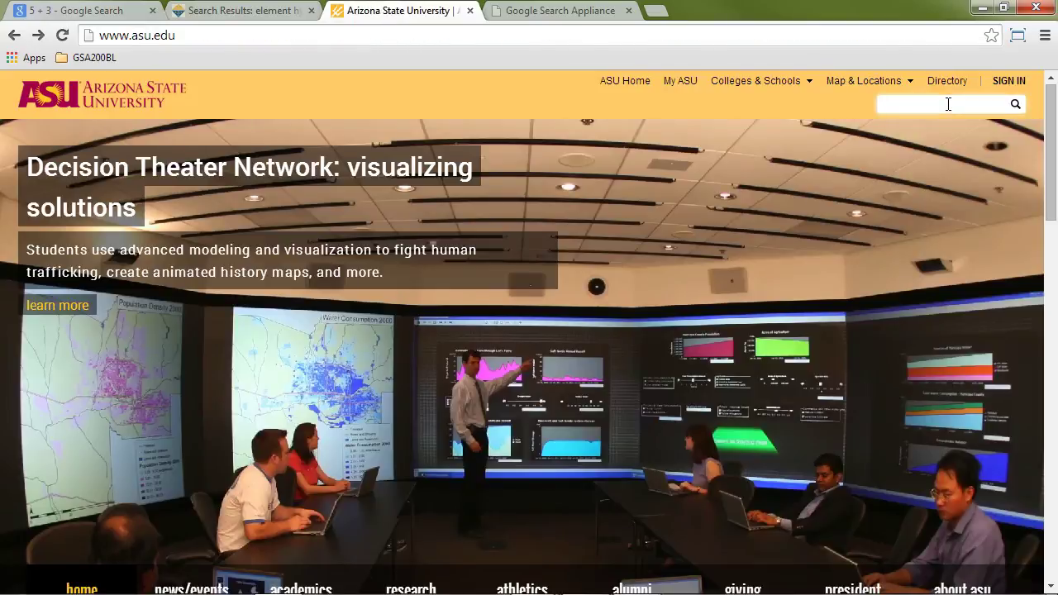
type("cse 18")
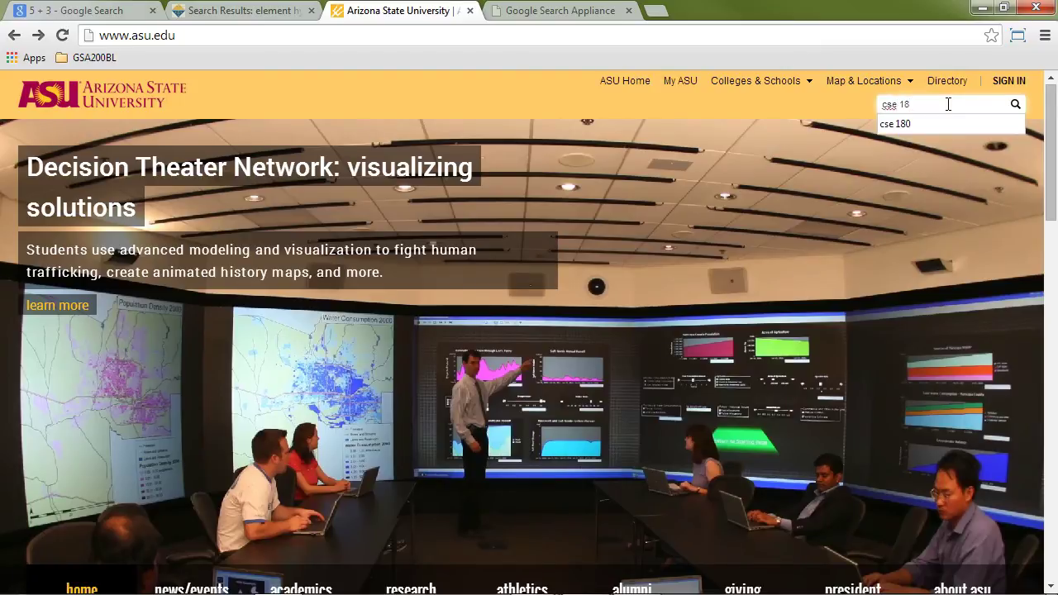
type("0")
key("Return")
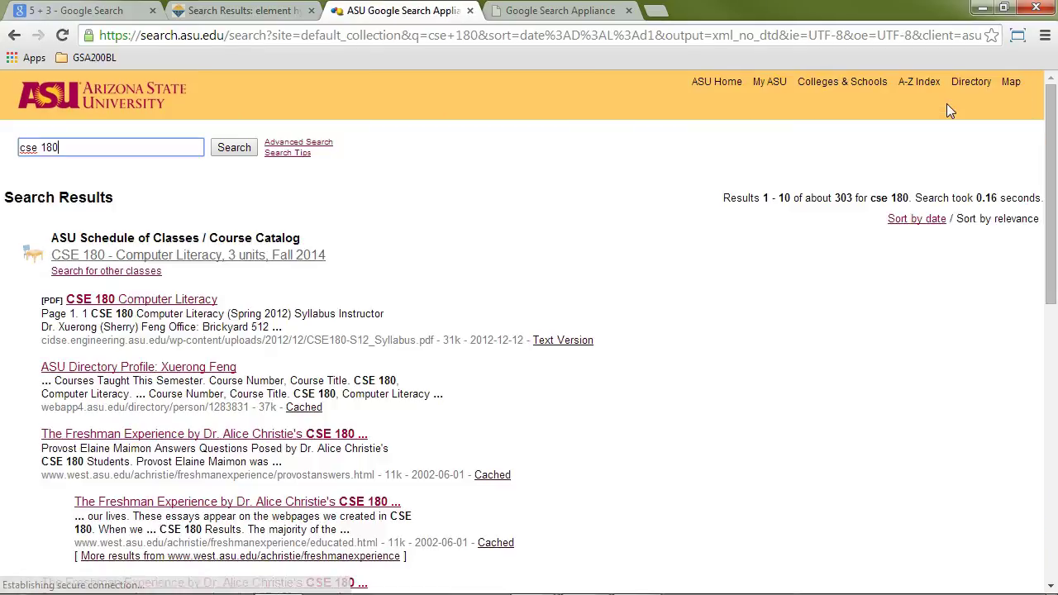
left_click(205, 263)
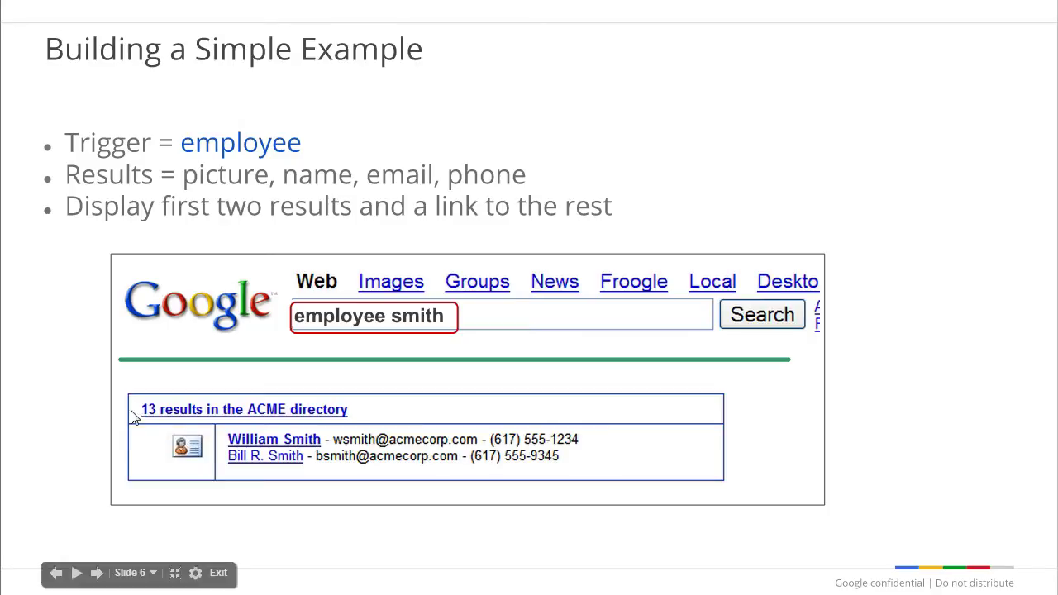
key("Right")
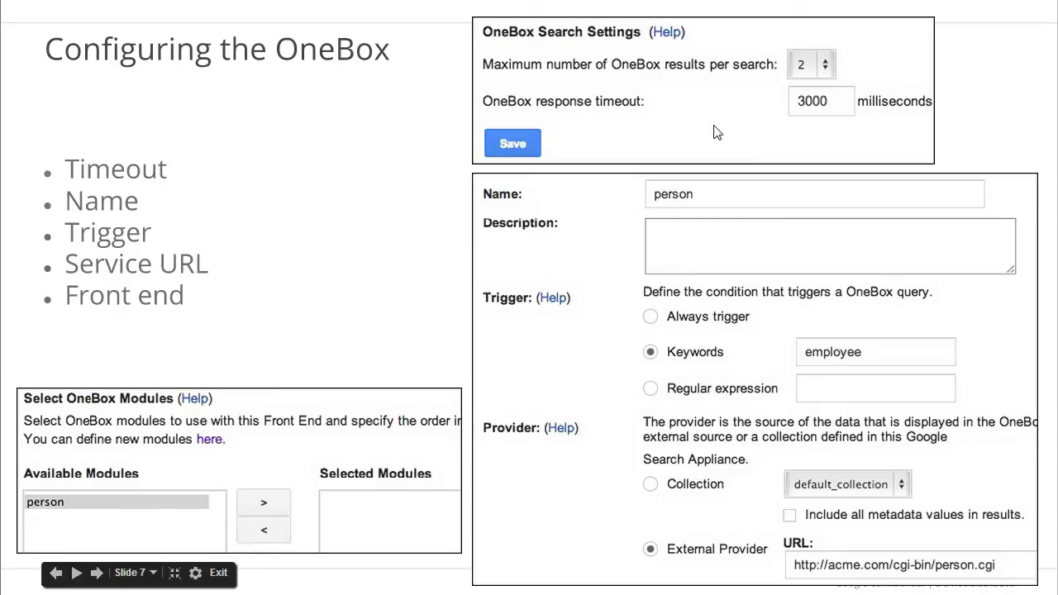
left_click(310, 235)
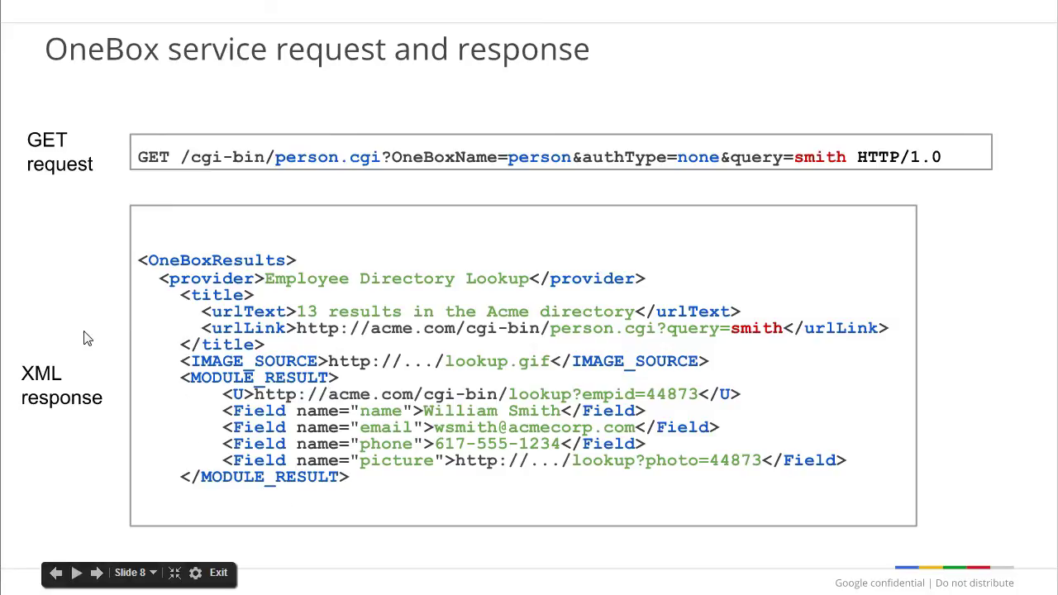
key("Right")
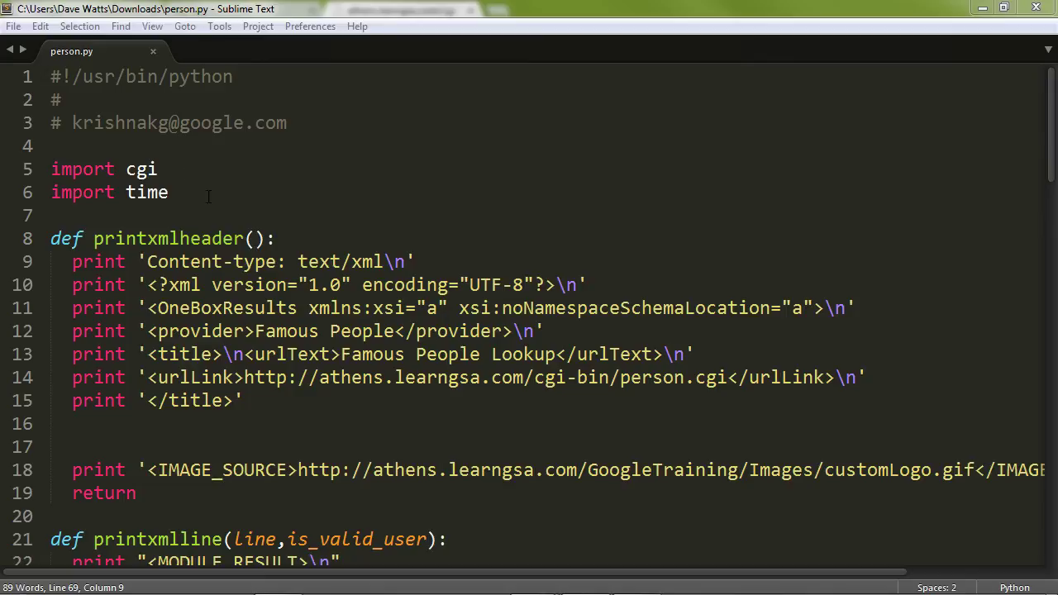
In person.py in Sublime Text, examine the content type and the XML header lines that printxmlheader prints.
left_click(259, 195)
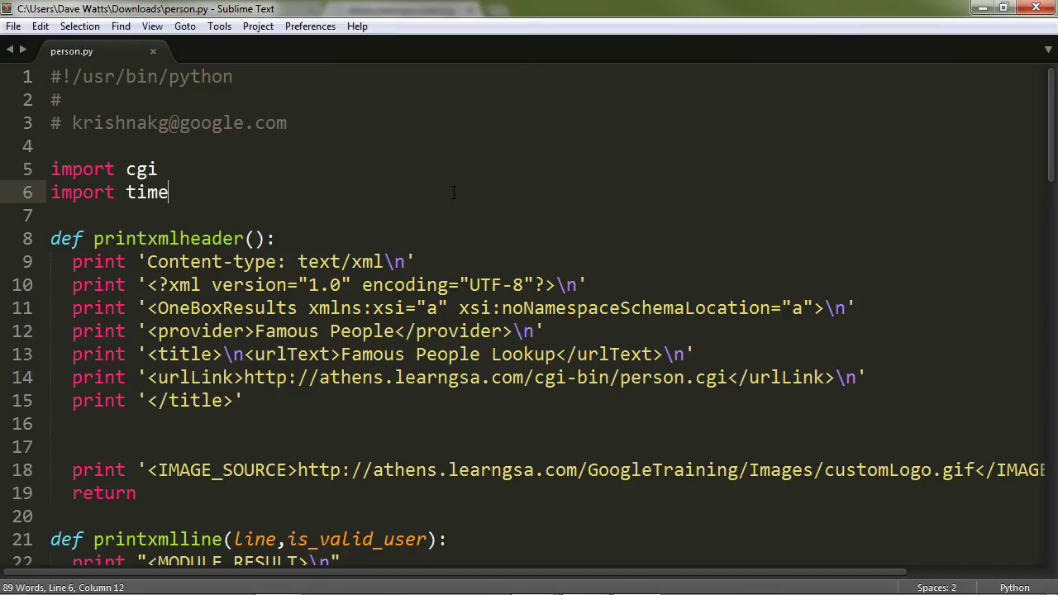
scroll(453, 193, "down", 3)
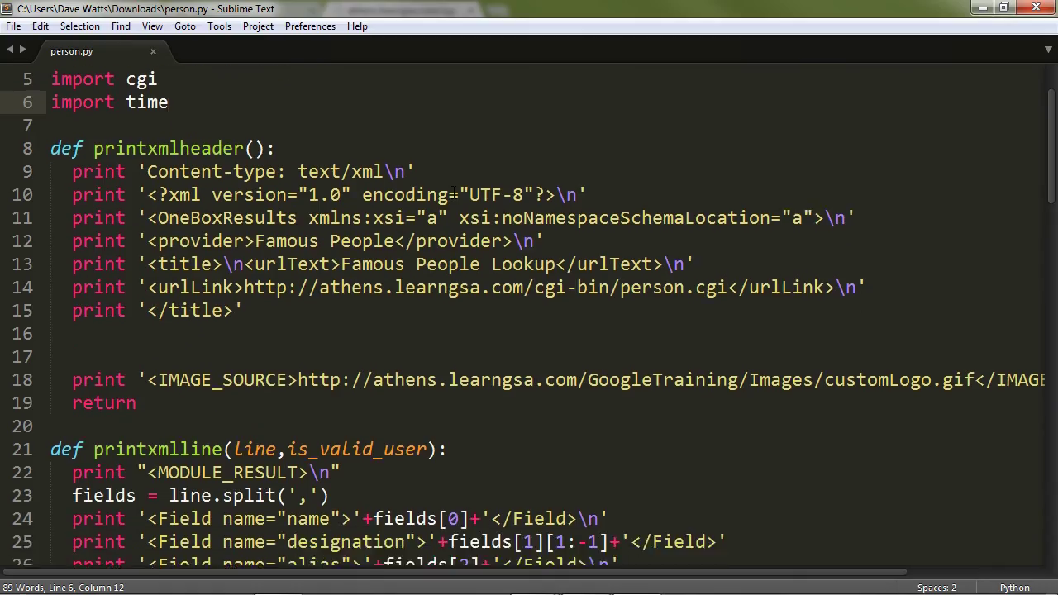
scroll(40, 108, "up", 1)
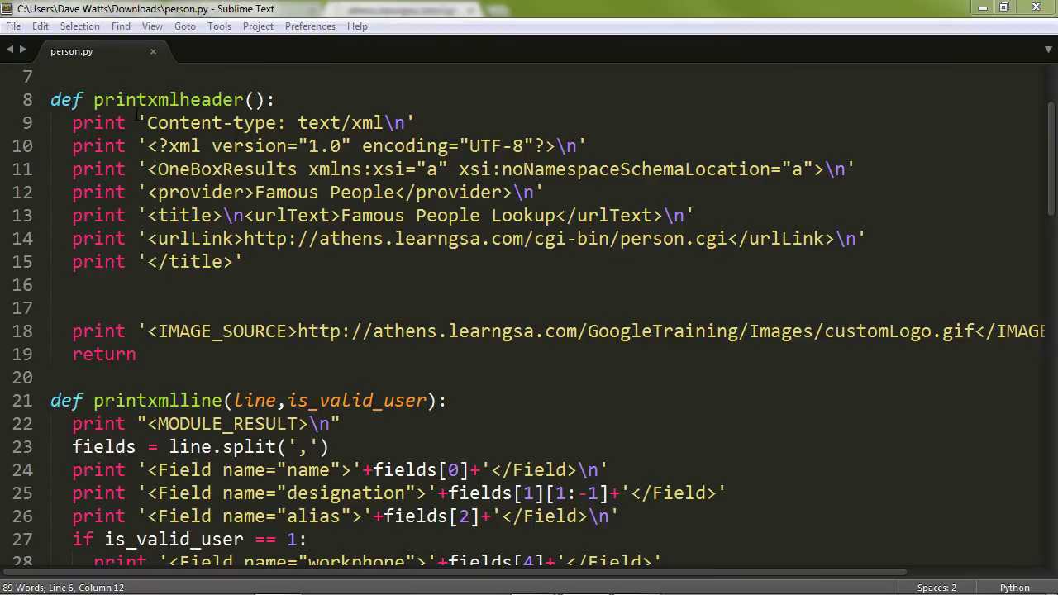
left_click_drag(144, 122, 416, 122)
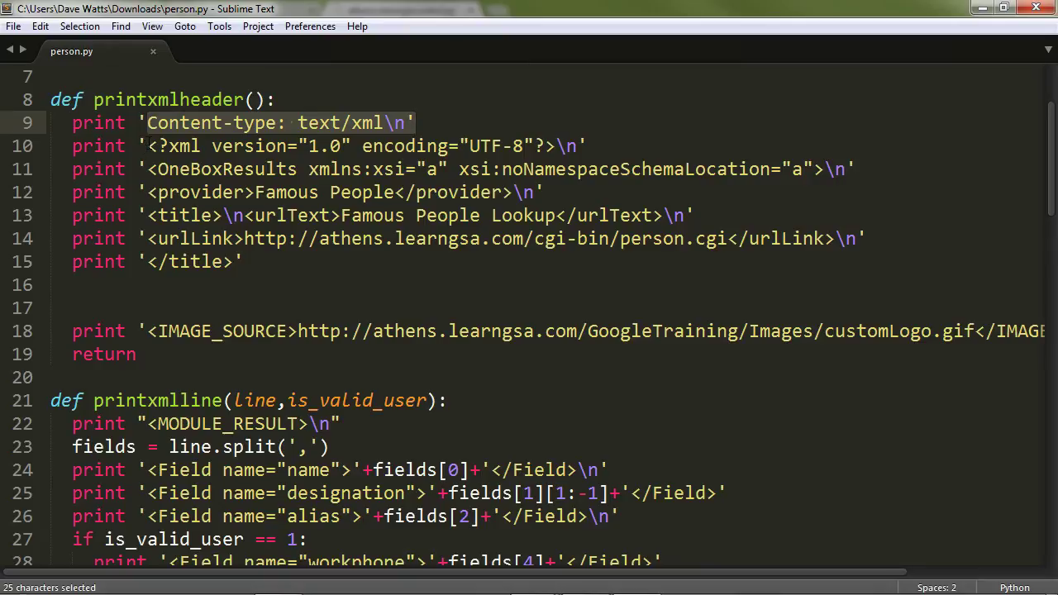
left_click_drag(148, 145, 246, 263)
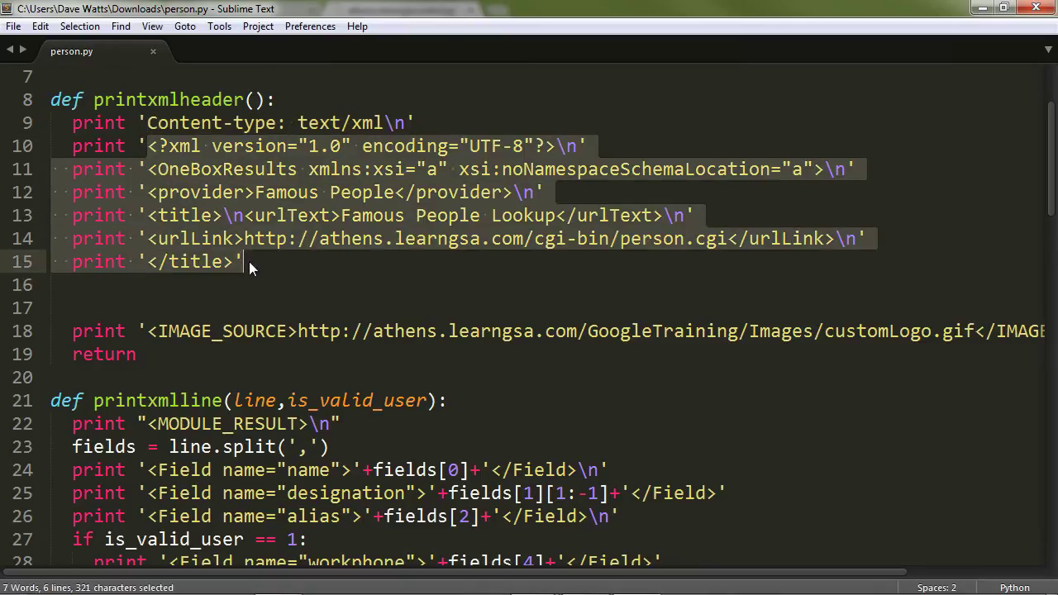
Examine the MODULE_RESULT tag and the Field lines printed by the printxmlline function.
scroll(249, 261, "down", 2)
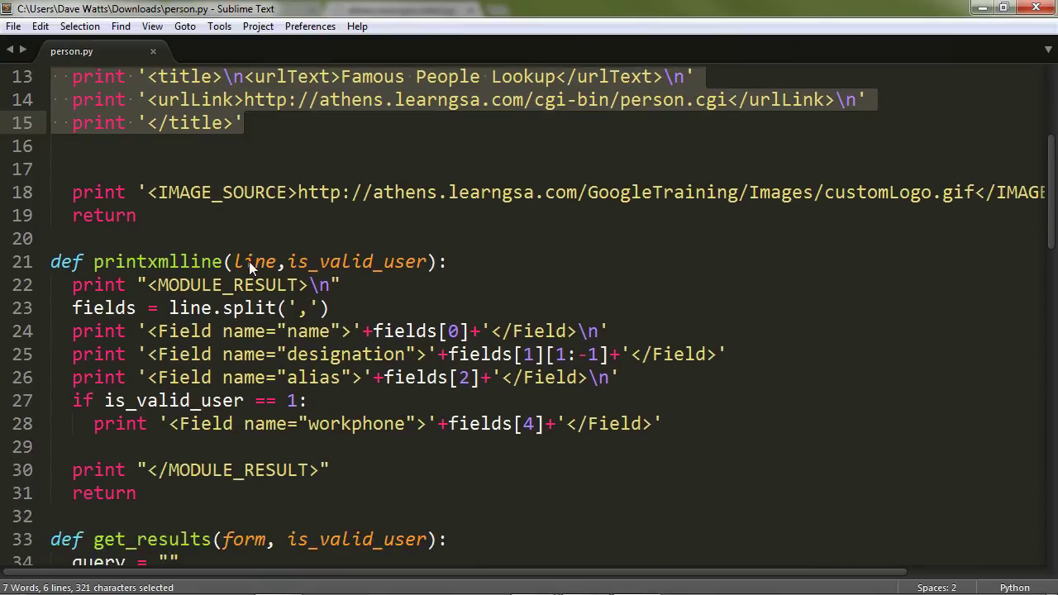
scroll(249, 262, "down", 1)
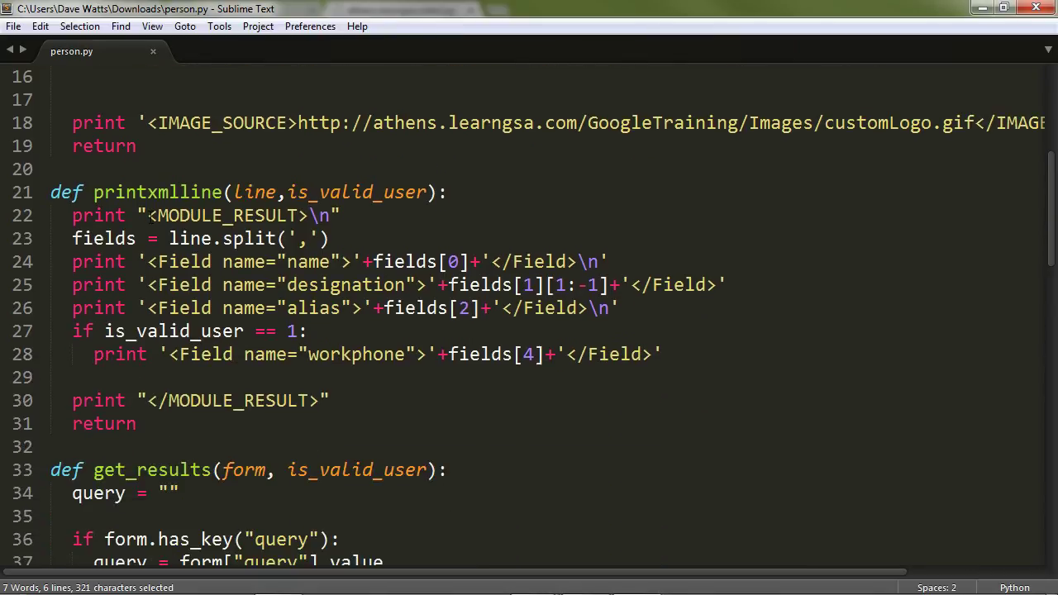
left_click_drag(150, 215, 299, 217)
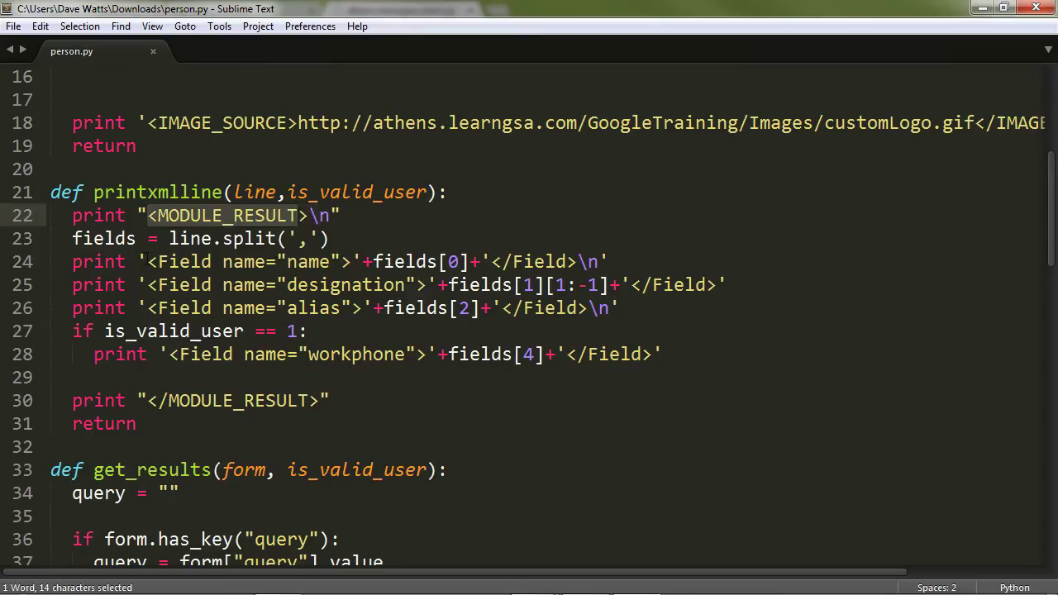
left_click_drag(147, 262, 607, 395)
Read through the get_results and main functions to the end of the script, and return to its beginning.
scroll(471, 348, "down", 3)
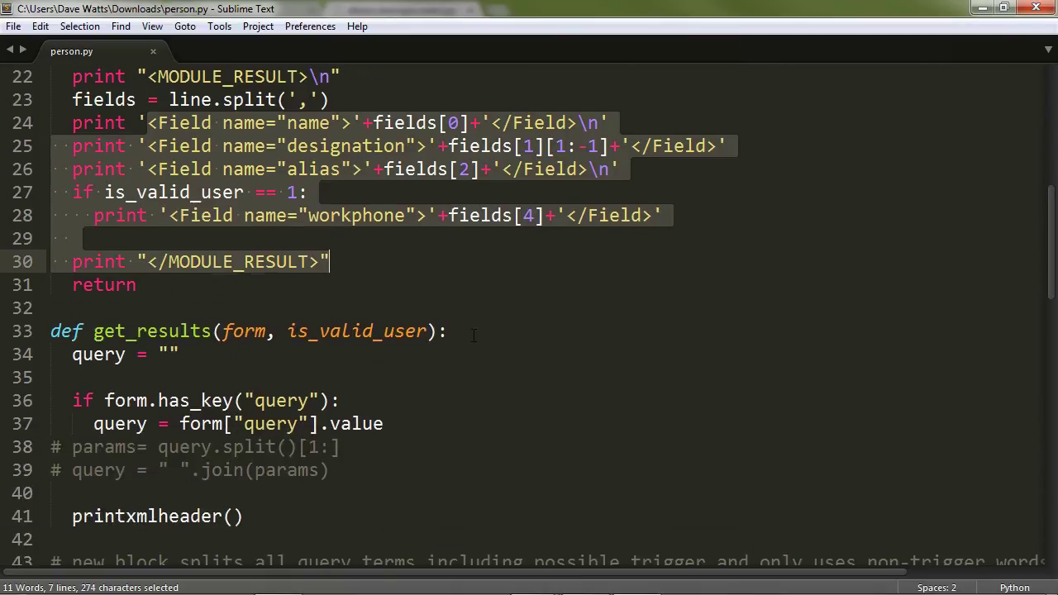
scroll(473, 335, "down", 2)
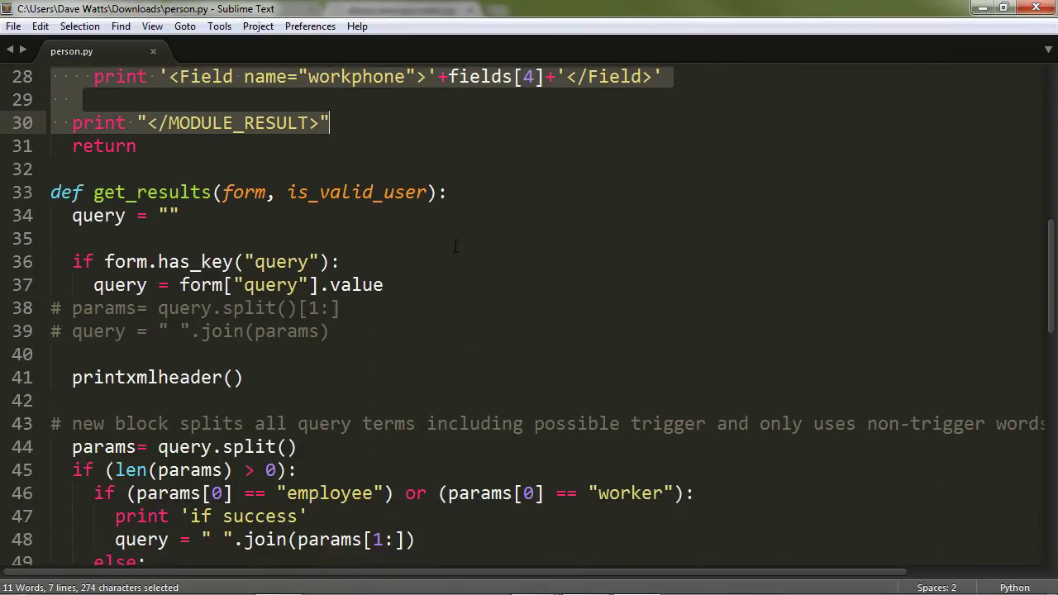
scroll(542, 249, "down", 1)
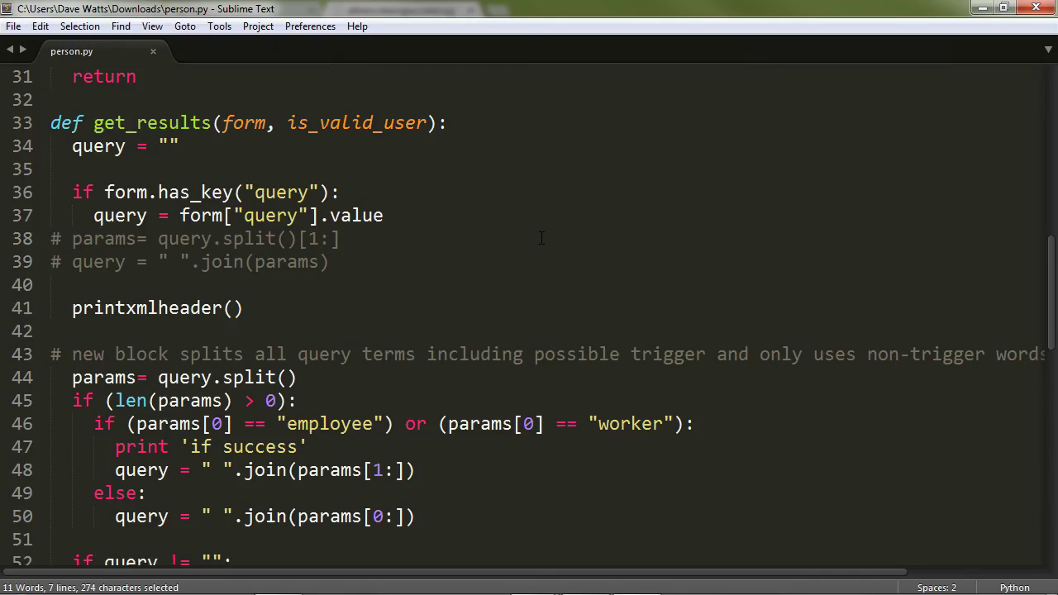
scroll(541, 238, "down", 3)
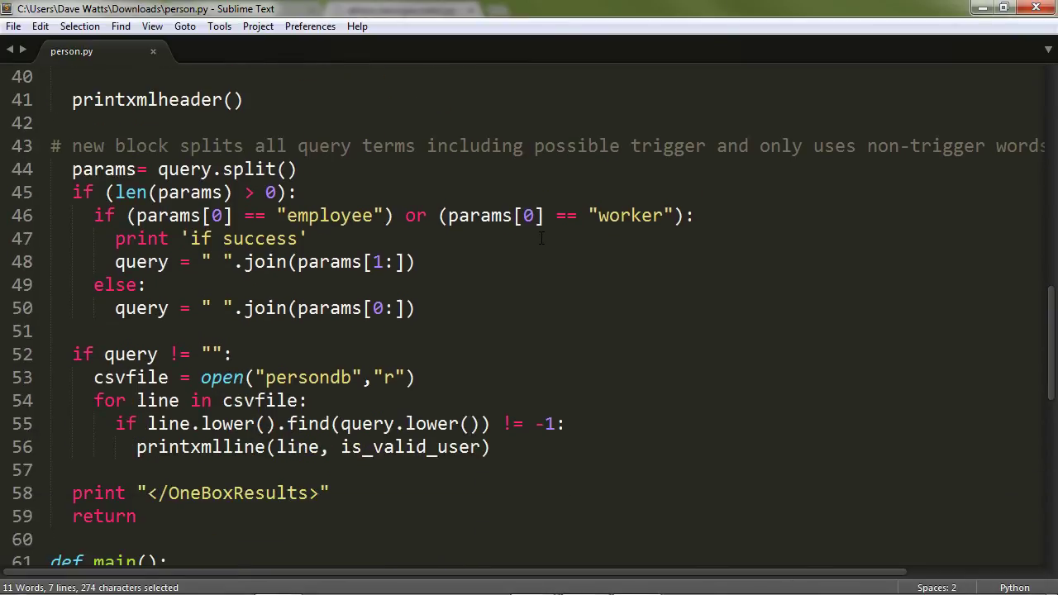
scroll(541, 239, "down", 3)
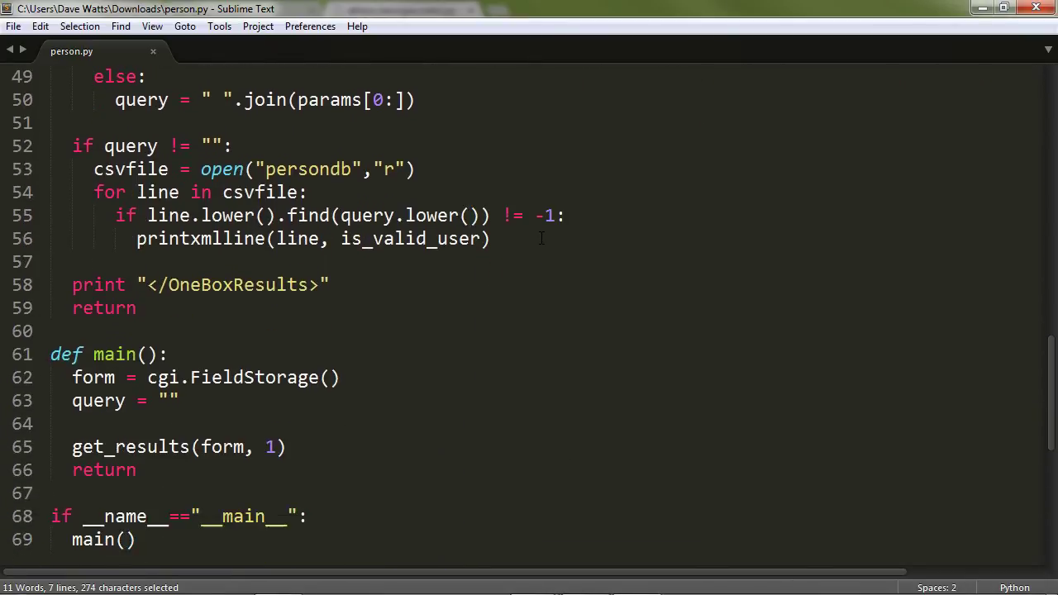
scroll(542, 238, "down", 1)
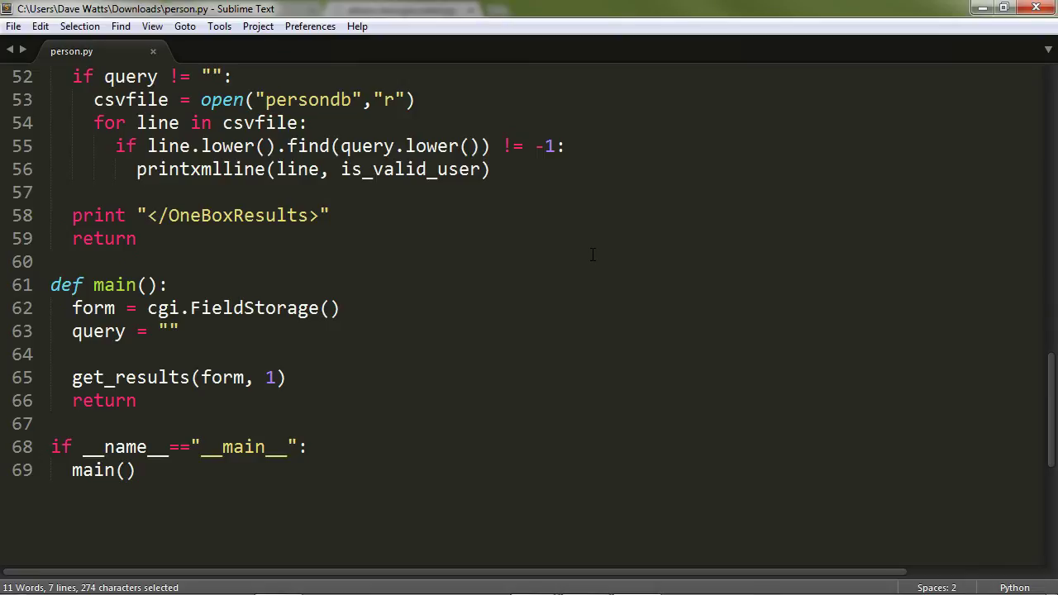
scroll(599, 250, "up", 4)
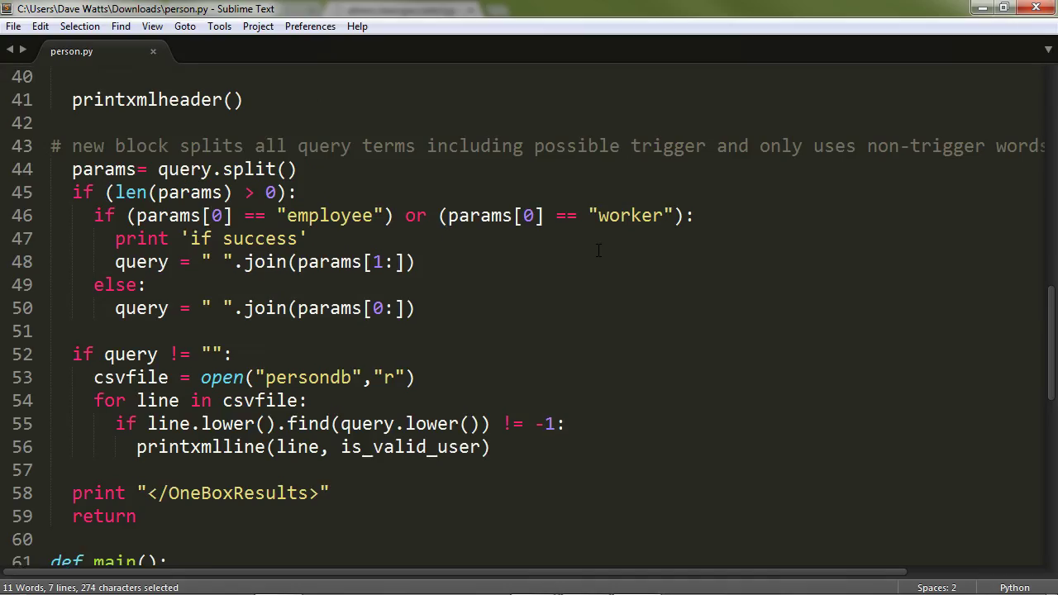
scroll(599, 250, "up", 4)
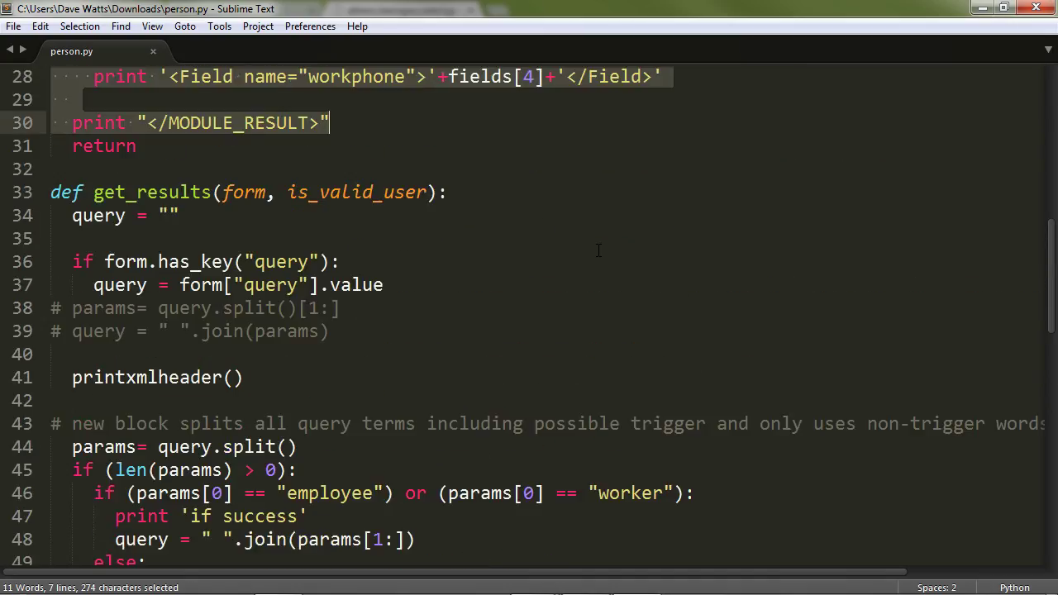
scroll(599, 251, "up", 8)
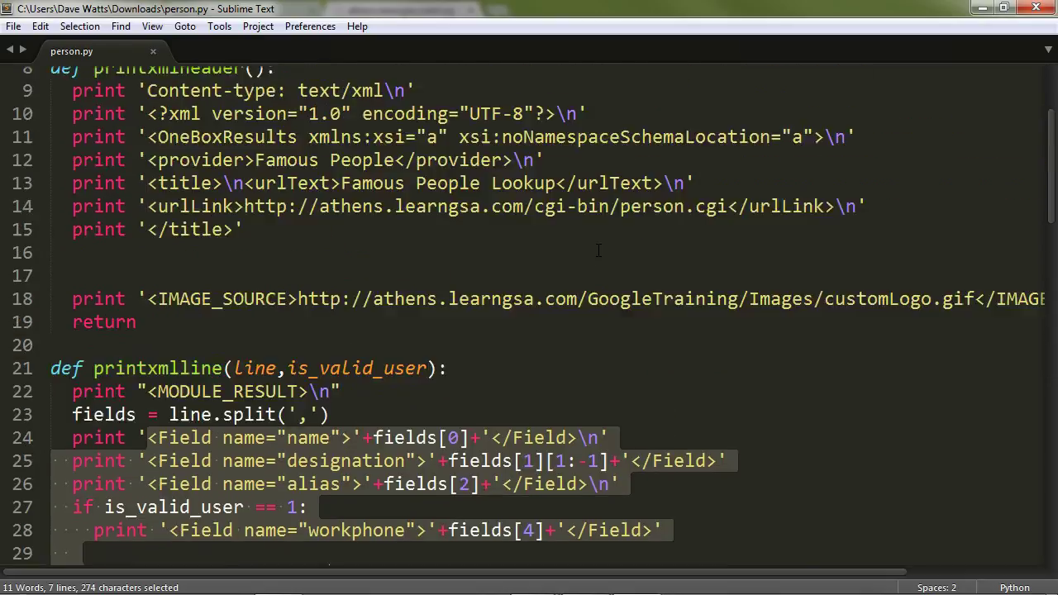
scroll(599, 250, "up", 1)
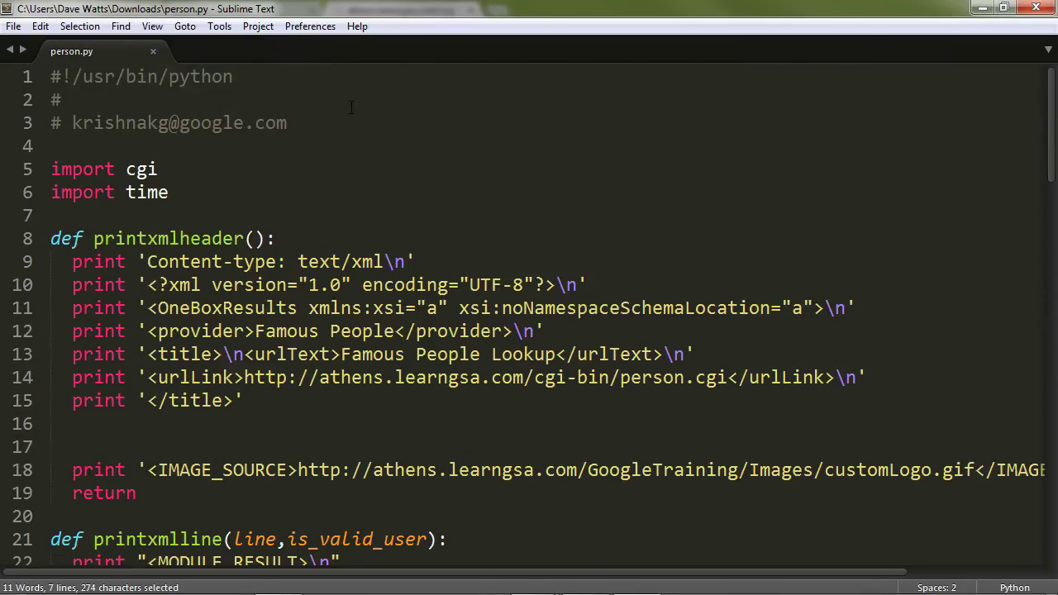
Switch to Chrome and examine the person.cgi address and the OneBoxResults XML it returns without a query.
left_click(987, 8)
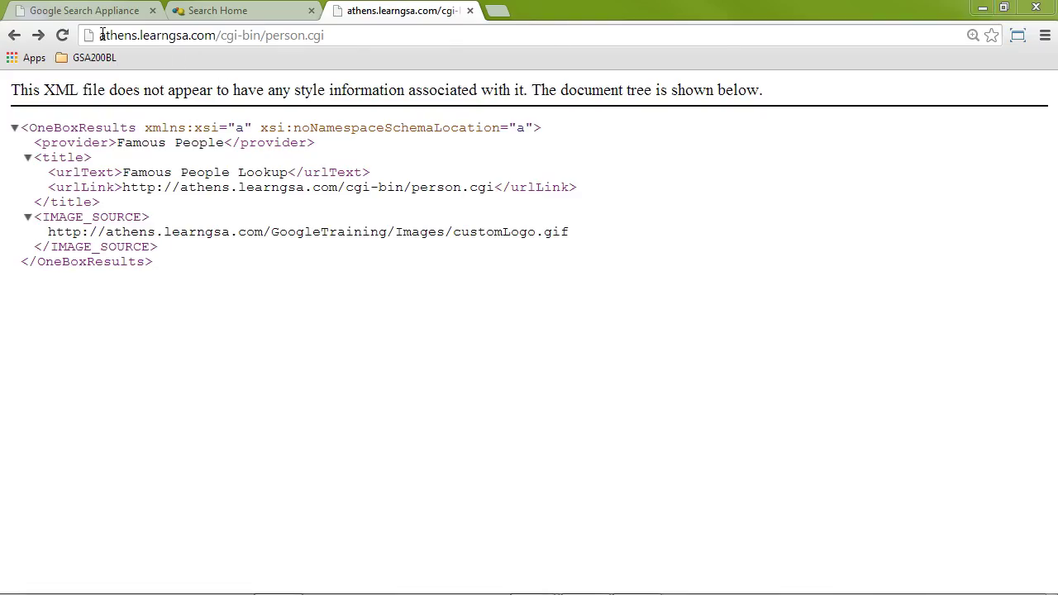
left_click_drag(99, 35, 410, 36)
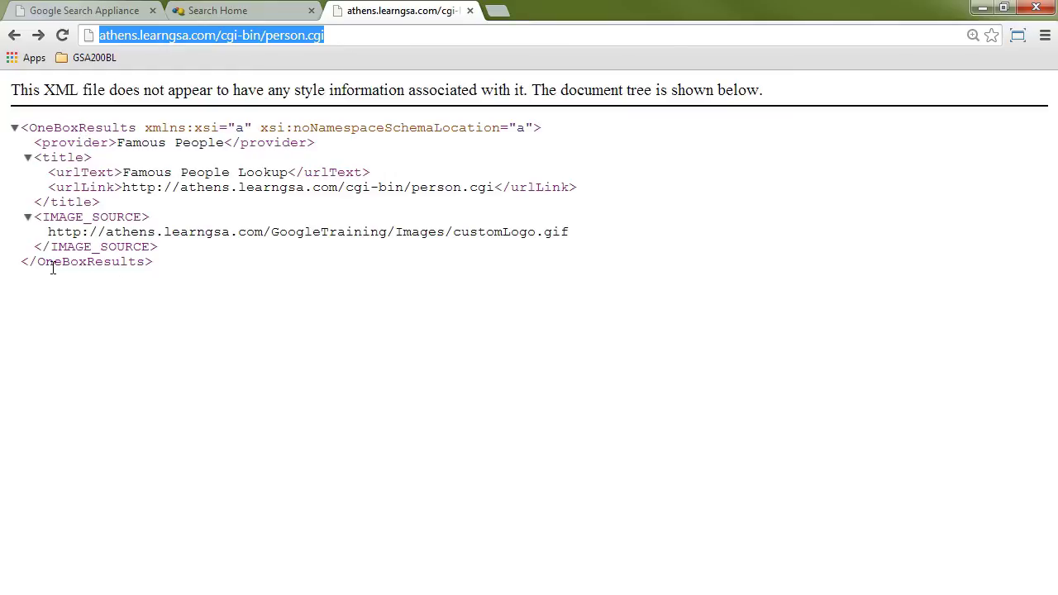
left_click(24, 133)
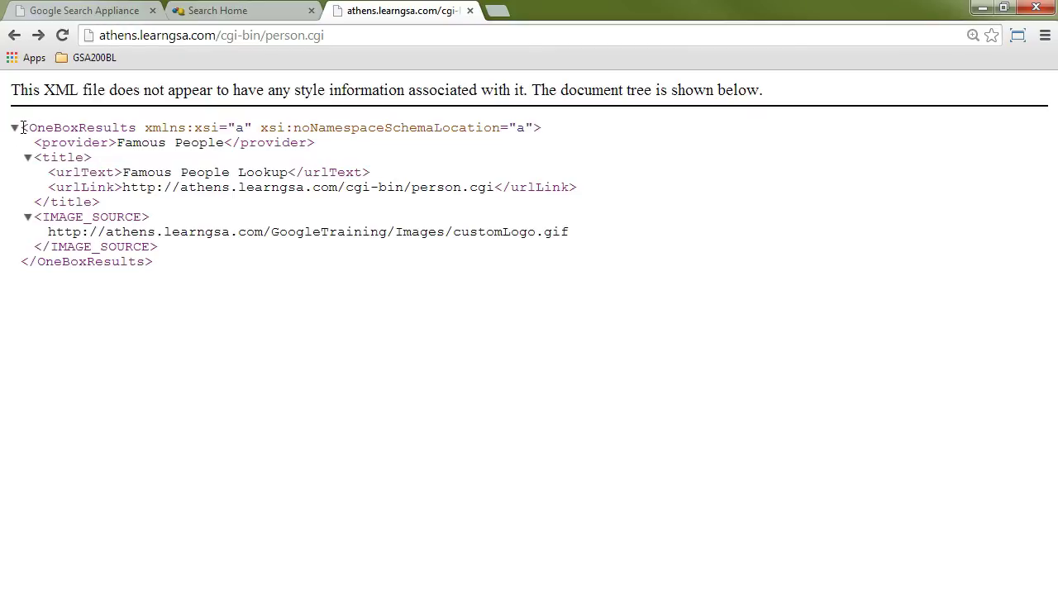
left_click_drag(22, 125, 183, 260)
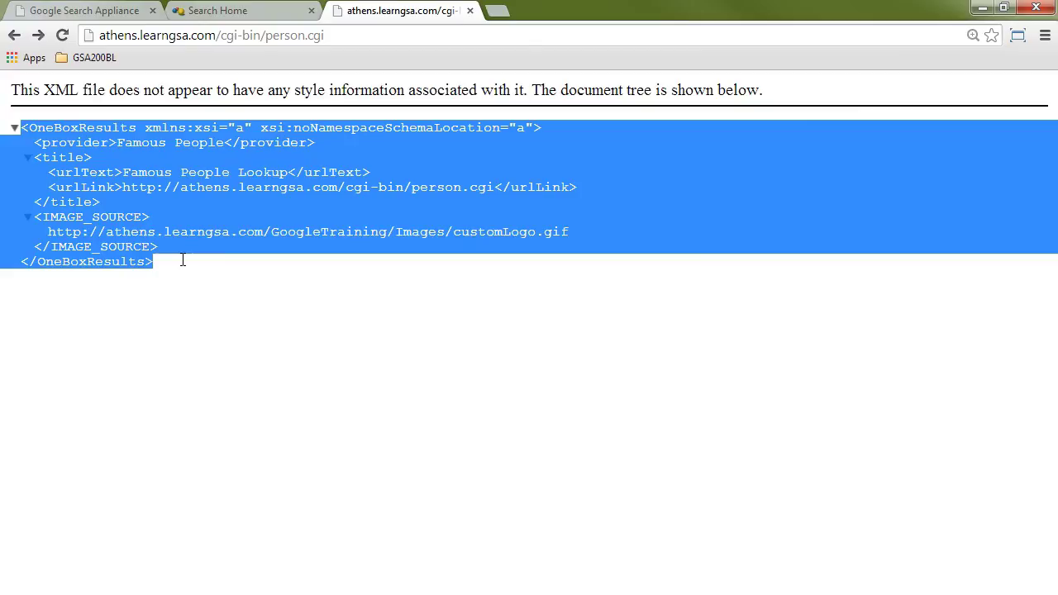
double_click(68, 128)
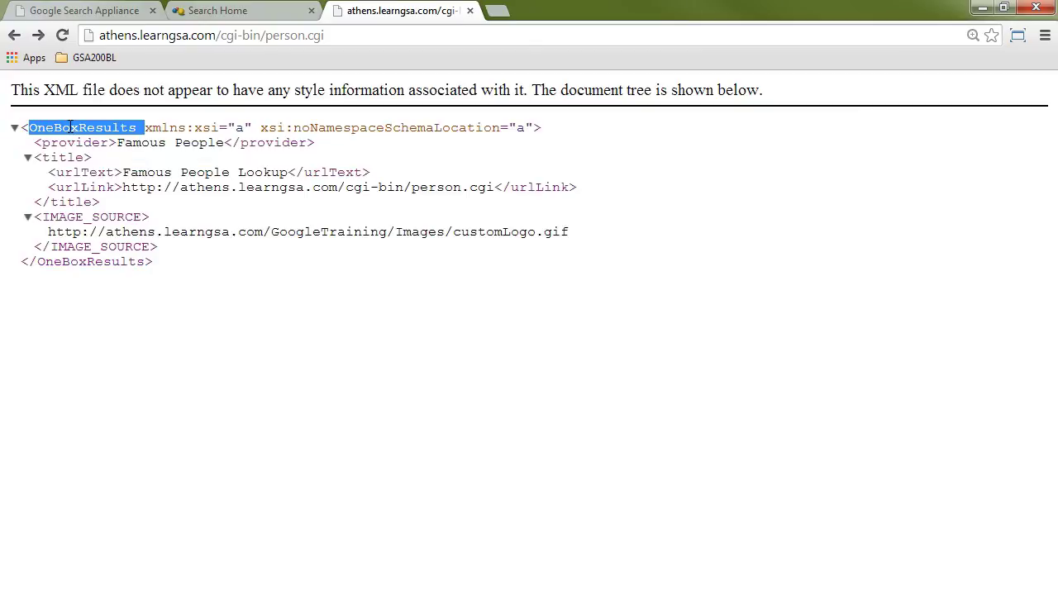
double_click(95, 263)
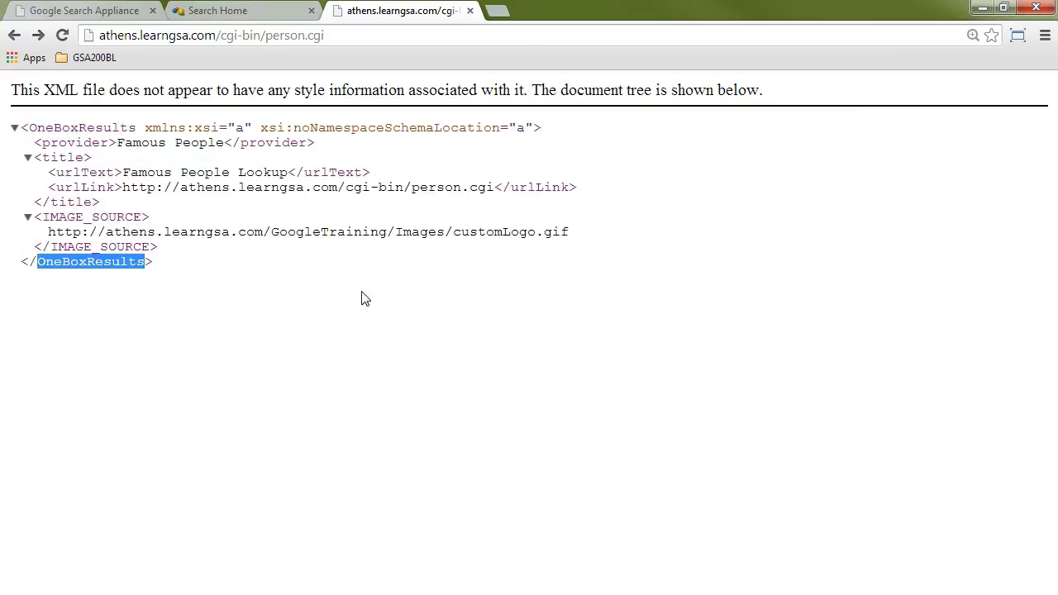
left_click(167, 266)
Request person.cgi with the parameter query=employee%20adam and view the returned XML.
left_click(358, 36)
left_click(358, 37)
type("?")
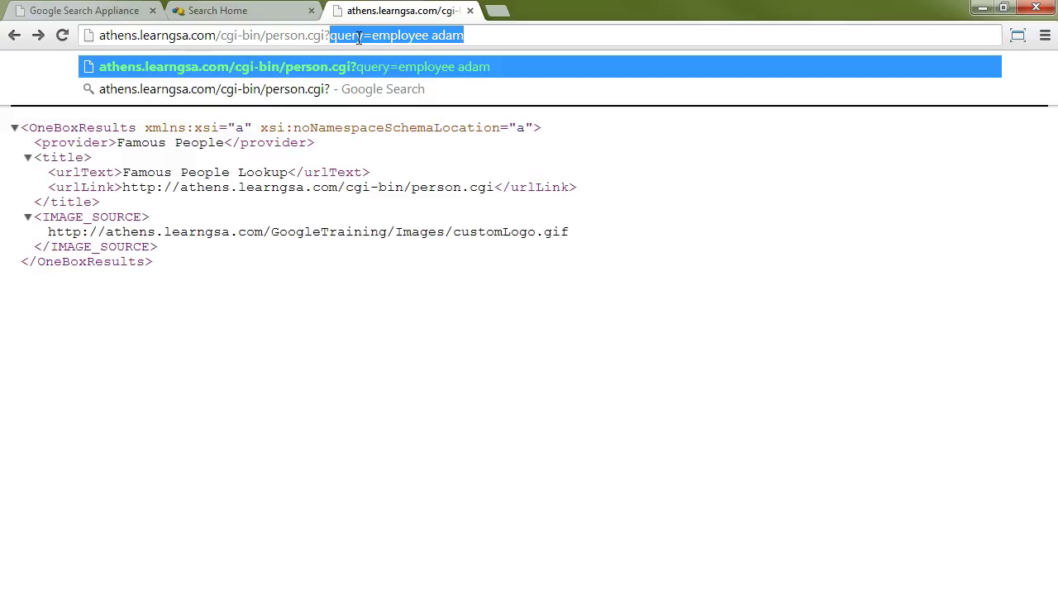
left_click(431, 34)
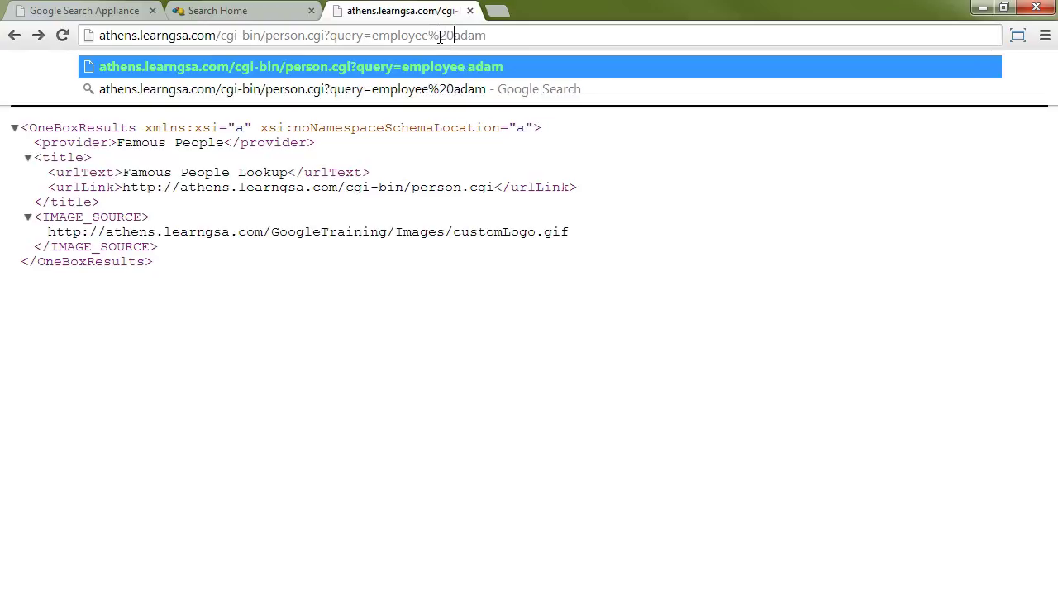
left_click_drag(429, 37, 454, 37)
left_click(505, 36)
key("Return")
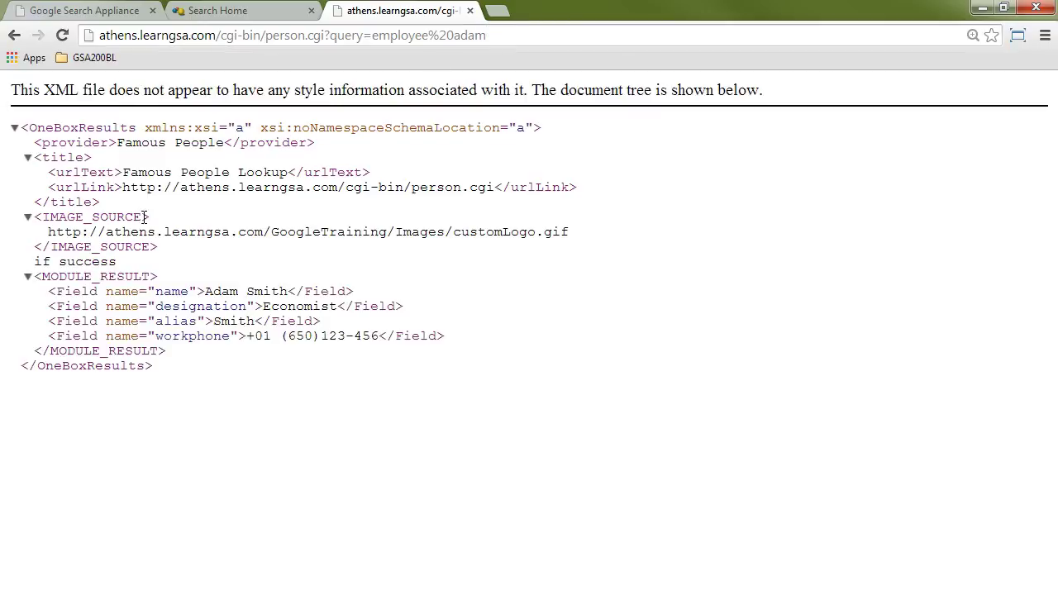
Highlight the MODULE_RESULT block with its Field lines in the XML returned for the employee query.
left_click_drag(36, 276, 197, 356)
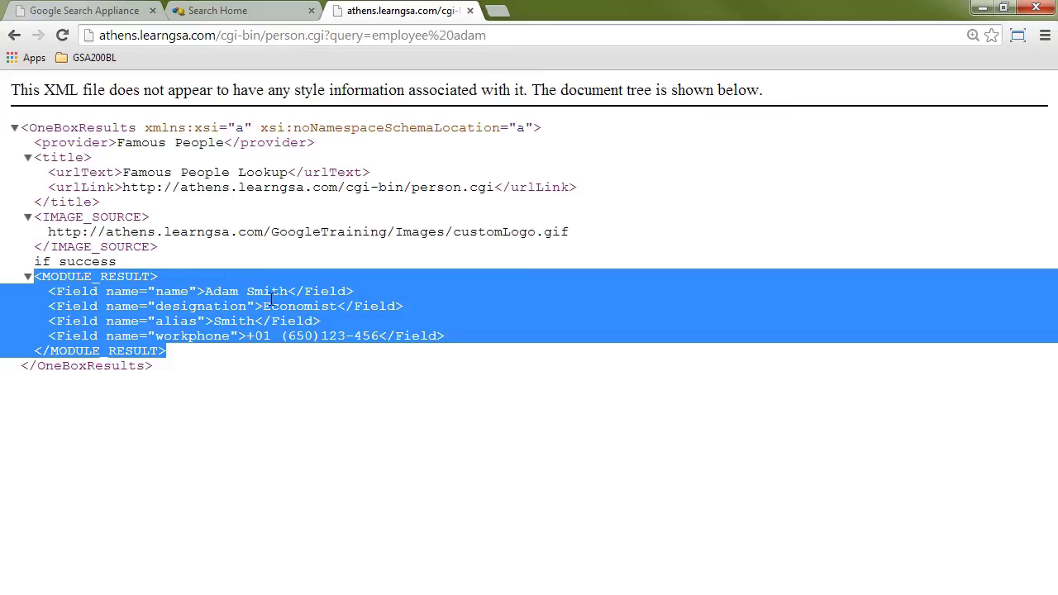
left_click(199, 356)
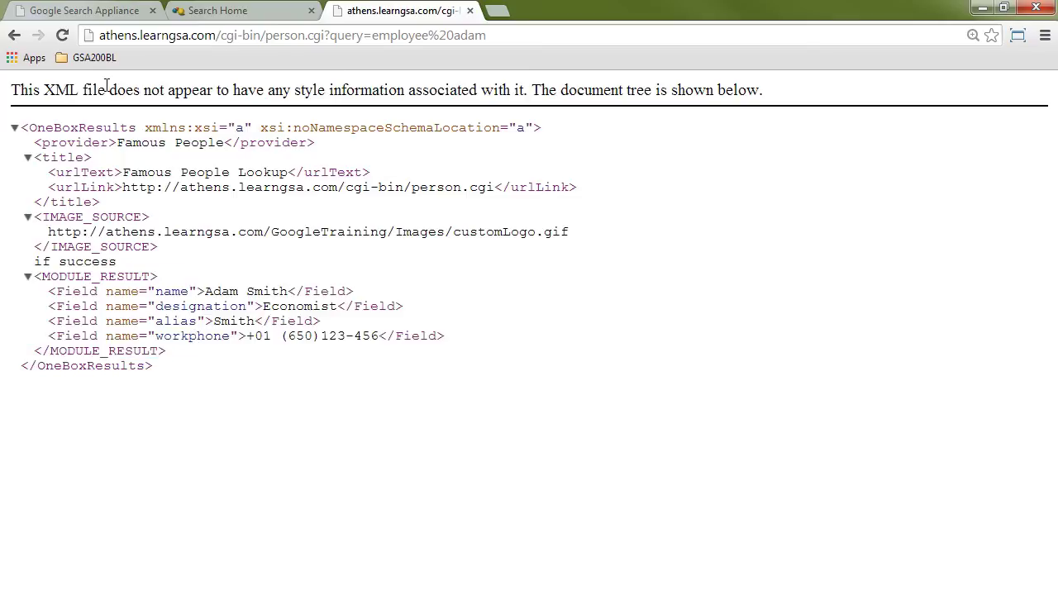
Return to the Google Search Appliance admin console and open the OneBox Modules page under Content Sources.
left_click(95, 15)
scroll(91, 238, "down", 1)
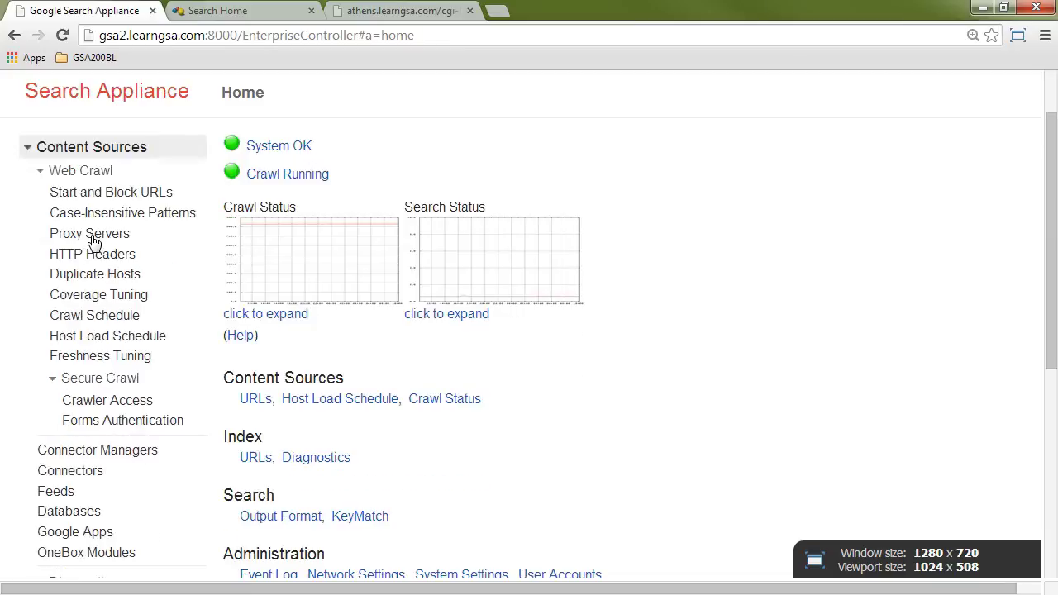
scroll(93, 228, "down", 1)
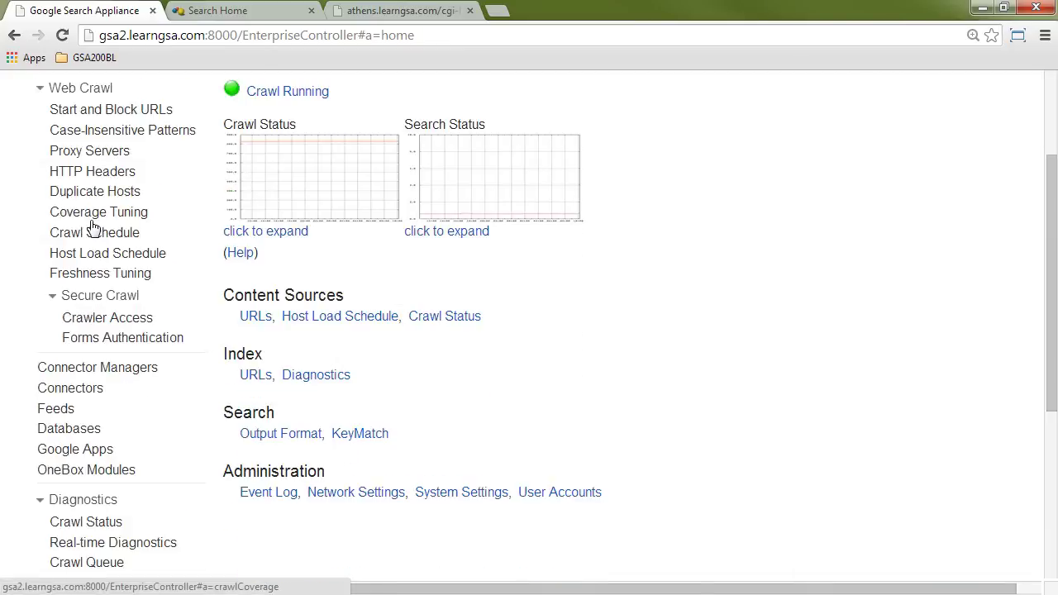
scroll(94, 227, "up", 1)
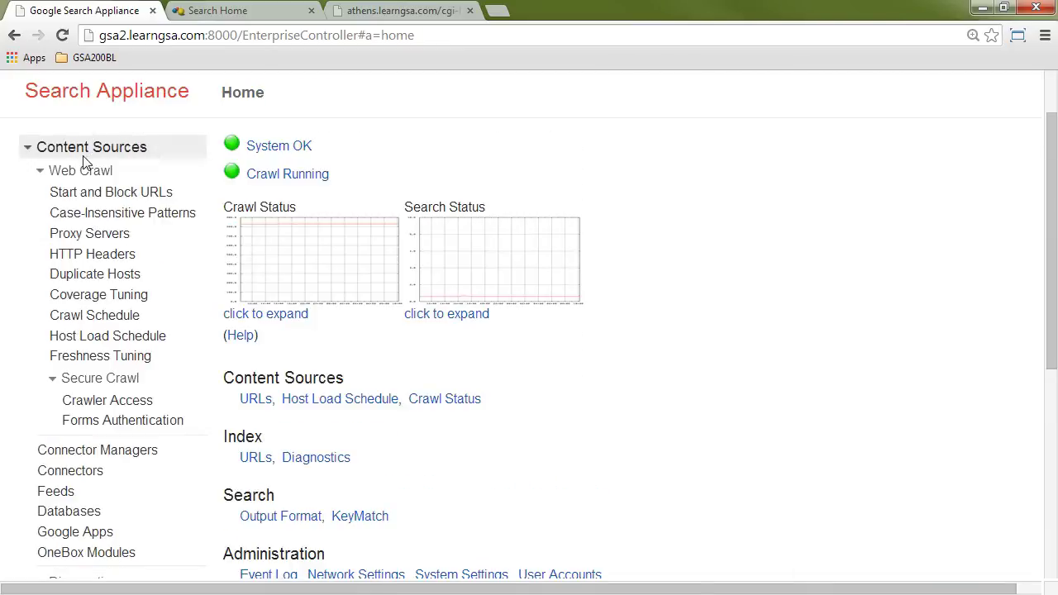
scroll(87, 343, "down", 1)
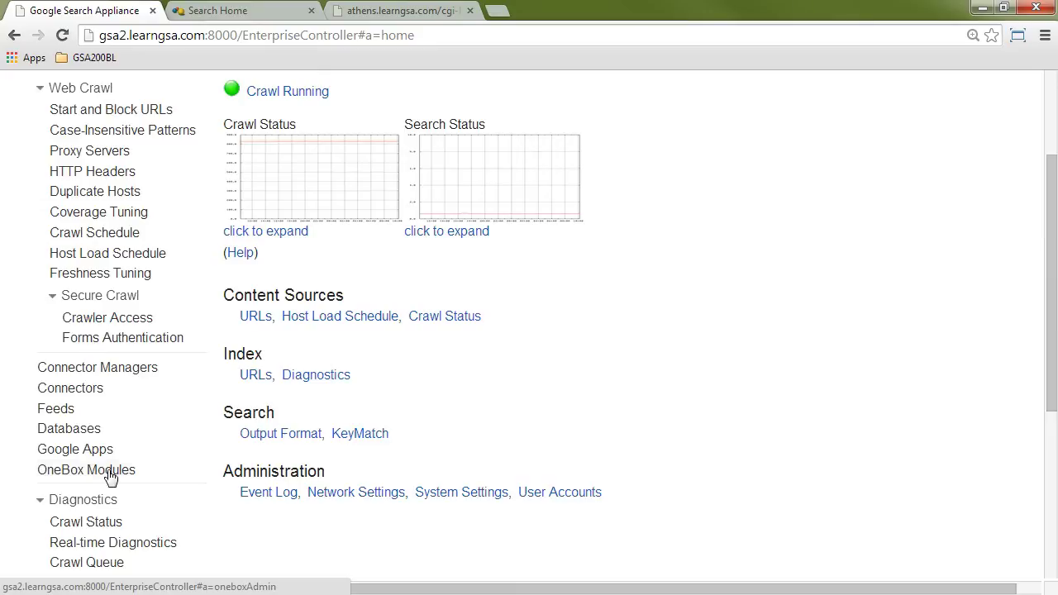
left_click(108, 469)
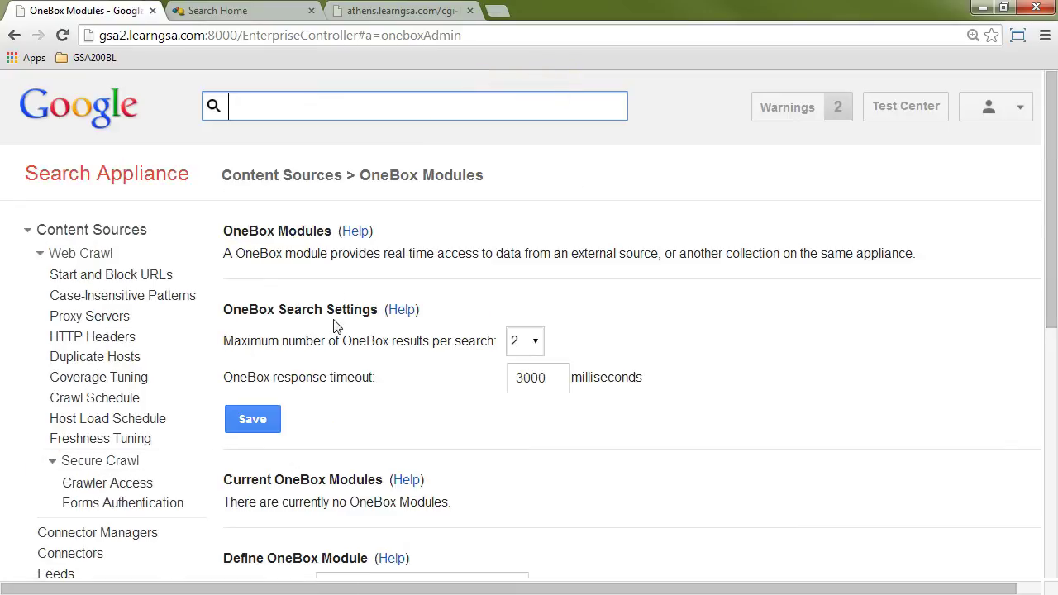
Define a new OneBox module named person.
scroll(385, 312, "down", 4)
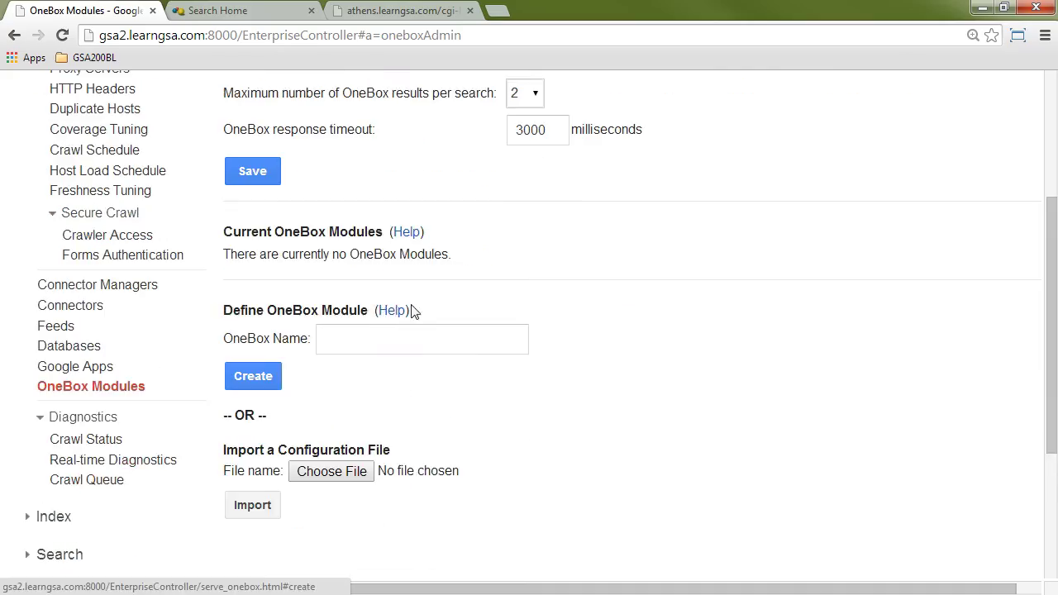
left_click(372, 260)
key("alt+Tab")
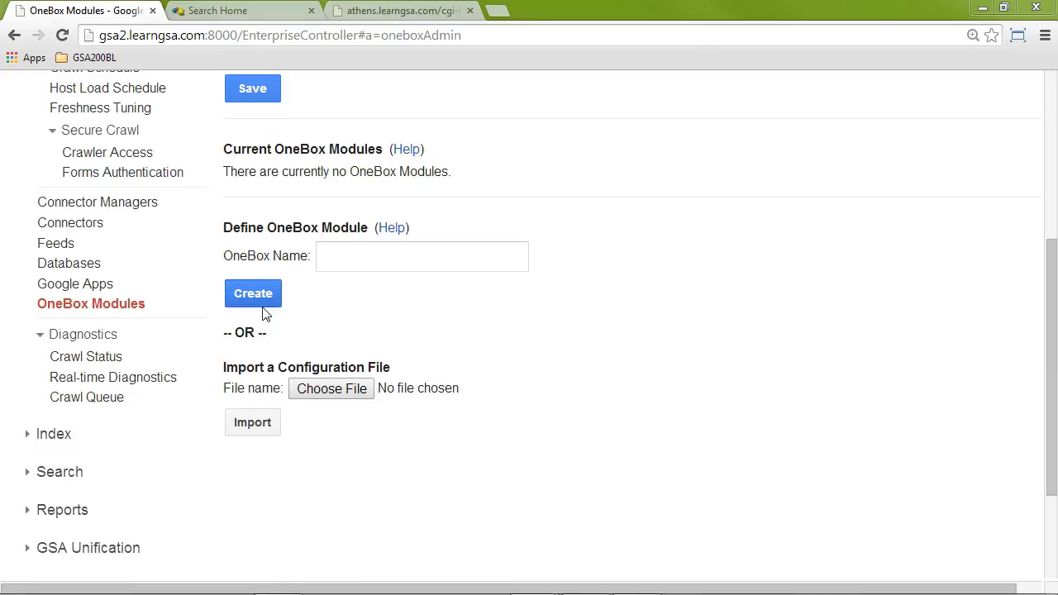
left_click(376, 263)
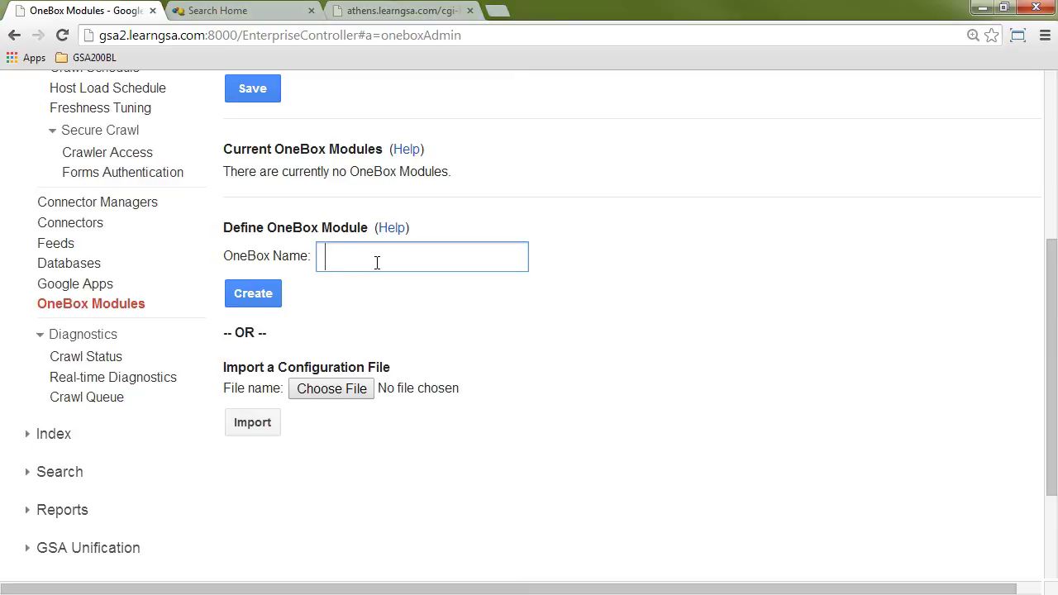
type("person")
left_click(253, 294)
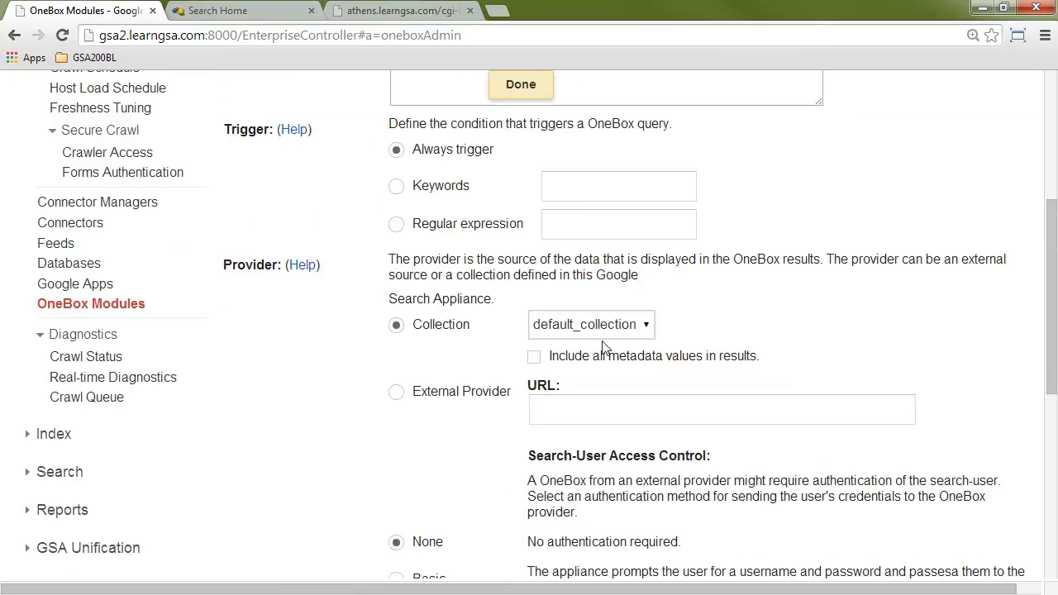
Set the module's trigger to Keywords with the value employee|worker.
scroll(607, 342, "up", 3)
scroll(605, 343, "down", 2)
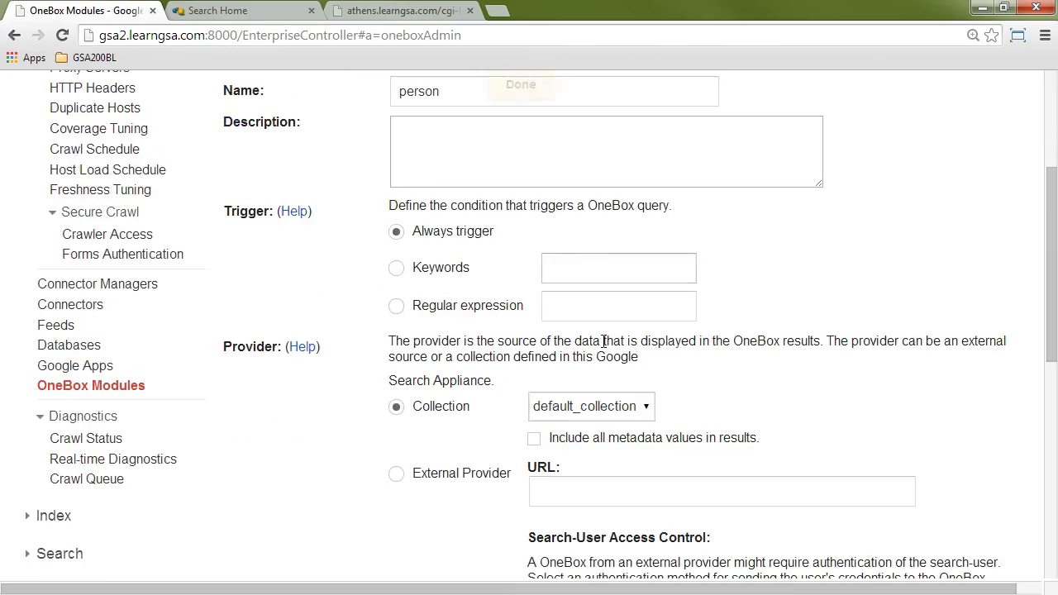
left_click(396, 267)
left_click(676, 278)
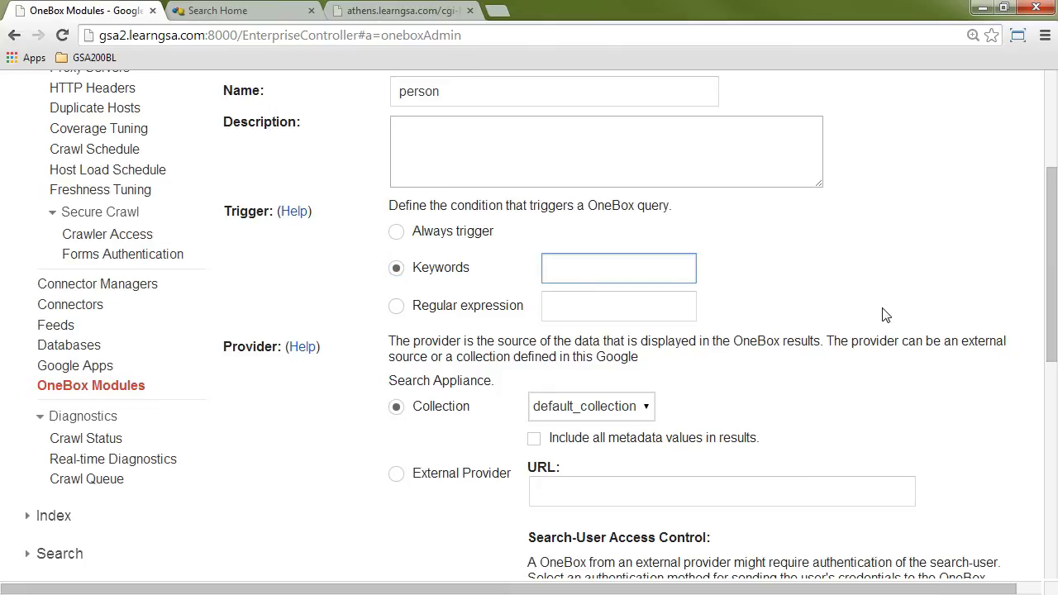
type("employee|worker")
double_click(591, 268)
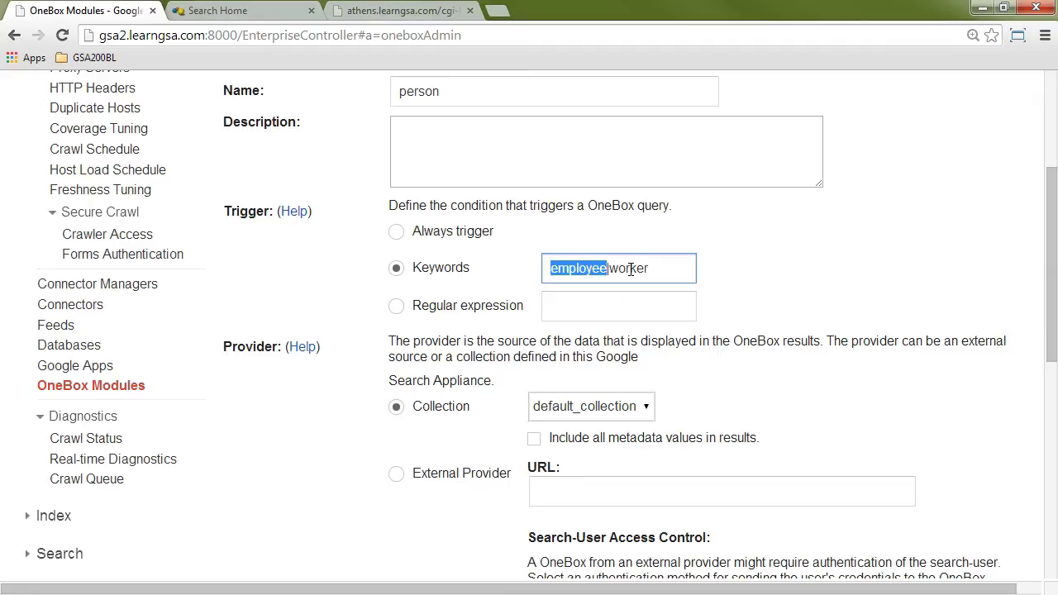
double_click(630, 268)
left_click(610, 272)
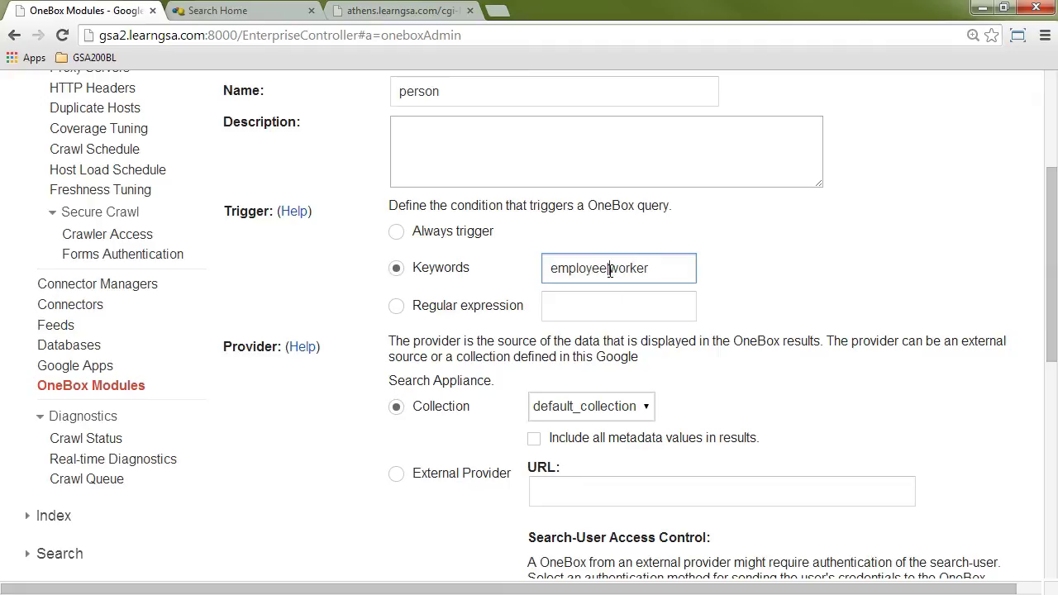
left_click(668, 269)
scroll(790, 333, "down", 1)
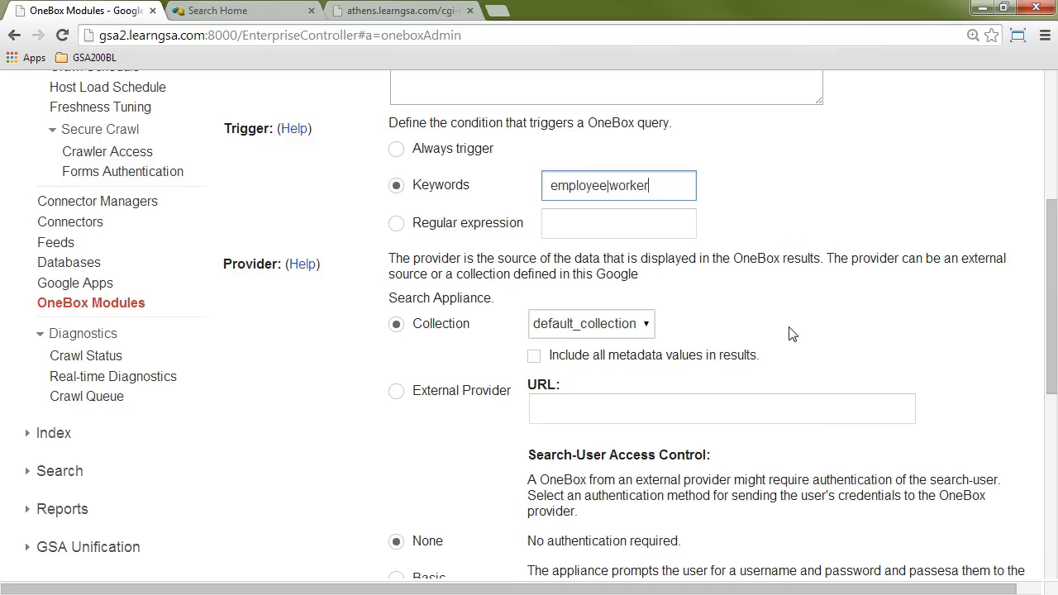
scroll(789, 334, "down", 1)
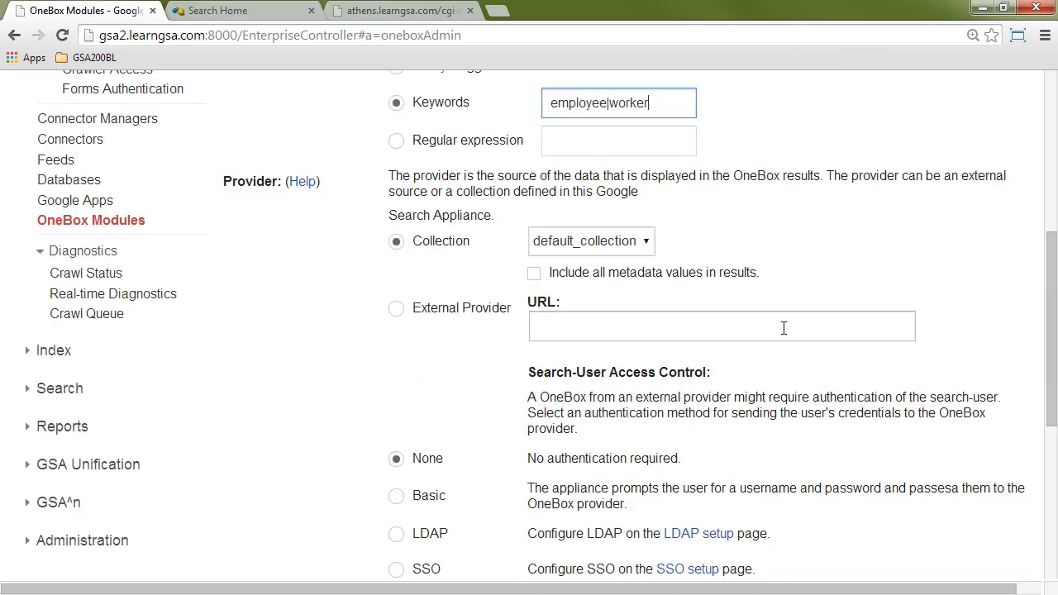
left_click(397, 309)
left_click(434, 11)
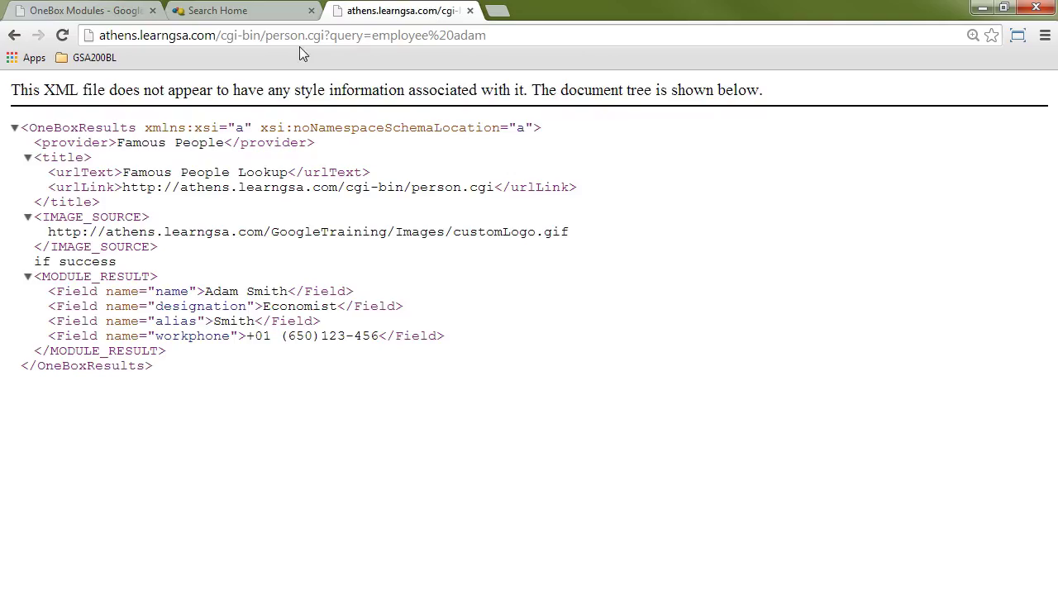
left_click_drag(324, 35, 96, 36)
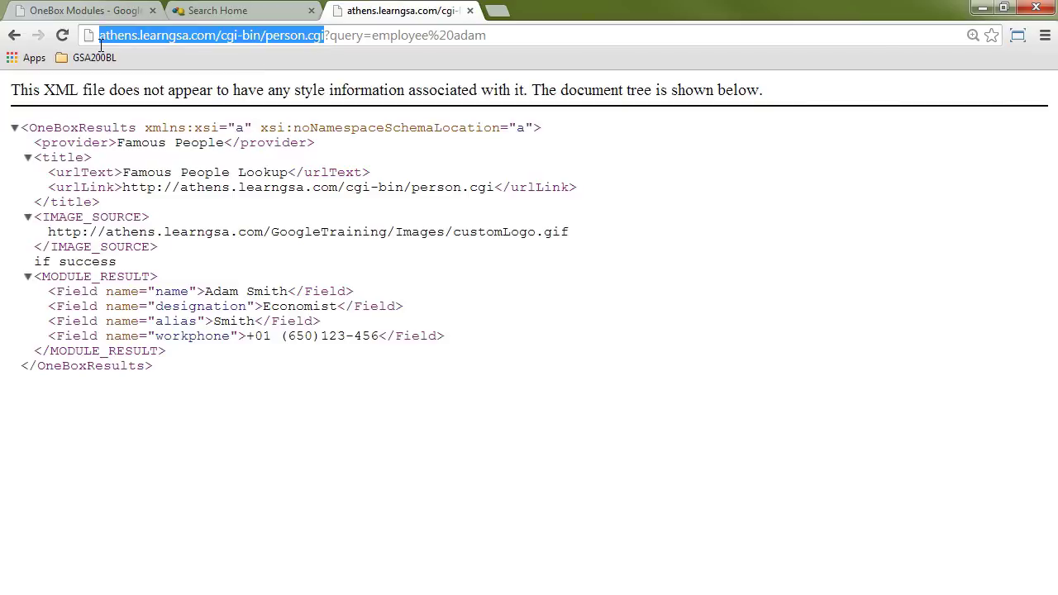
right_click(157, 32)
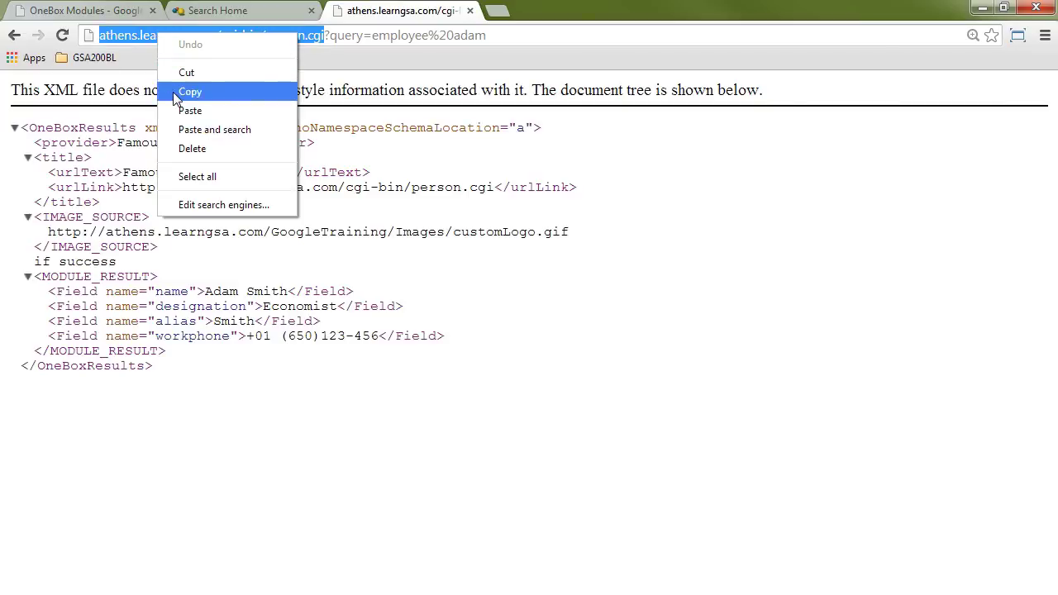
left_click(173, 92)
left_click(111, 15)
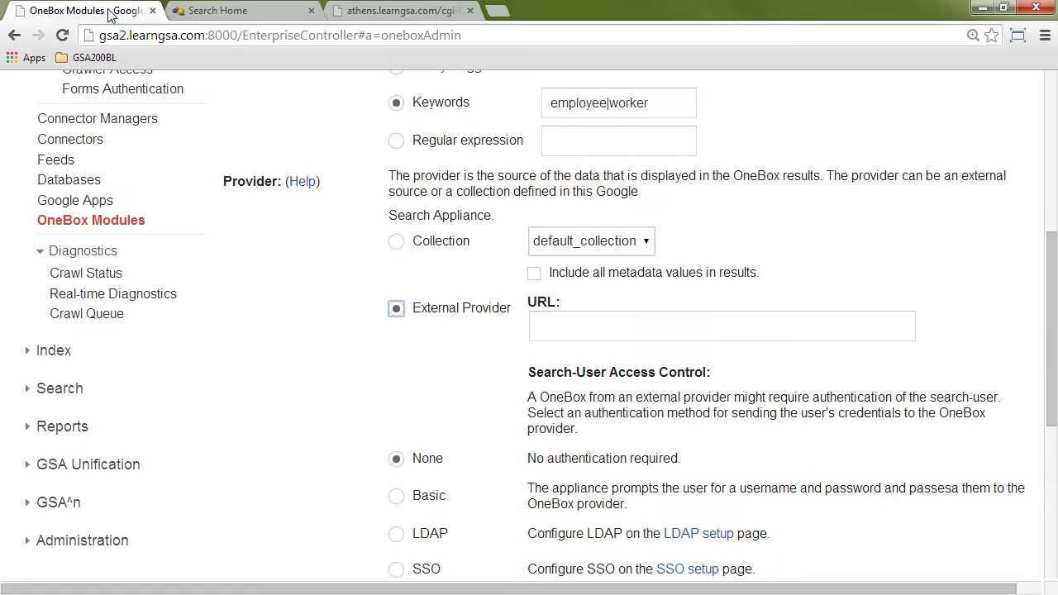
left_click(624, 329)
key("ctrl+v")
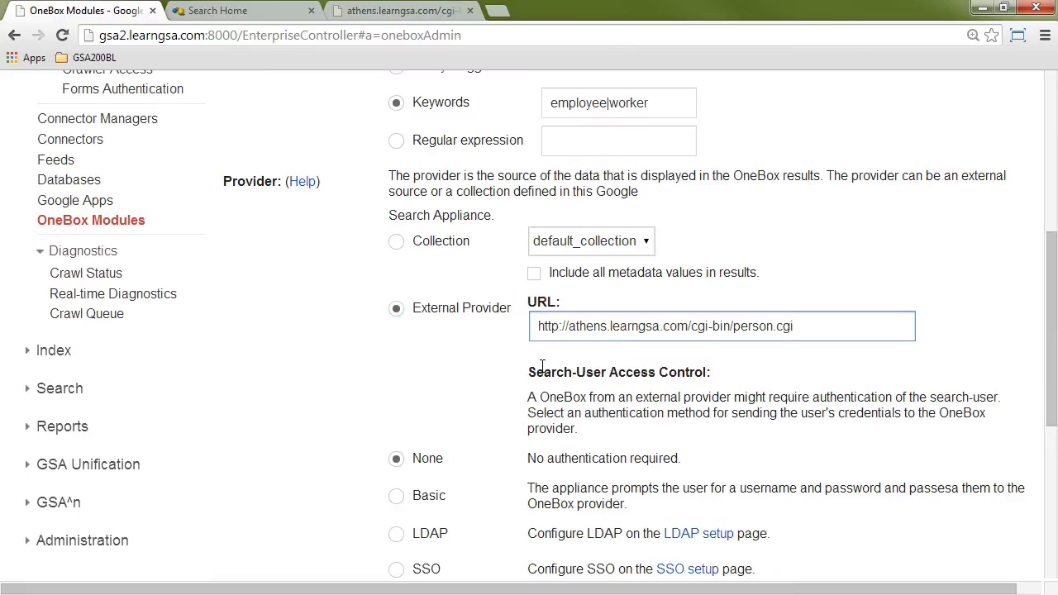
Examine the Search-User Access Control options and the optional Security setting that authenticates the appliance to the provider.
scroll(553, 401, "down", 1)
scroll(567, 393, "down", 1)
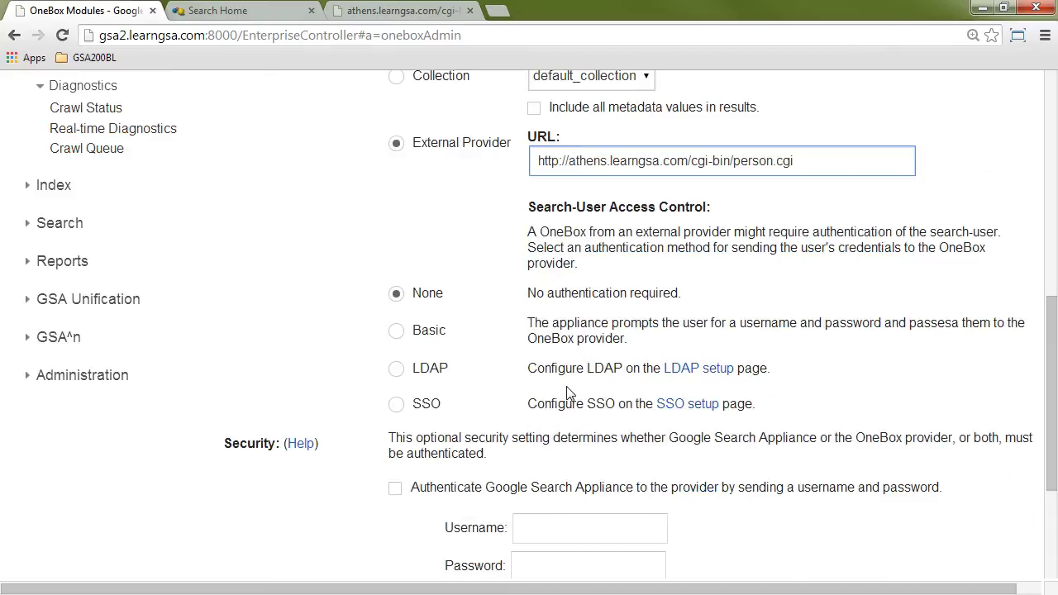
scroll(567, 394, "down", 1)
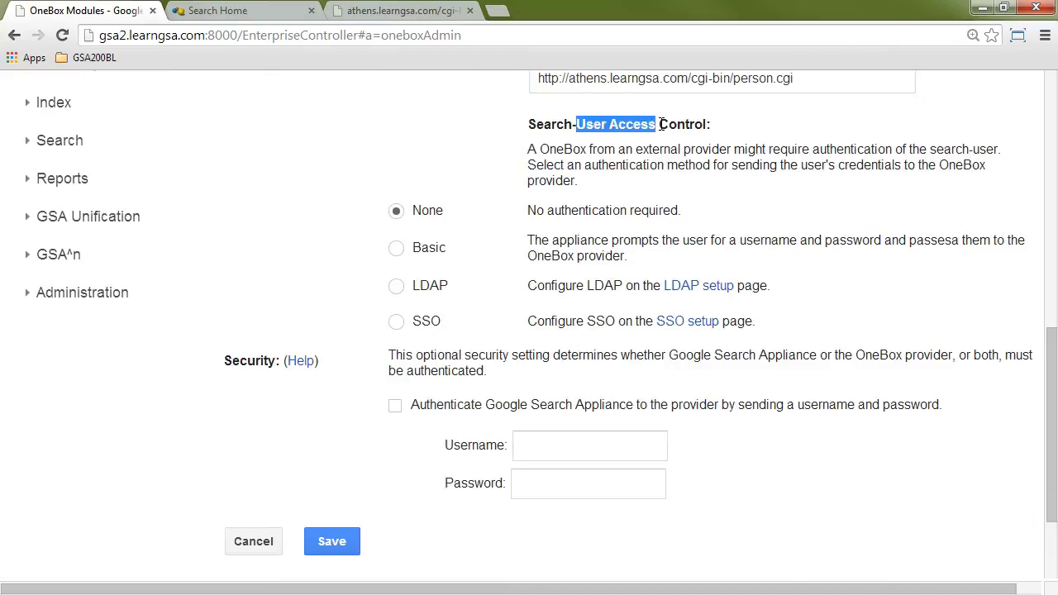
left_click_drag(661, 124, 709, 124)
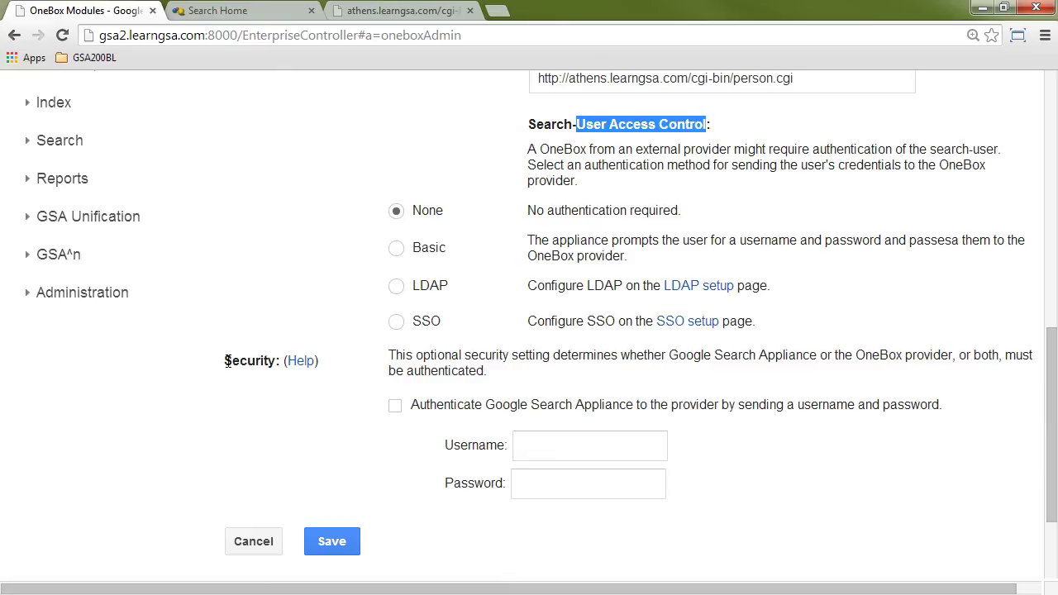
left_click_drag(224, 361, 277, 362)
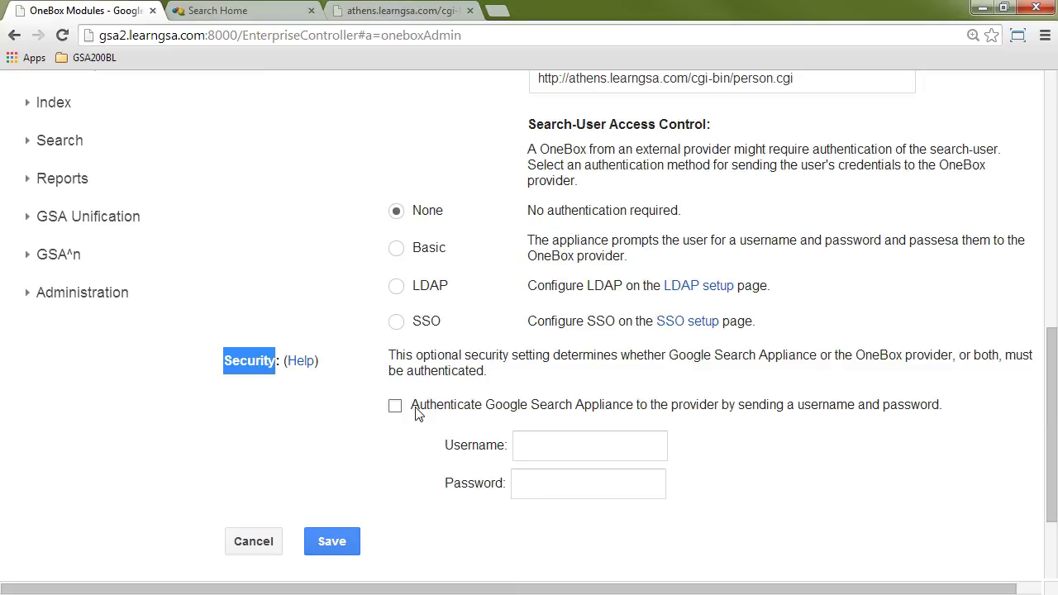
left_click_drag(415, 409, 650, 496)
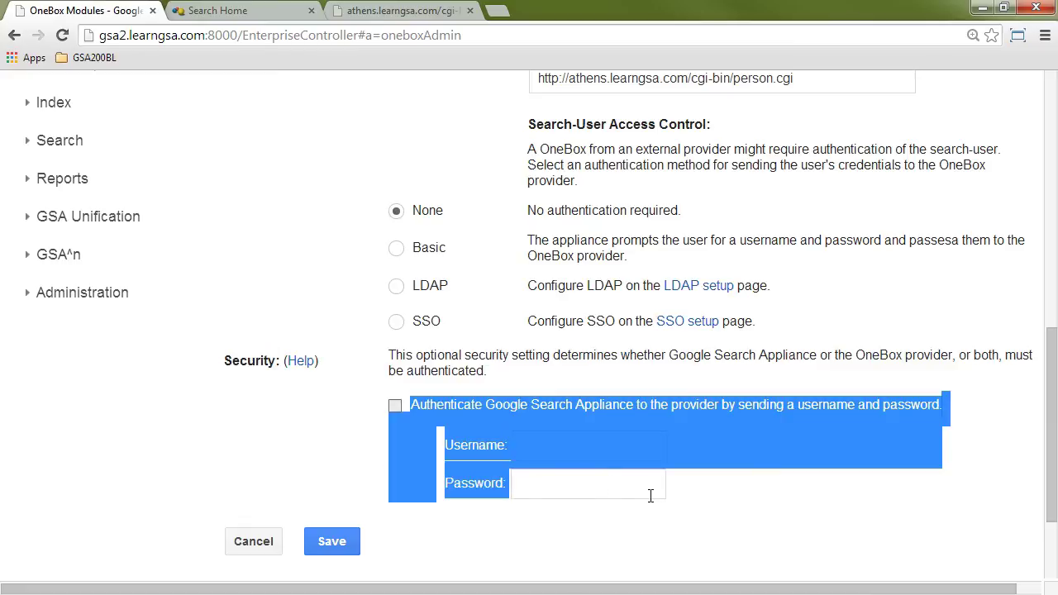
left_click(567, 405)
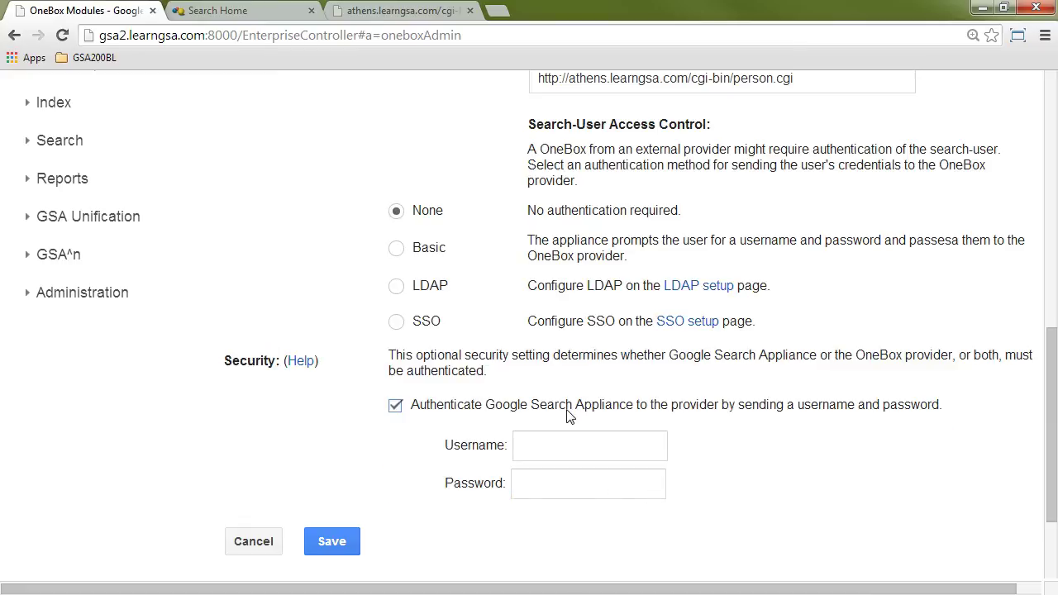
left_click(396, 406)
scroll(488, 409, "up", 1)
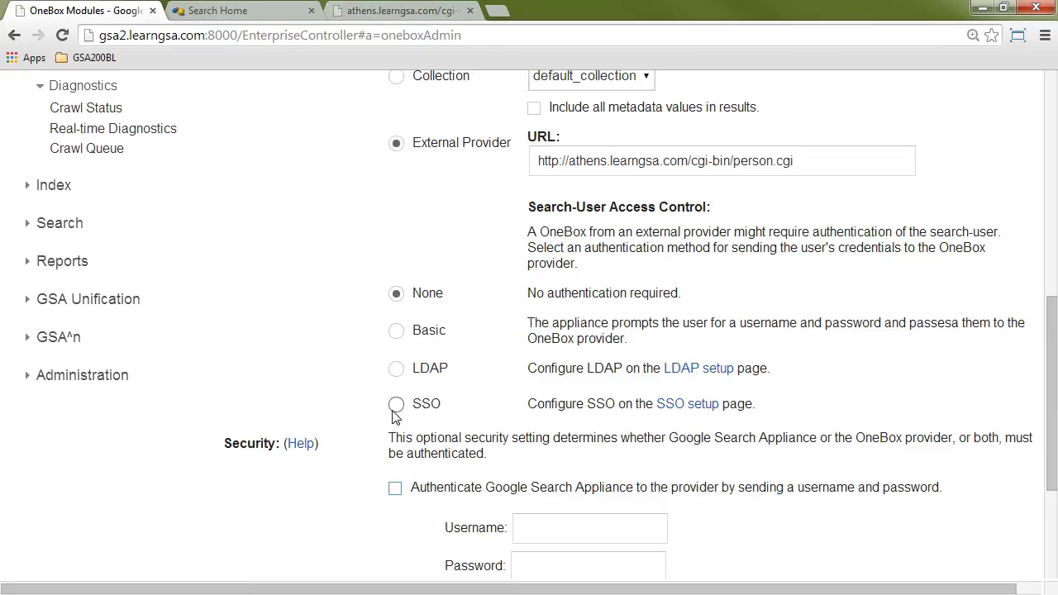
Save the new person OneBox module without any authentication.
scroll(322, 328, "down", 2)
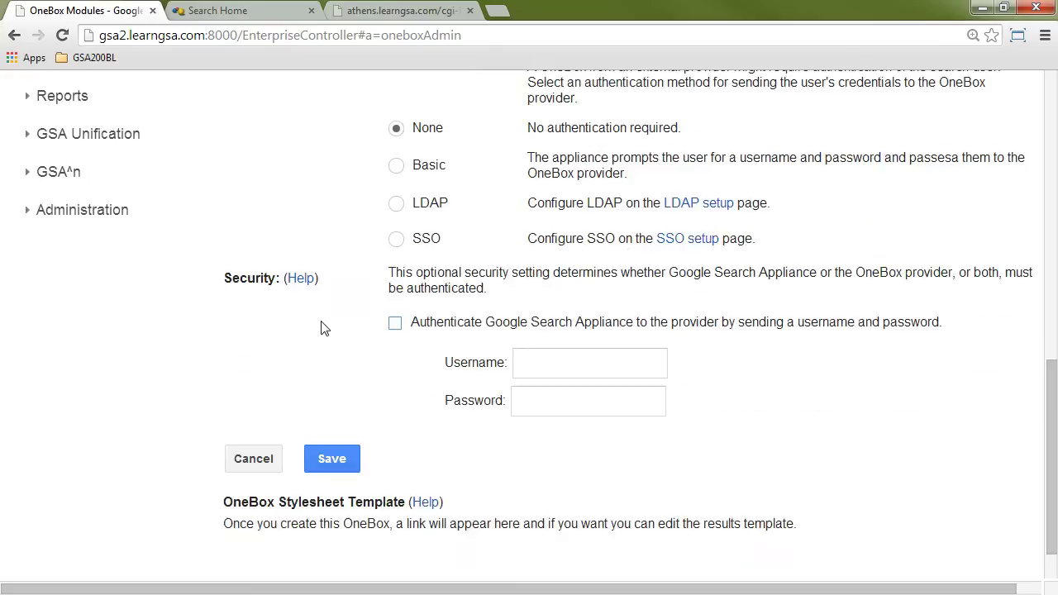
scroll(334, 441, "down", 1)
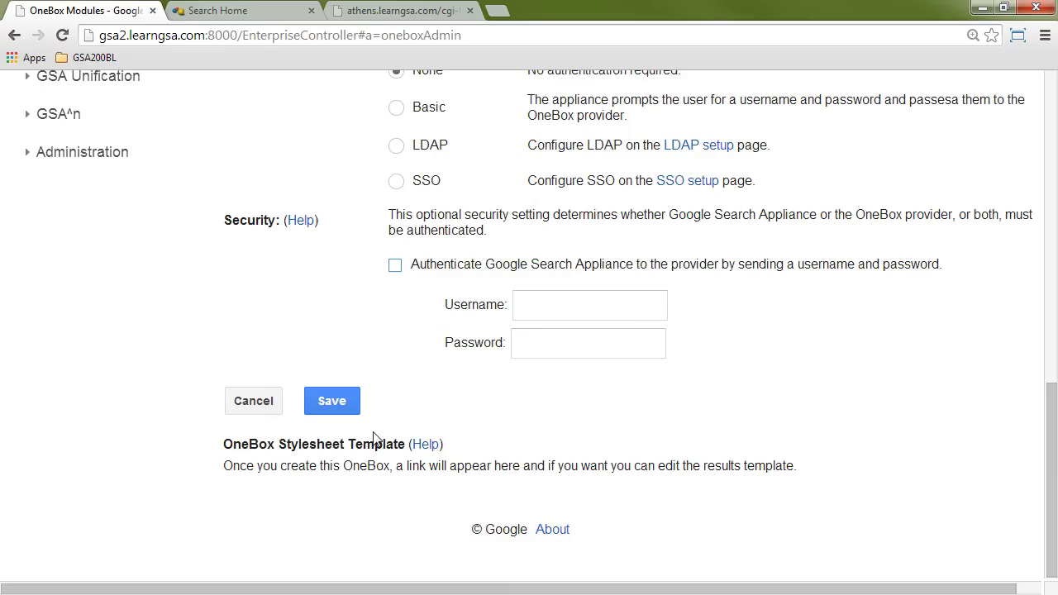
left_click(336, 407)
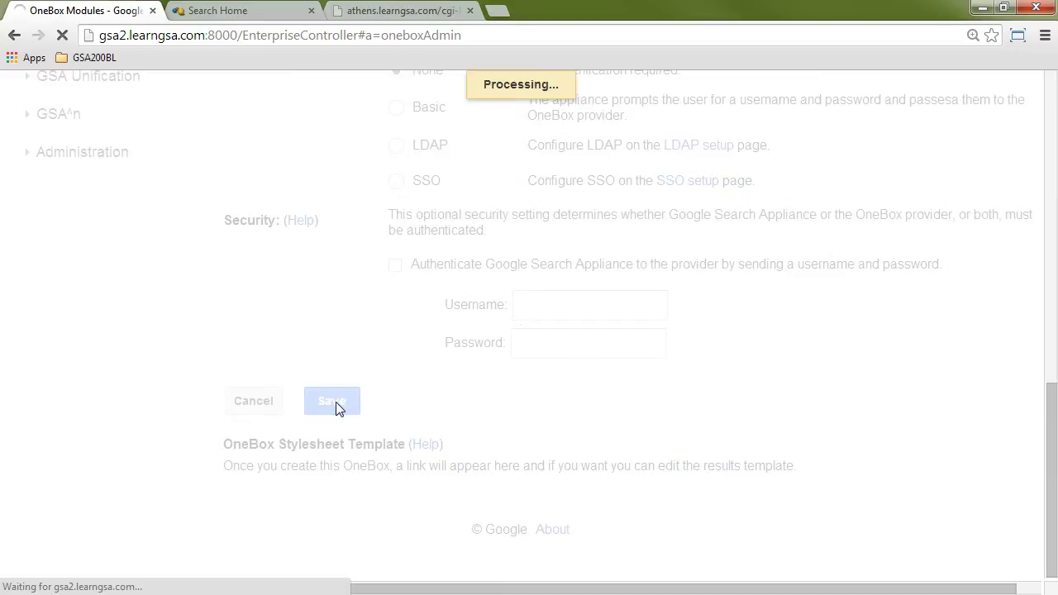
Open the person module for editing from the list of current OneBox modules.
scroll(423, 396, "up", 1)
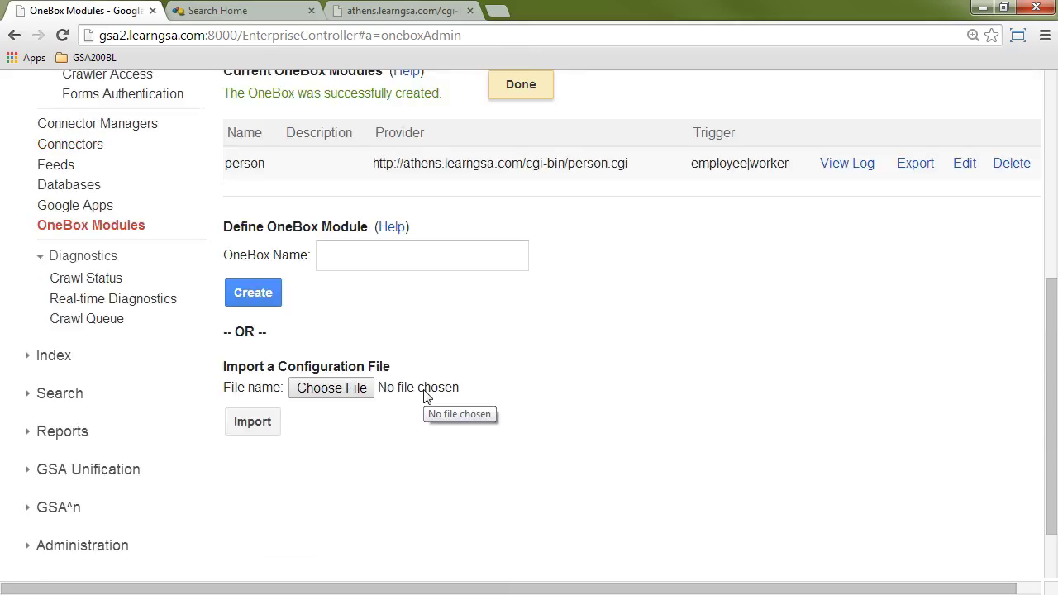
scroll(426, 397, "up", 1)
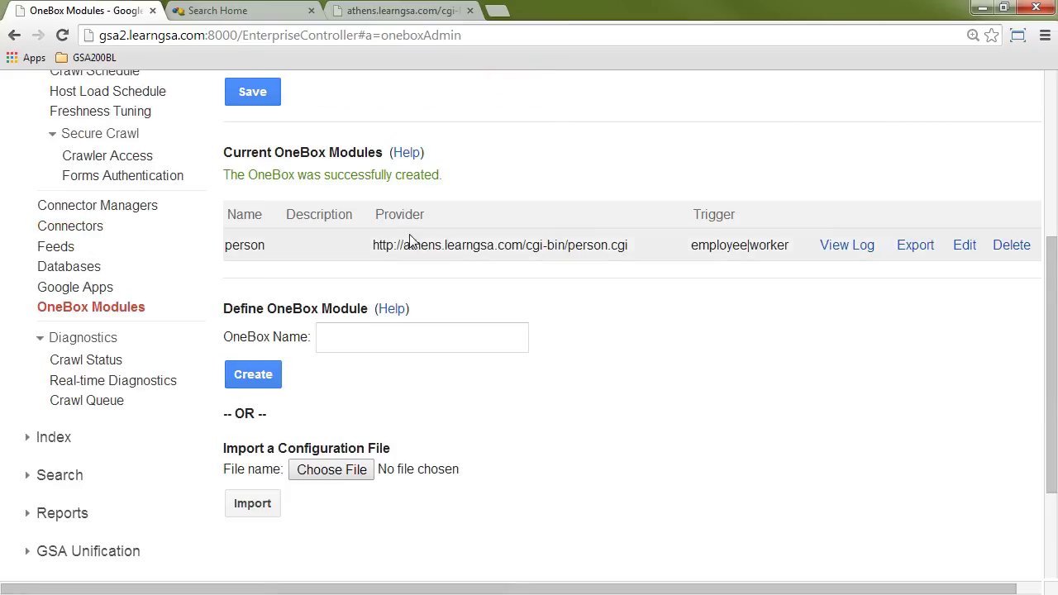
left_click(965, 247)
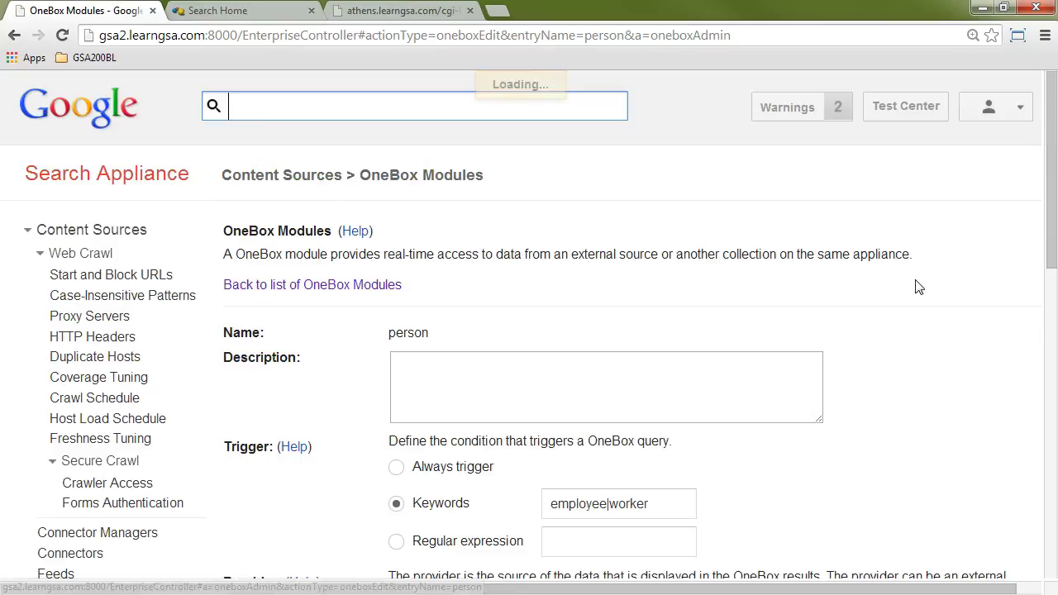
Examine the person module's OneBox stylesheet template in the XSL editor, leave it unchanged, and return to the list of OneBox modules.
scroll(916, 286, "down", 2)
scroll(918, 286, "down", 8)
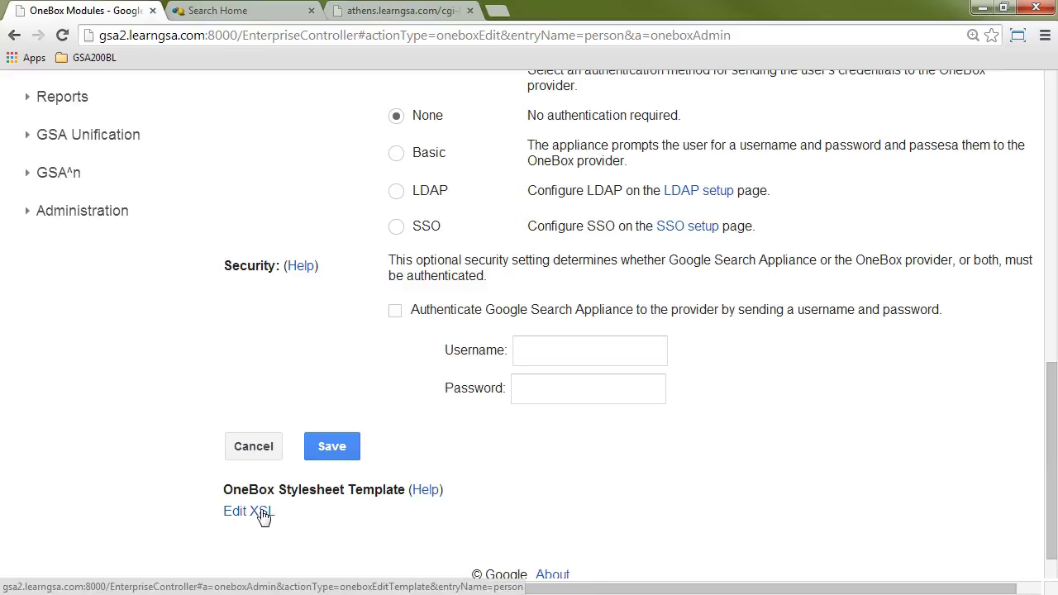
left_click(261, 513)
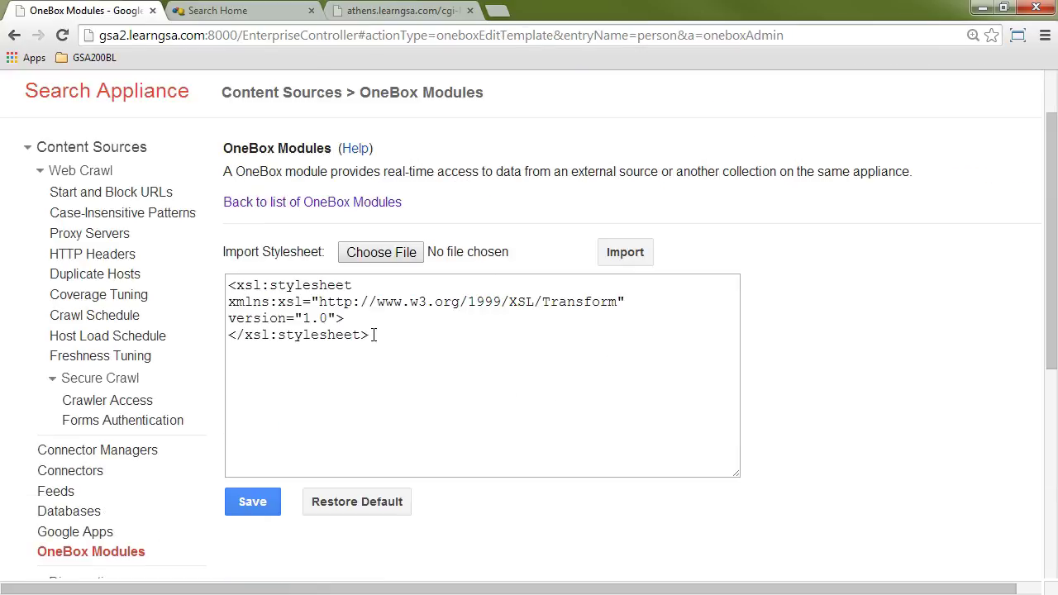
left_click(295, 207)
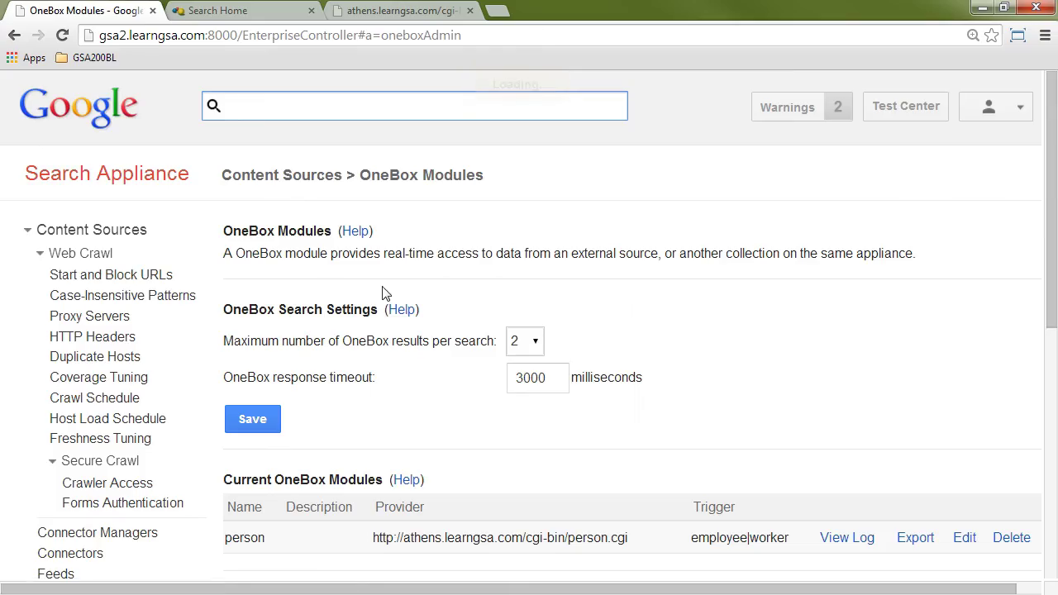
Open the list of current front ends among the search features.
scroll(416, 335, "down", 3)
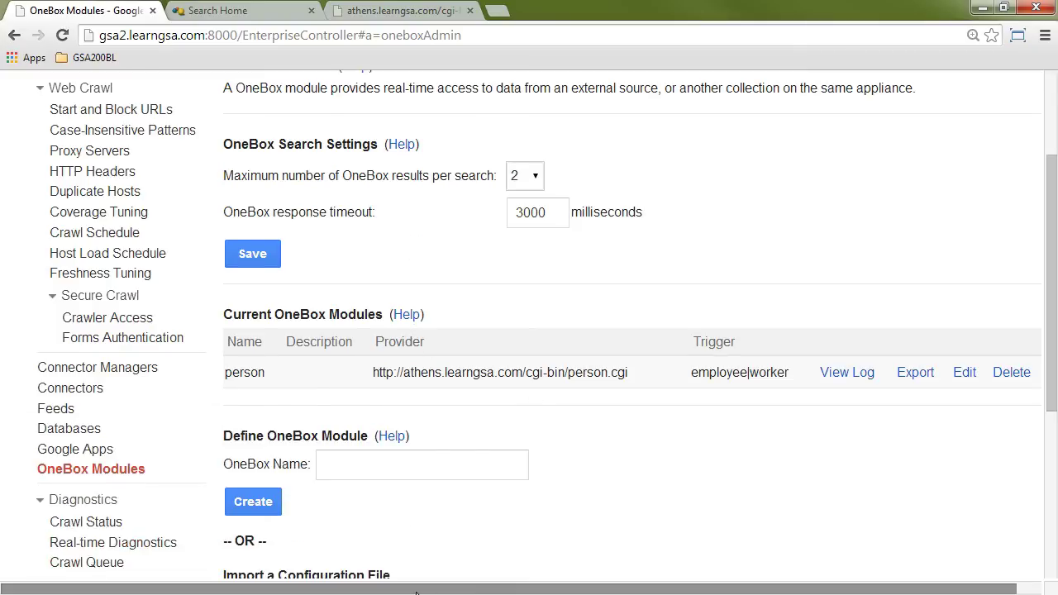
left_click_drag(471, 588, 582, 588)
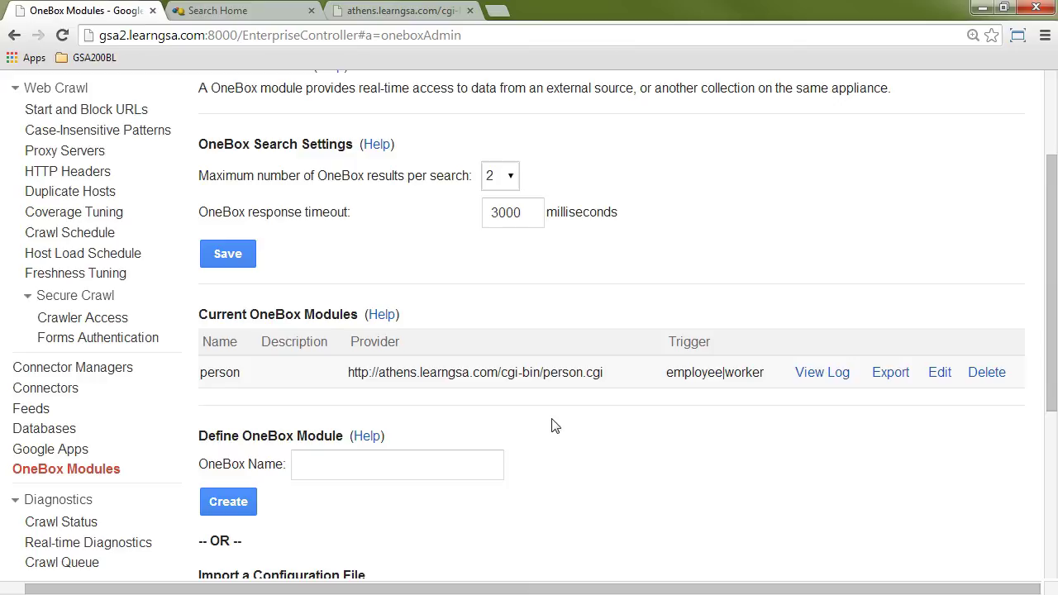
scroll(554, 425, "up", 1)
scroll(554, 426, "down", 2)
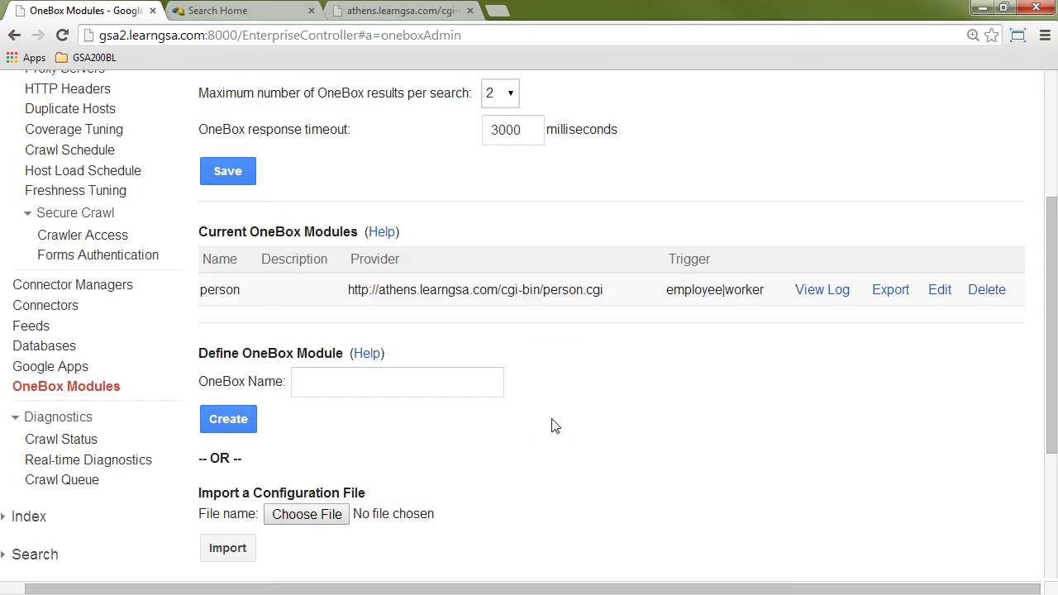
scroll(554, 426, "down", 2)
left_click_drag(278, 590, 226, 588)
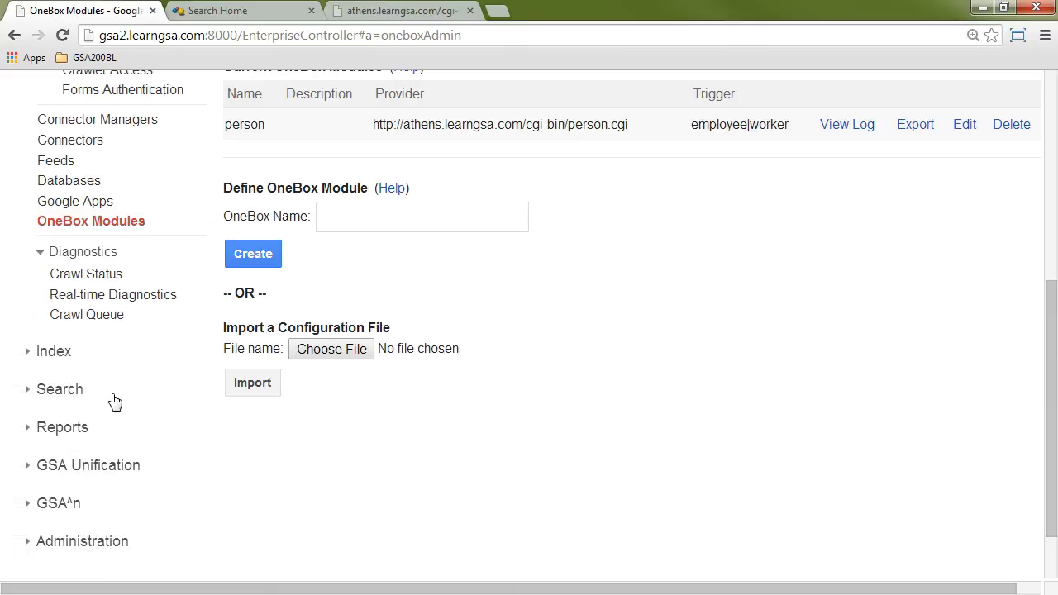
left_click(62, 397)
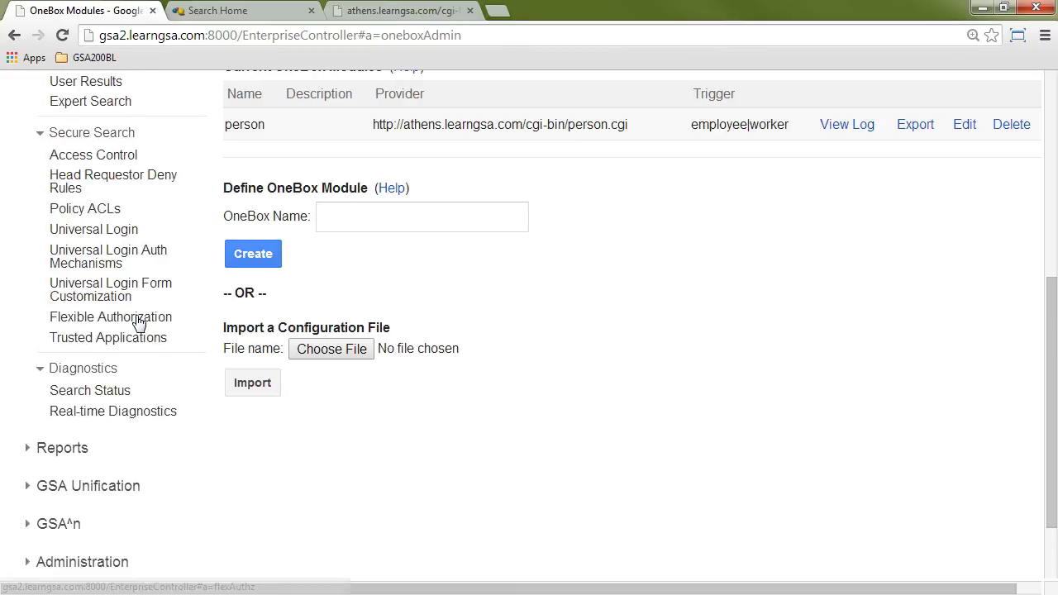
scroll(135, 314, "up", 3)
left_click(82, 187)
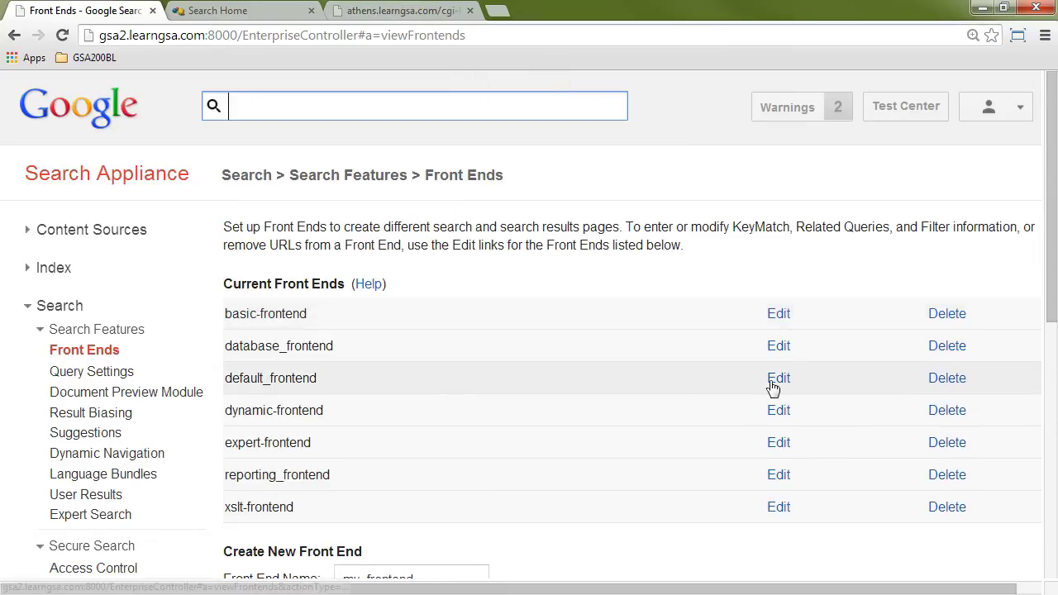
Add the person module to the selected OneBox modules of default_frontend and save the front end.
left_click(779, 379)
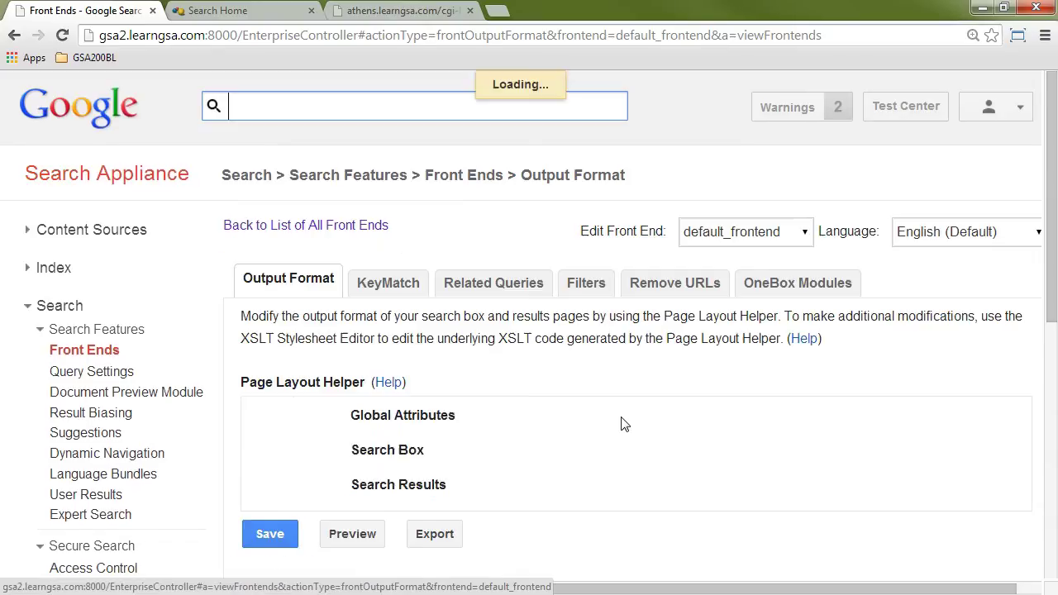
left_click(802, 289)
scroll(856, 424, "down", 1)
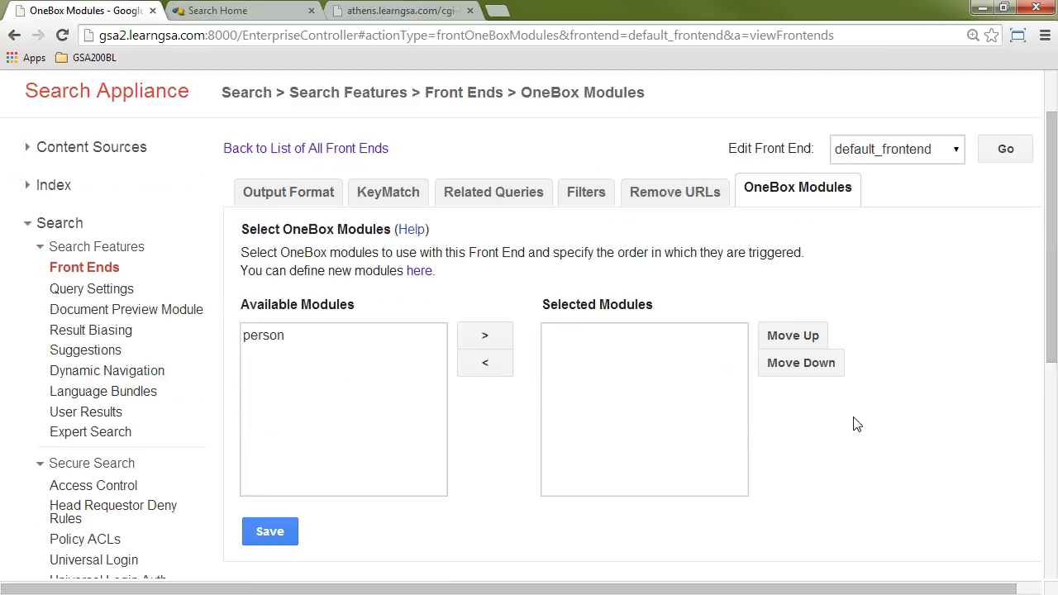
scroll(856, 424, "down", 1)
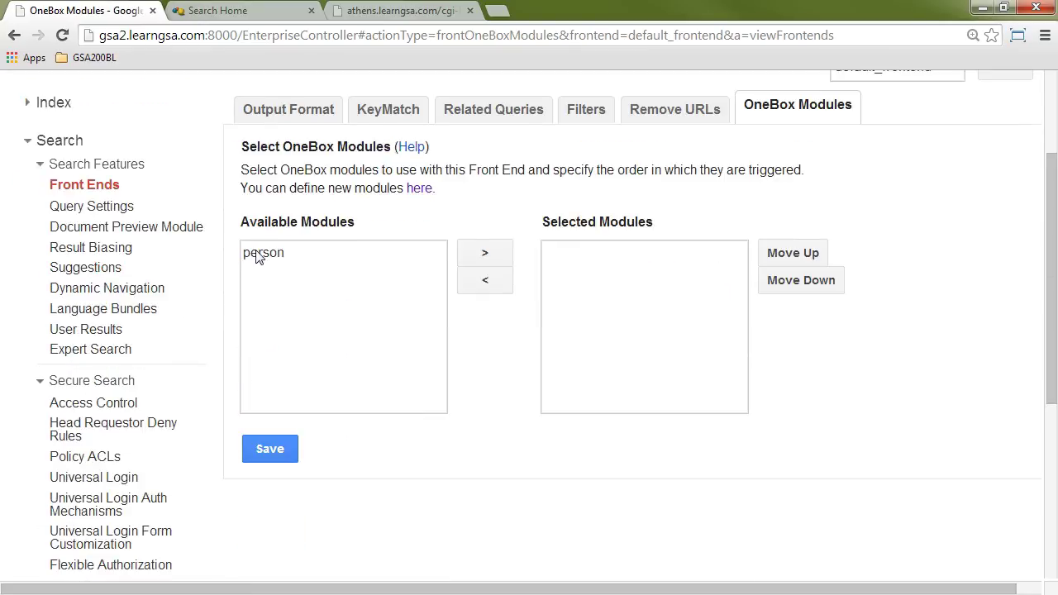
left_click(301, 259)
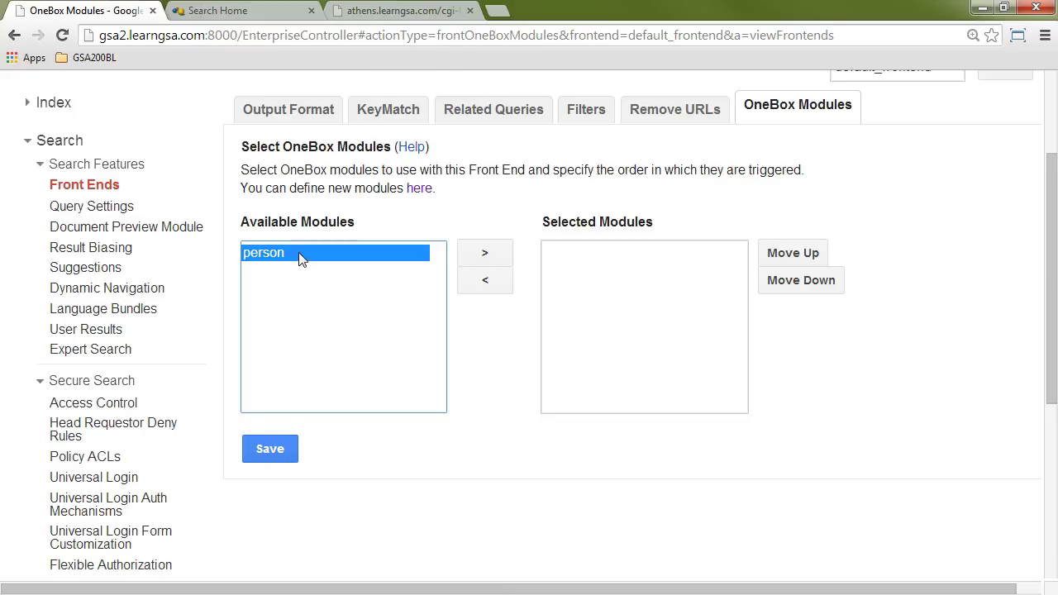
left_click(491, 261)
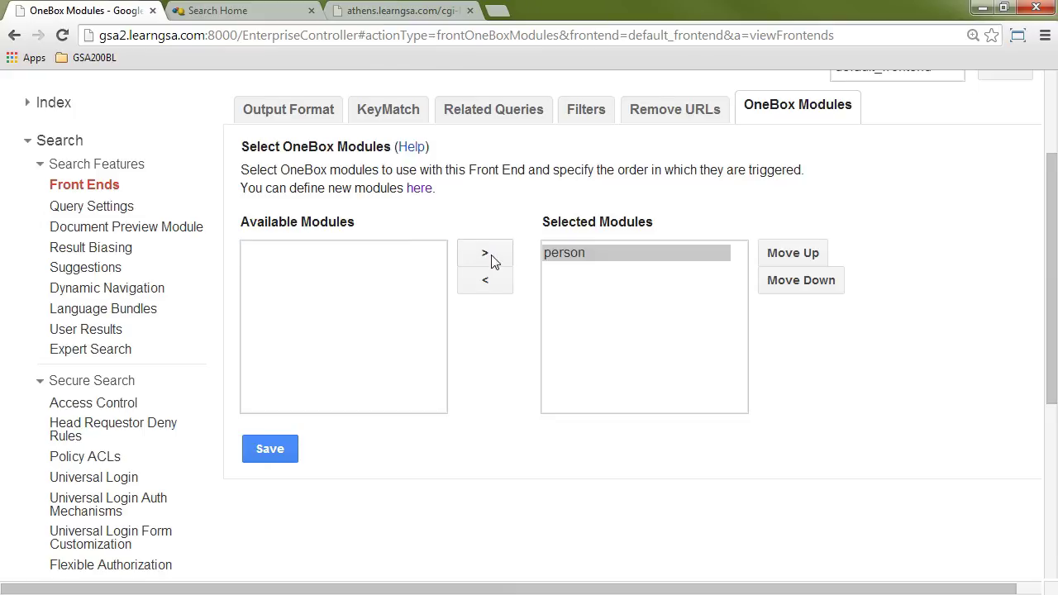
left_click(270, 450)
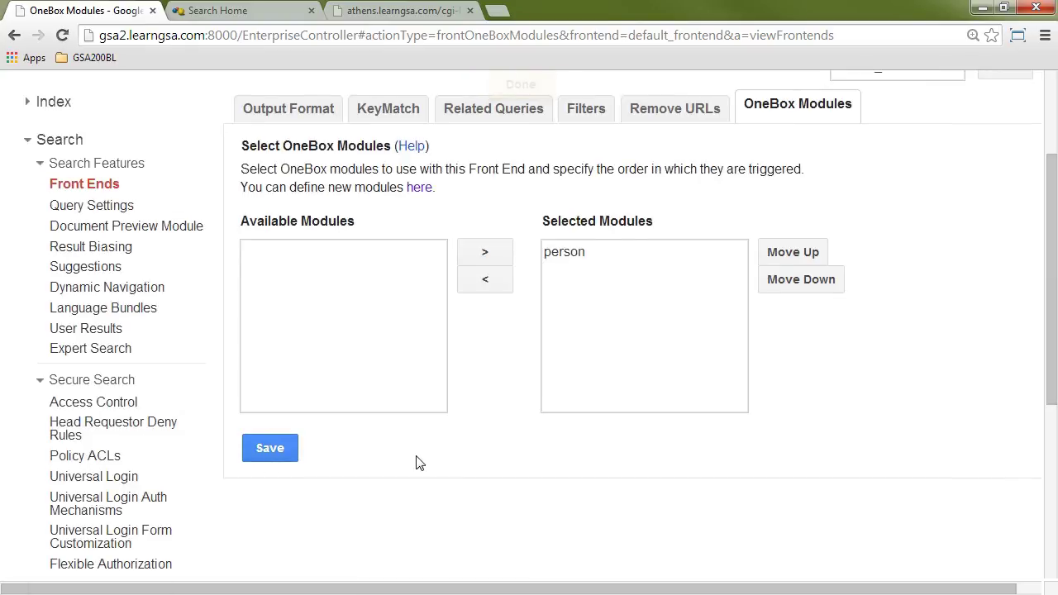
scroll(418, 463, "up", 1)
scroll(418, 463, "up", 1)
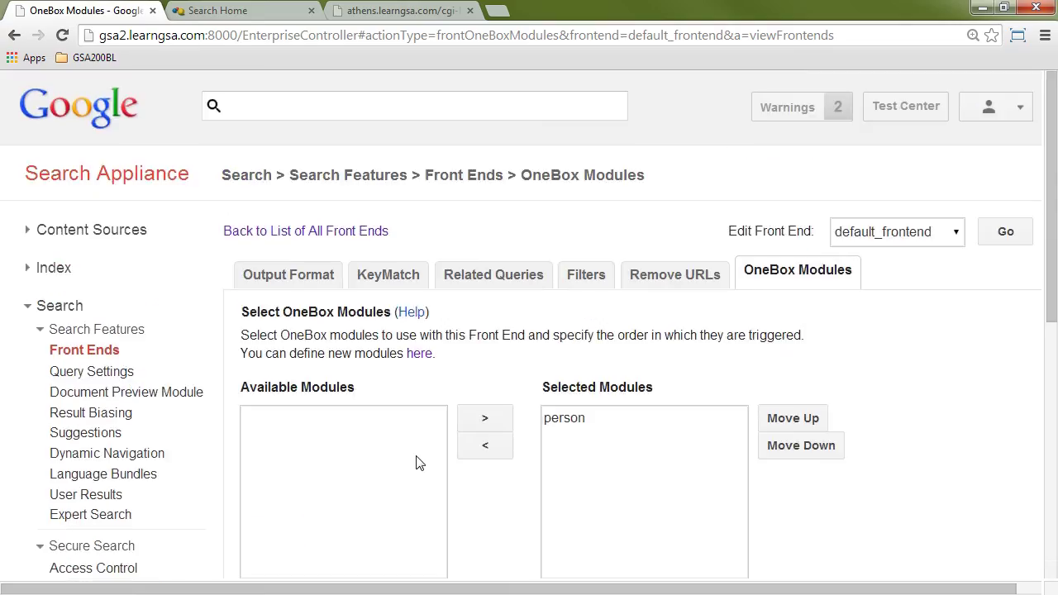
Switch to the appliance's search home page and search the public content for james.
left_click(240, 9)
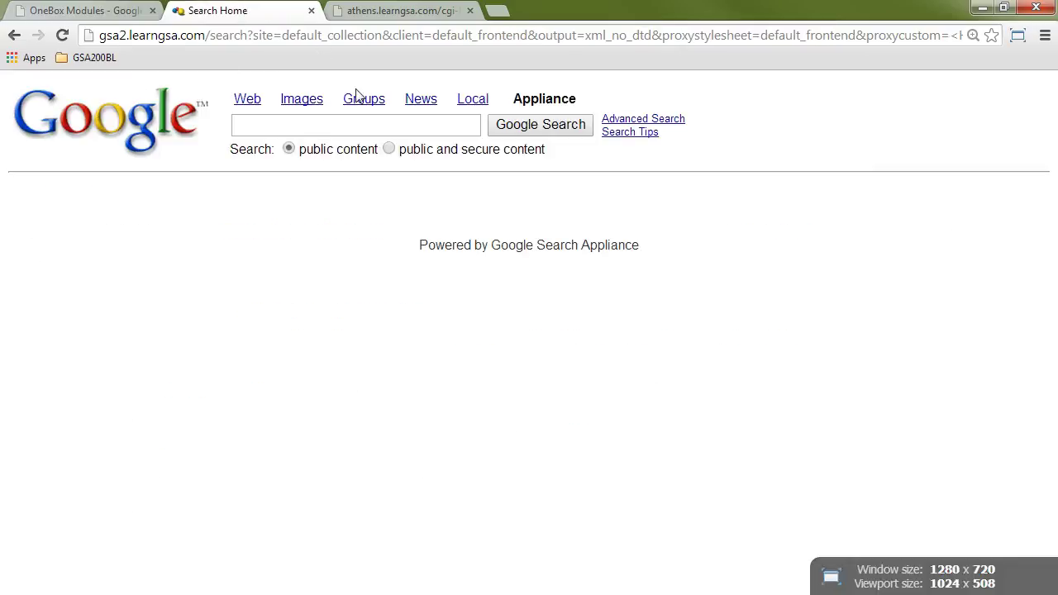
left_click(264, 129)
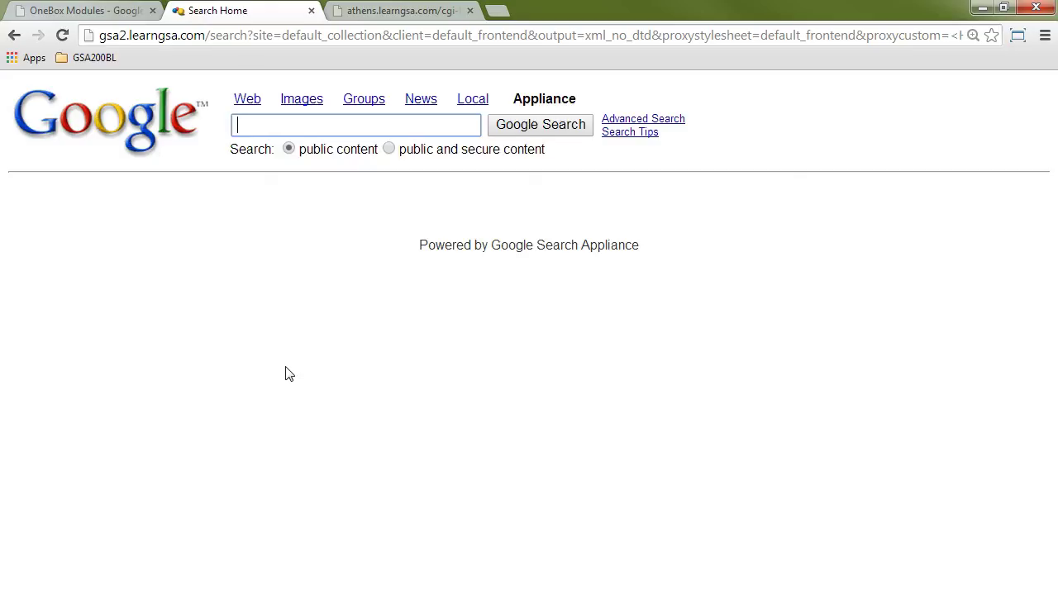
type("james")
left_click(558, 132)
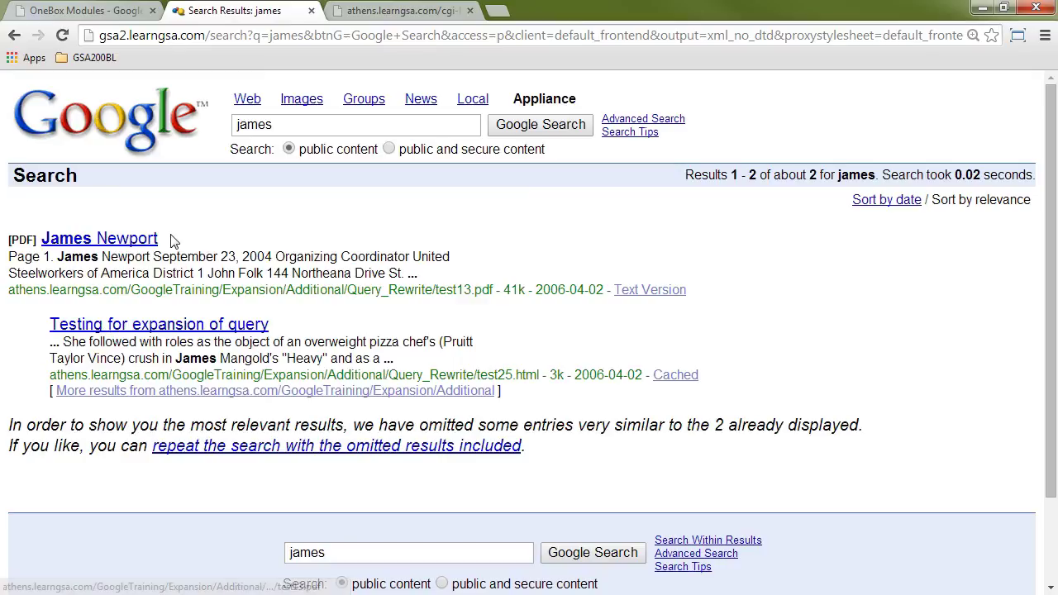
Search for employee james and examine the names listed in the Famous People Lookup results.
left_click(235, 124)
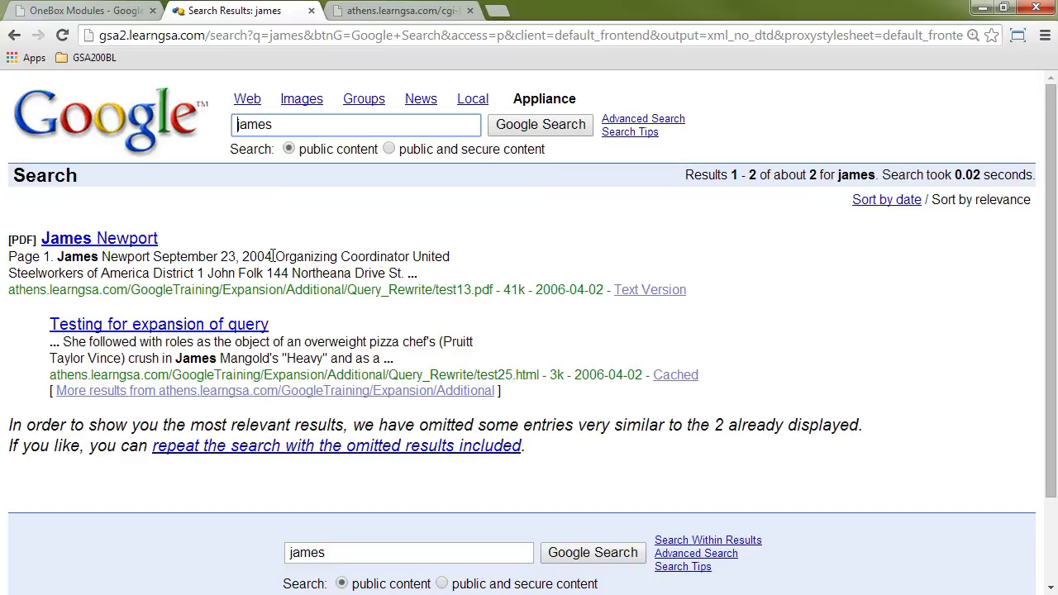
type("employee")
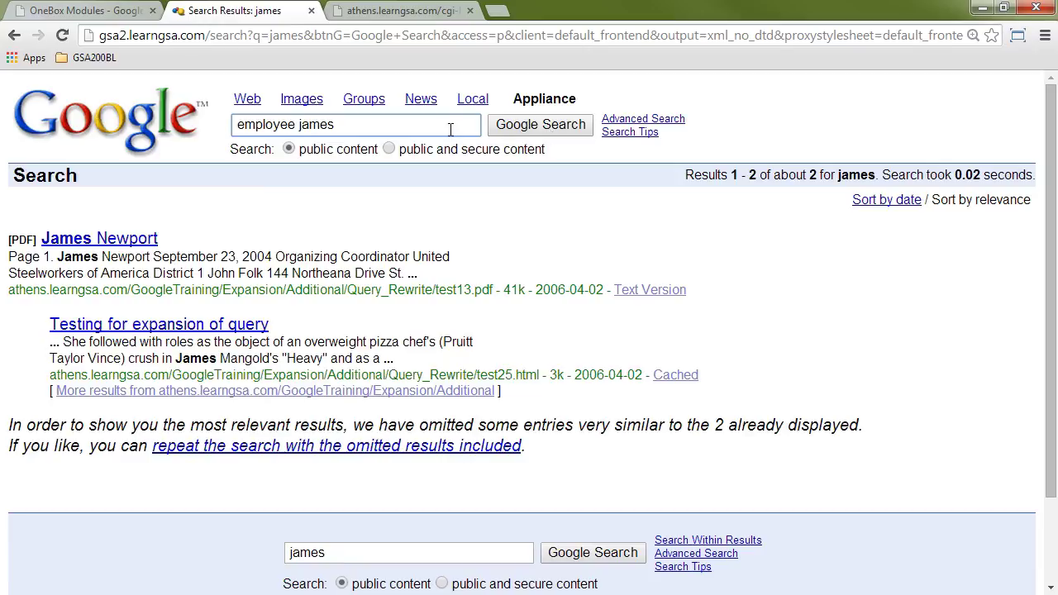
left_click(542, 130)
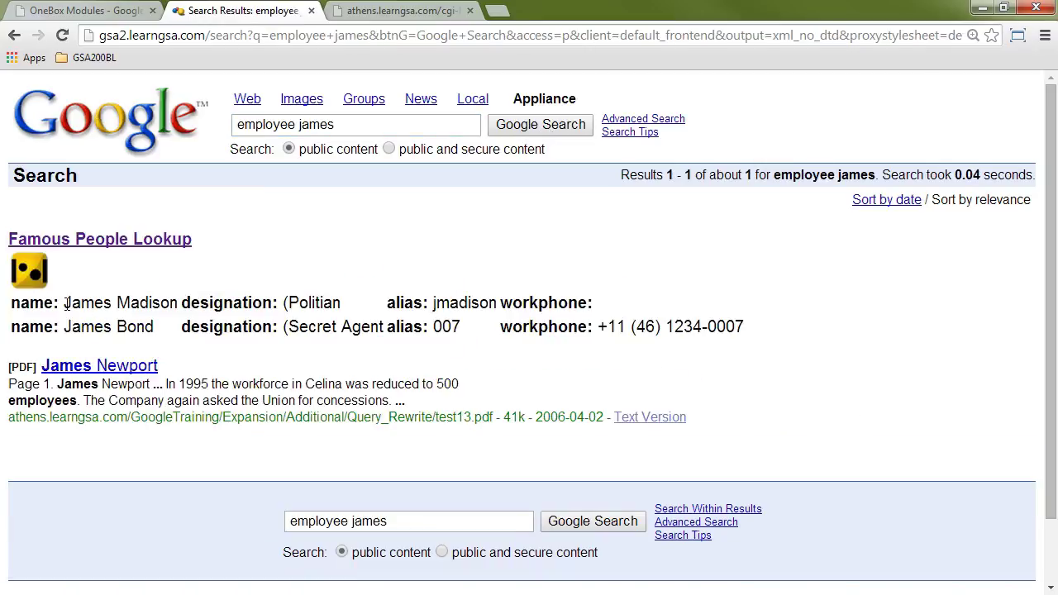
left_click_drag(66, 303, 162, 327)
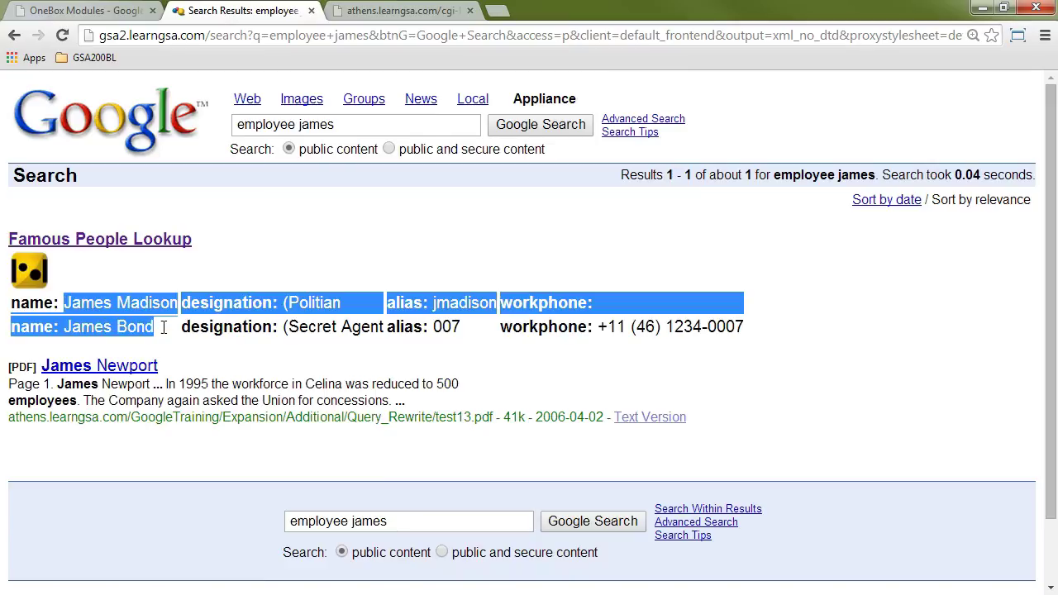
left_click(153, 303)
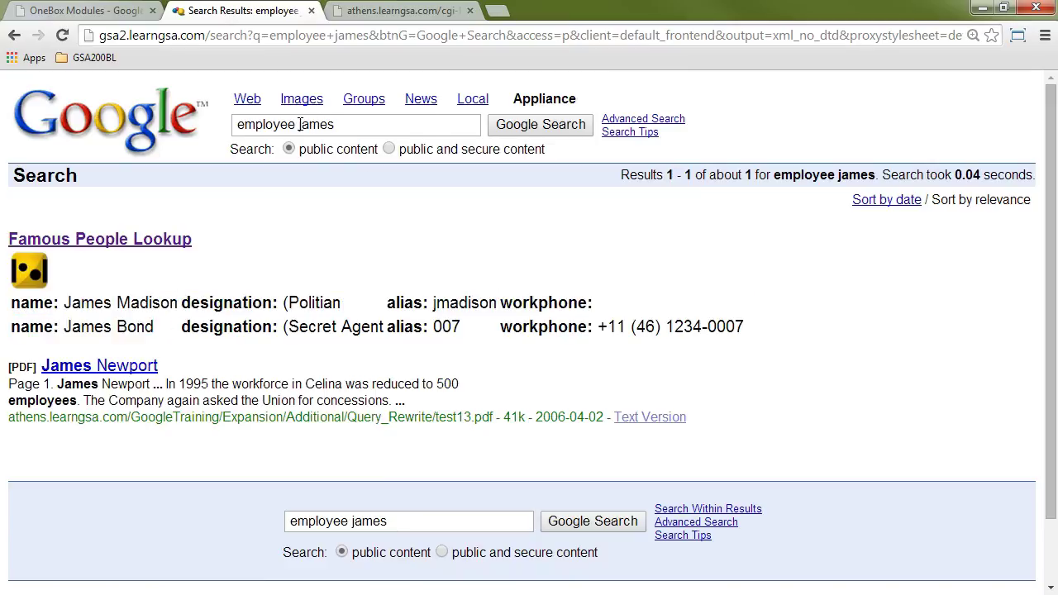
Move the trigger keyword behind the name and search for james employee.
left_click_drag(299, 124, 217, 132)
key("BackSpace")
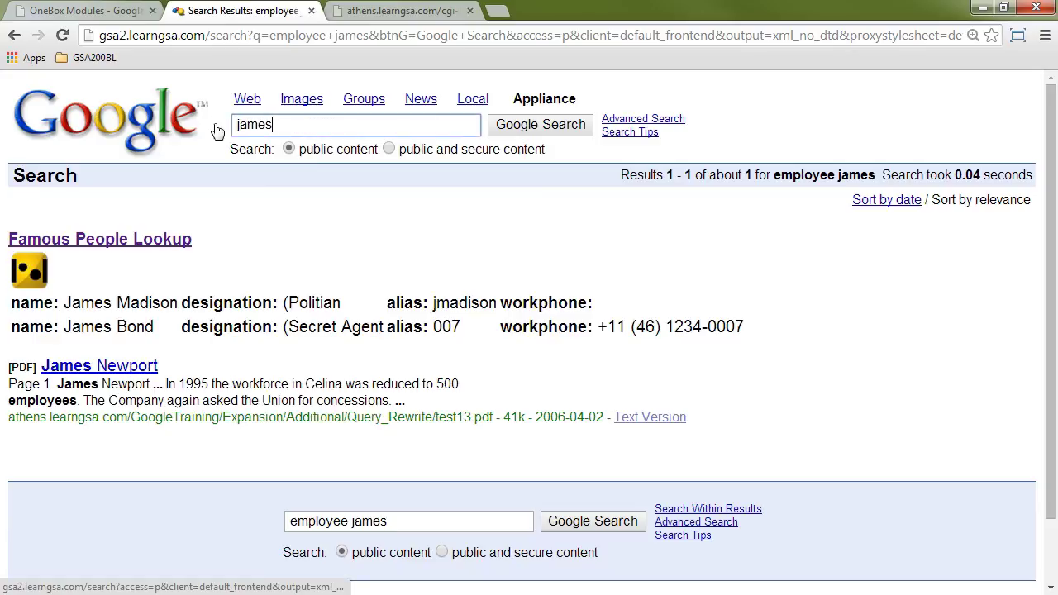
key("End")
type("employee")
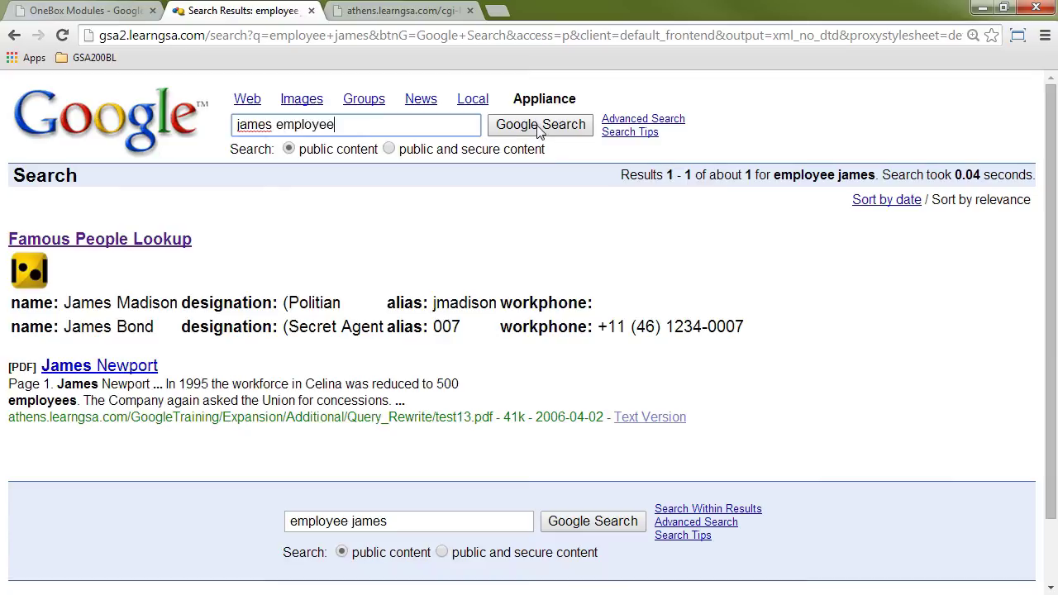
left_click(538, 124)
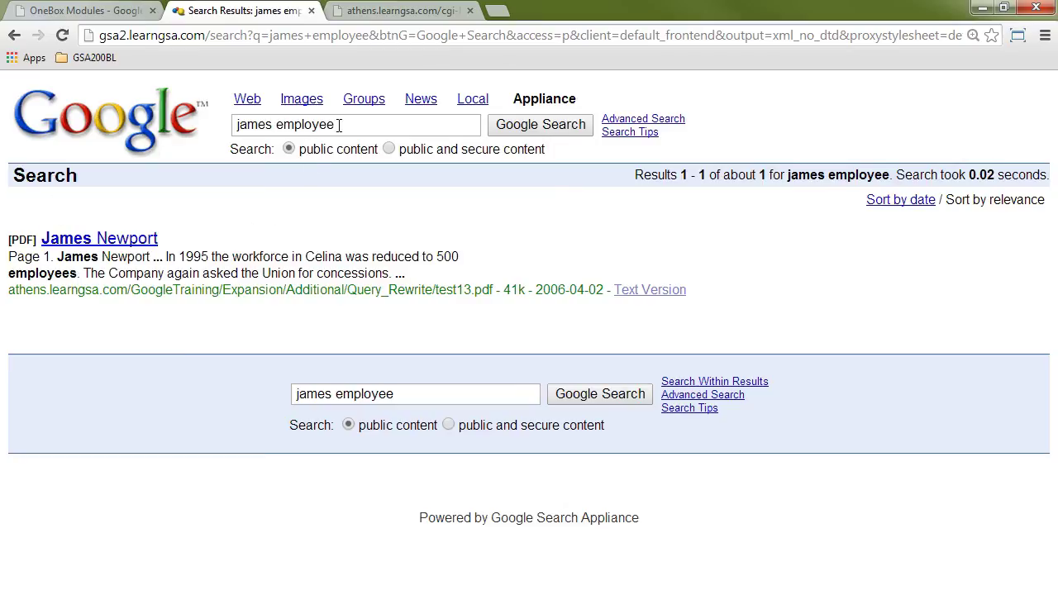
Replace the query with worker james and run the search using the other trigger keyword.
left_click_drag(339, 125, 192, 125)
type("w")
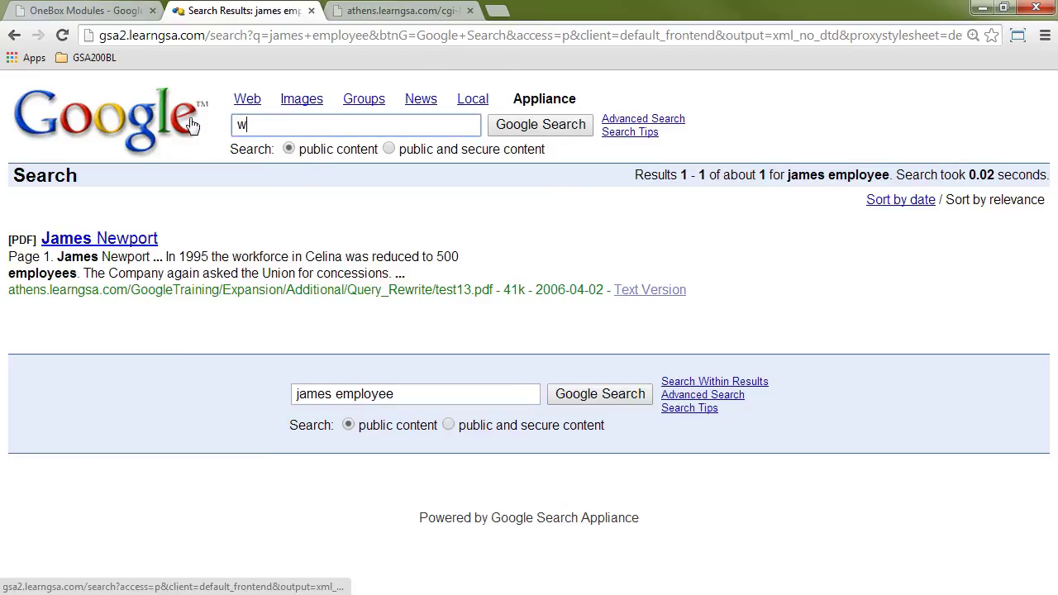
type("orker james")
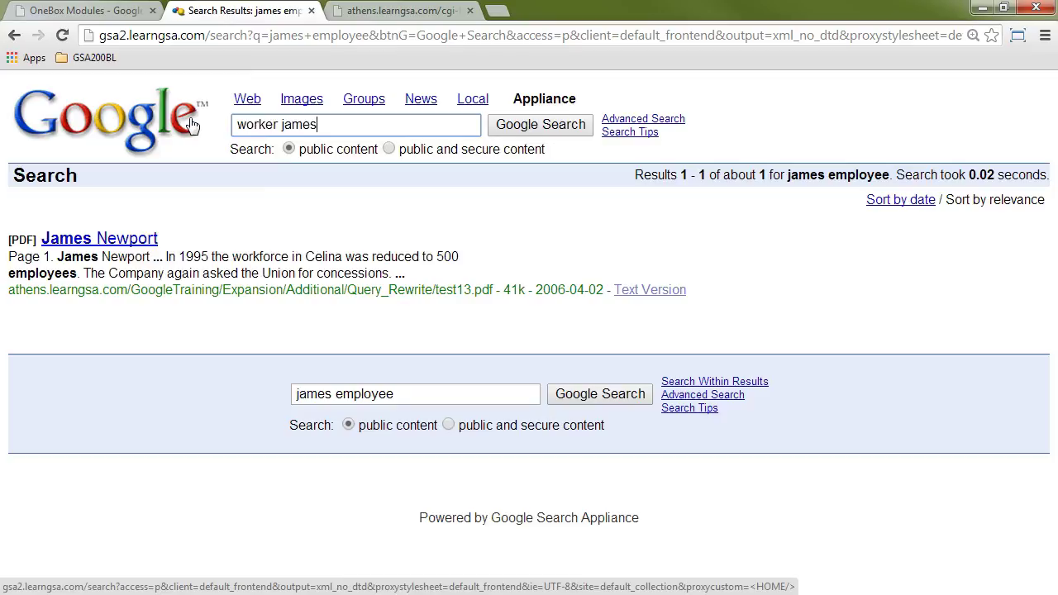
left_click(536, 132)
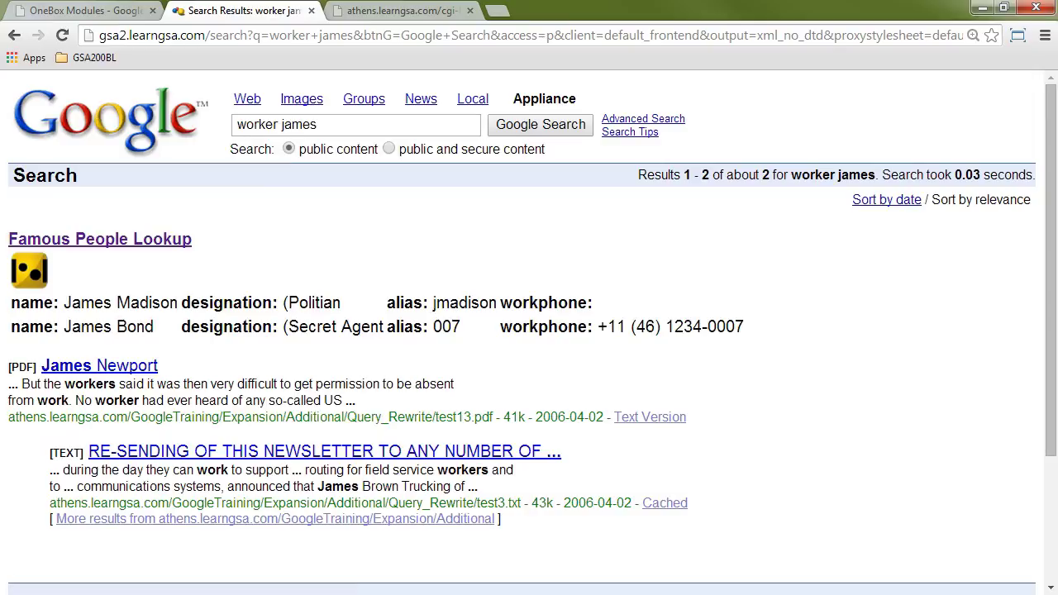
Search for worker 11 and compare the number with the work phones in the Famous People Lookup results.
double_click(355, 132)
type("11")
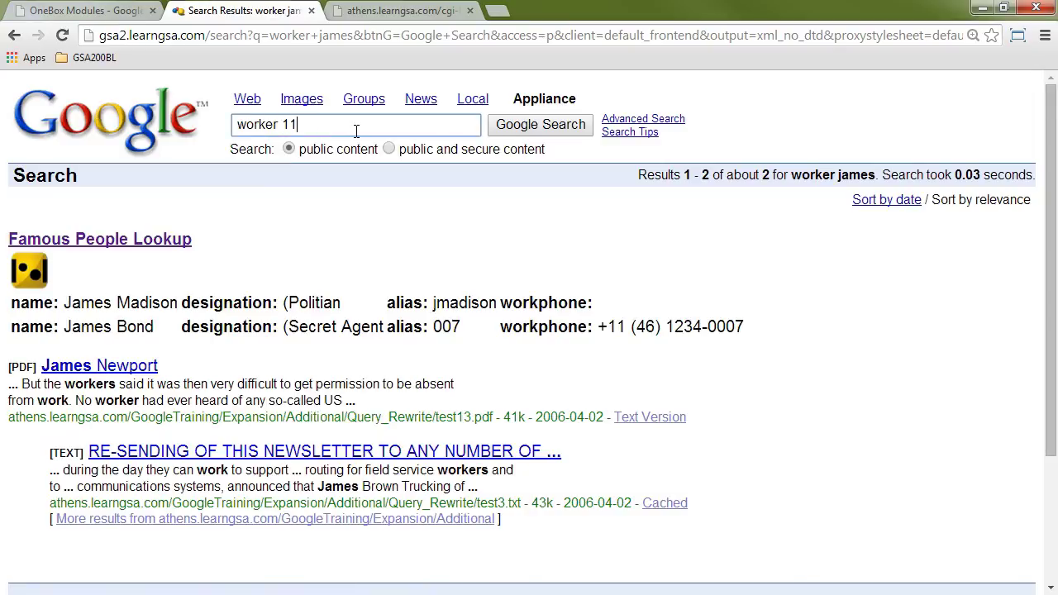
left_click(533, 132)
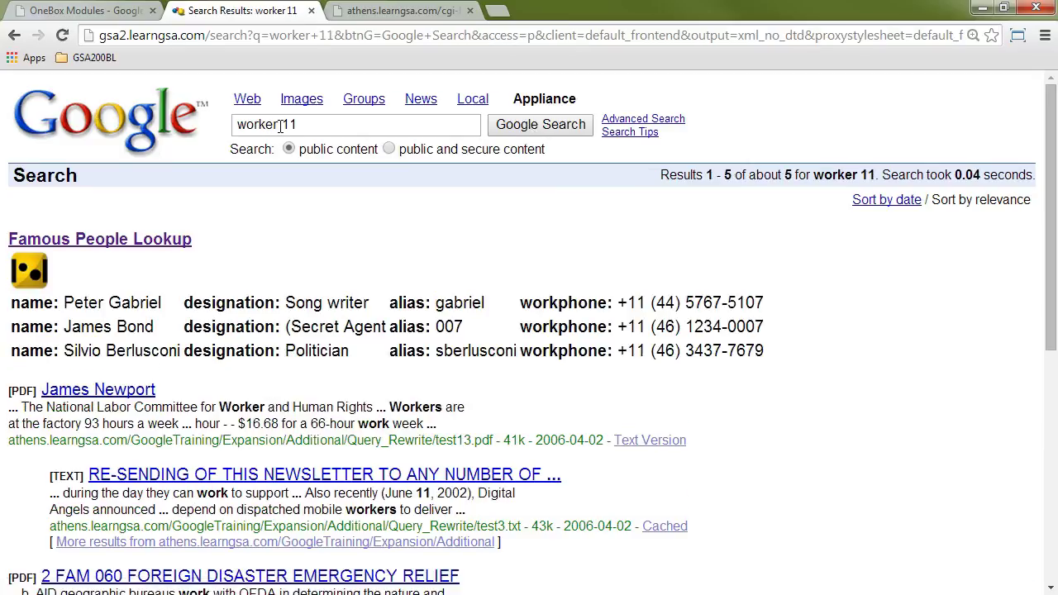
left_click_drag(285, 124, 311, 124)
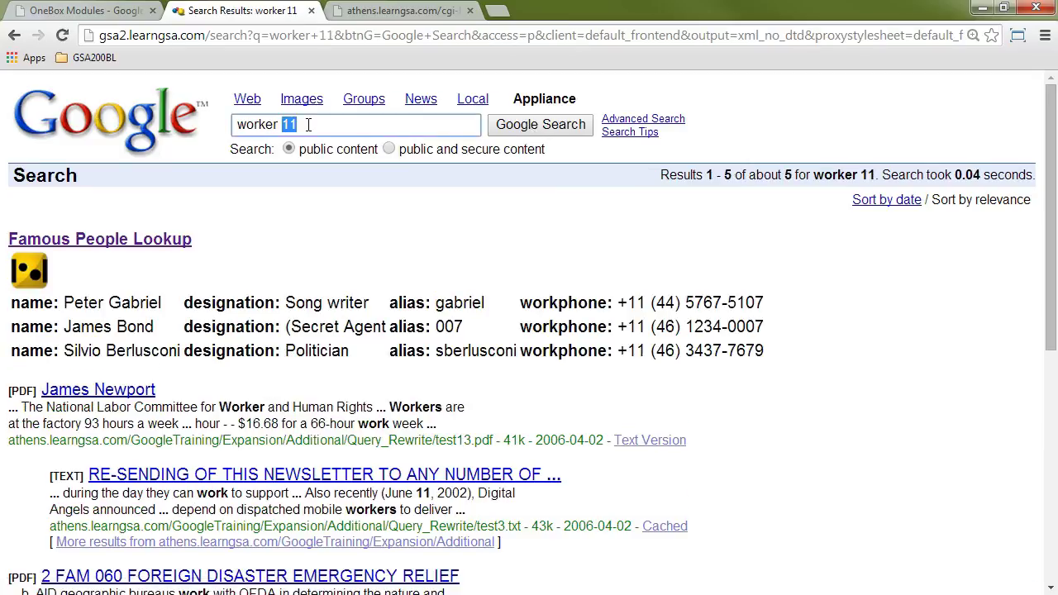
left_click_drag(628, 302, 646, 352)
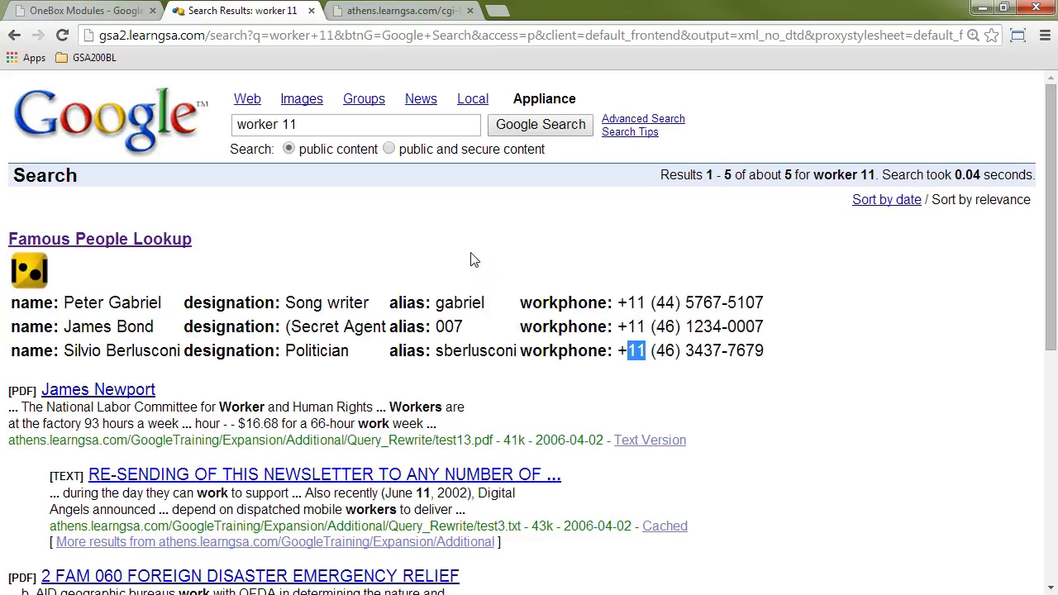
Return to the appliance's admin console and open the OneBox Modules page of Content Sources.
left_click(72, 11)
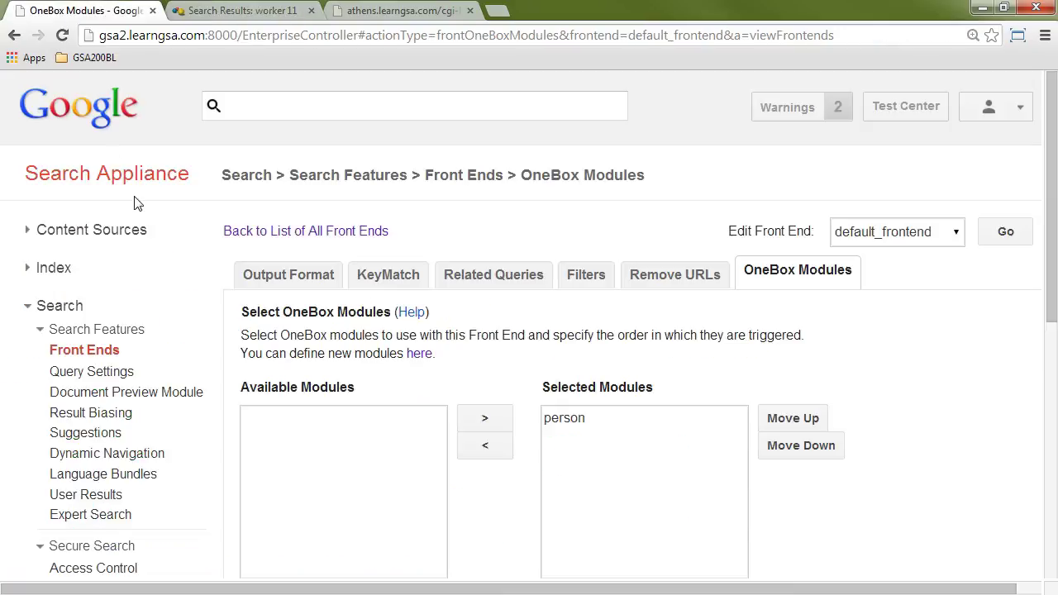
scroll(212, 300, "down", 2)
scroll(213, 302, "down", 2)
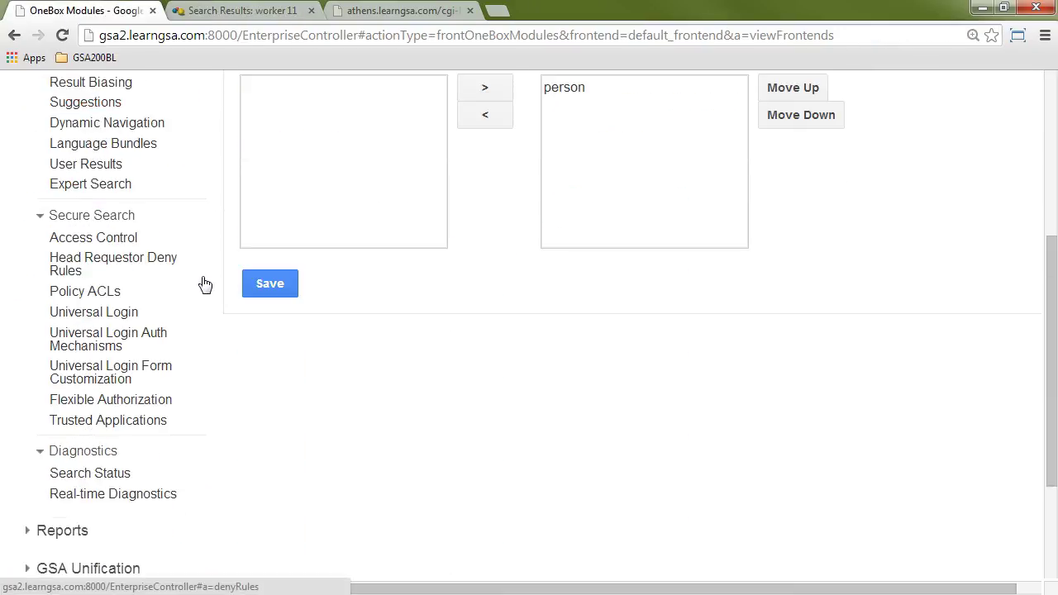
scroll(204, 285, "down", 2)
scroll(204, 285, "up", 4)
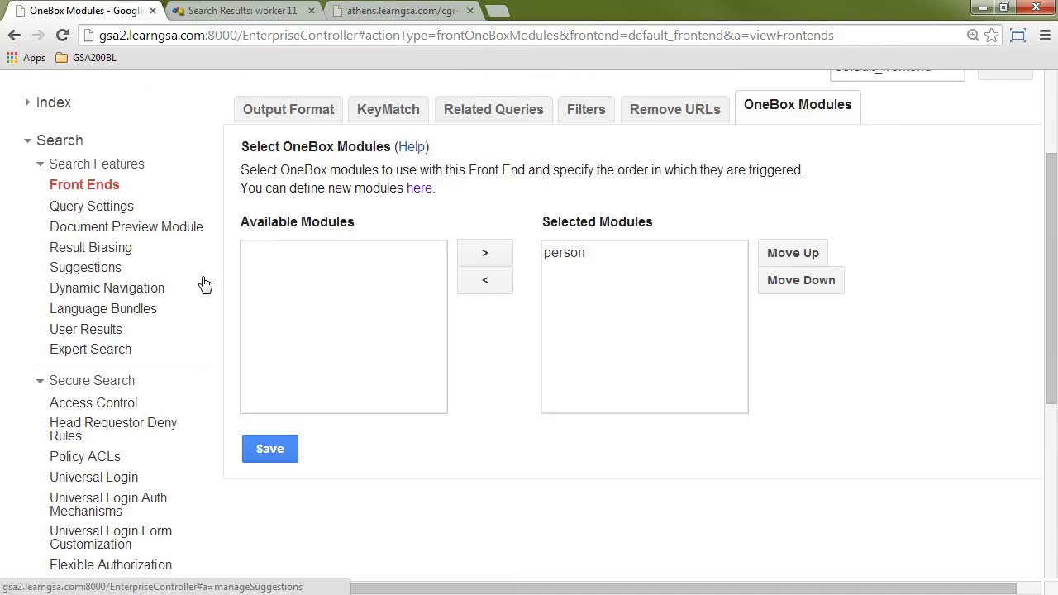
scroll(75, 107, "up", 1)
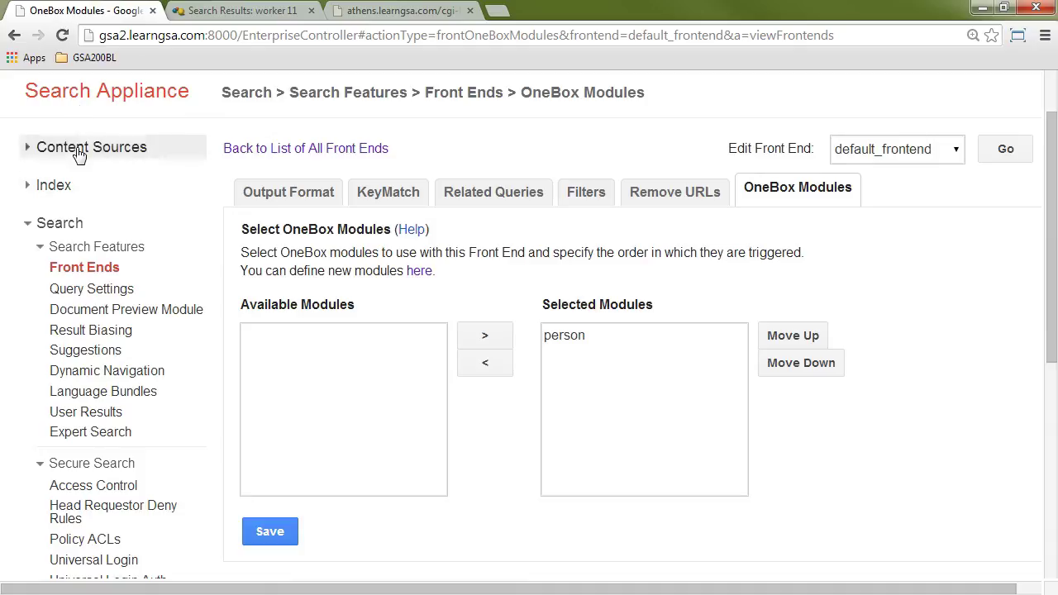
left_click(77, 151)
scroll(145, 330, "down", 1)
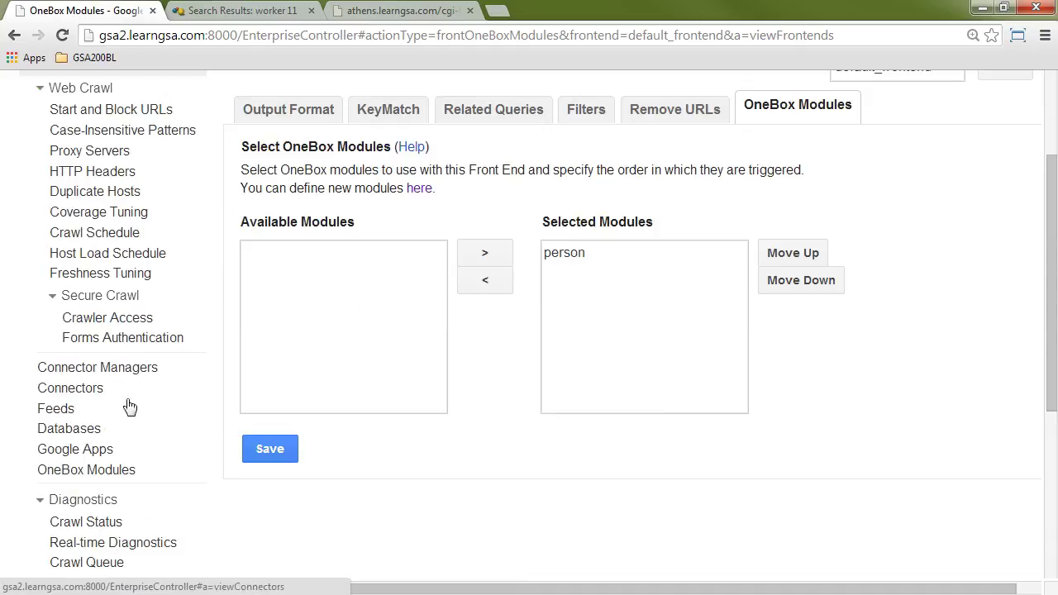
left_click(110, 472)
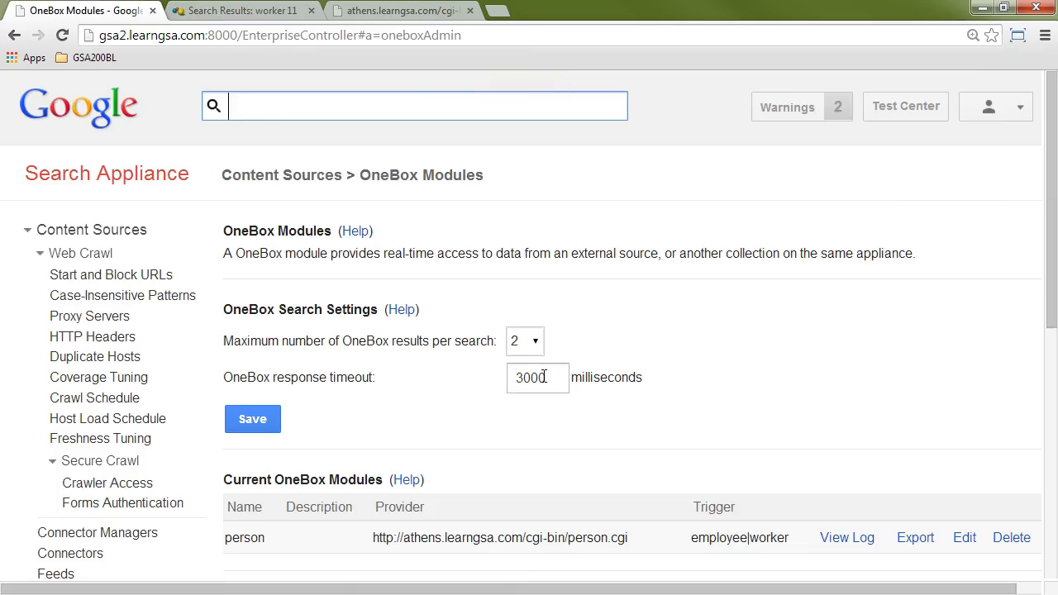
Set the OneBox response timeout to 1 millisecond and save the search settings.
left_click_drag(550, 377, 499, 380)
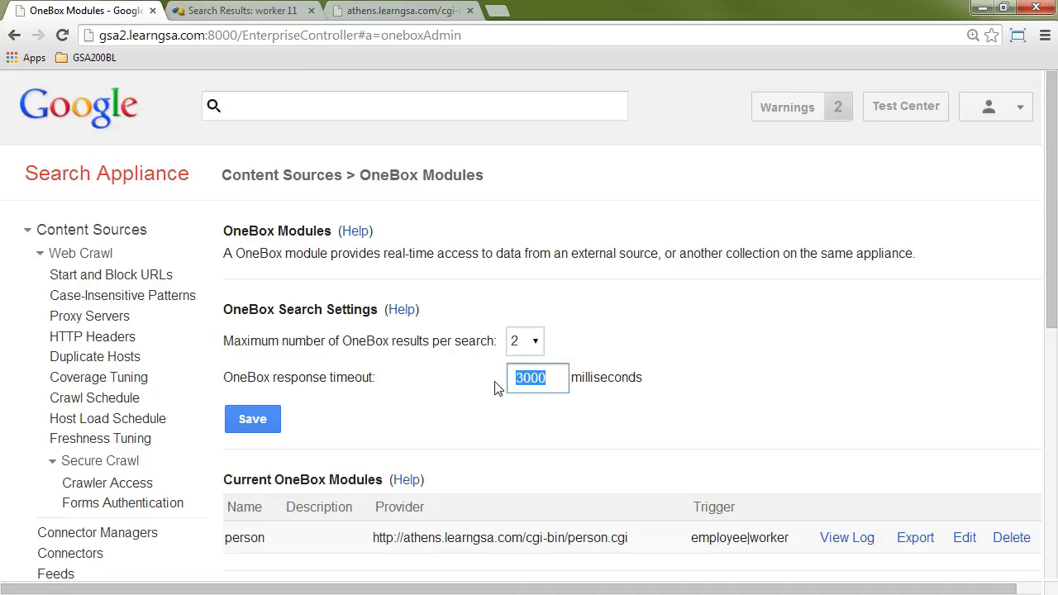
left_click(553, 379)
left_click_drag(553, 379, 454, 374)
type("1")
left_click(252, 419)
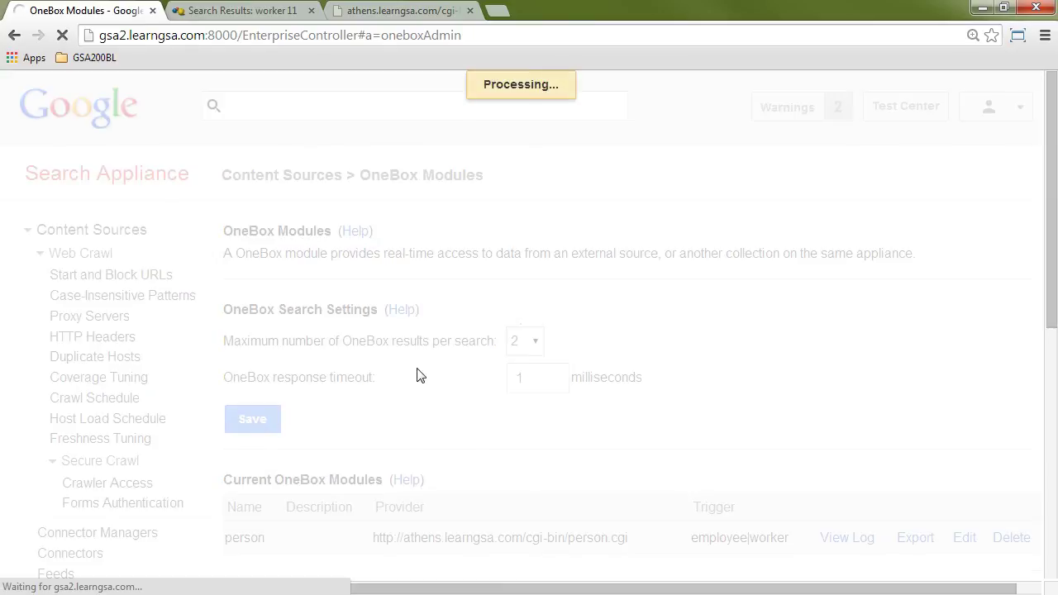
Rerun the worker 11 search and check the results page for the Famous People Lookup block.
left_click(241, 11)
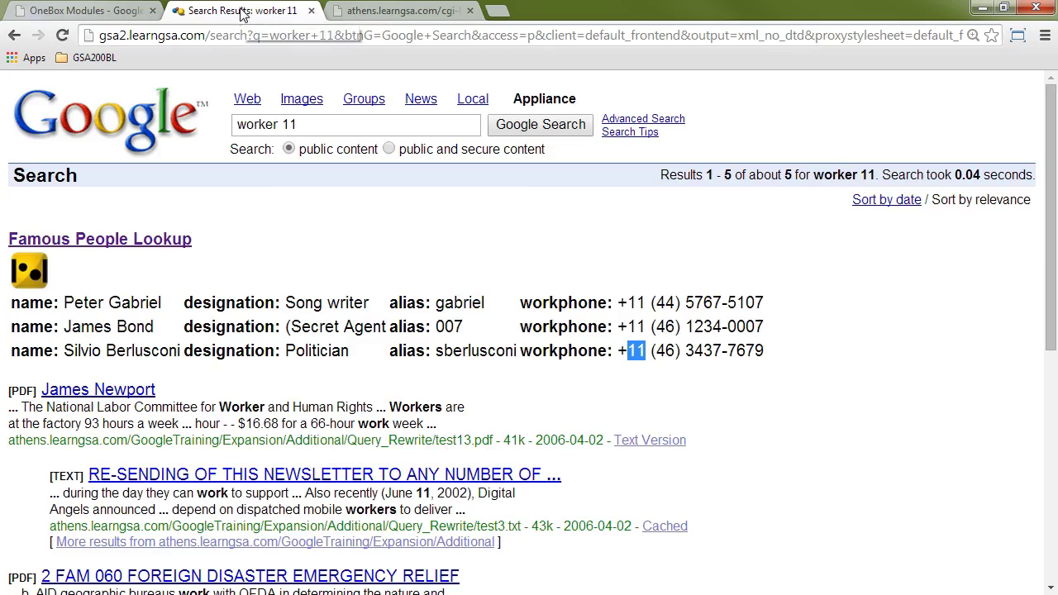
left_click(552, 130)
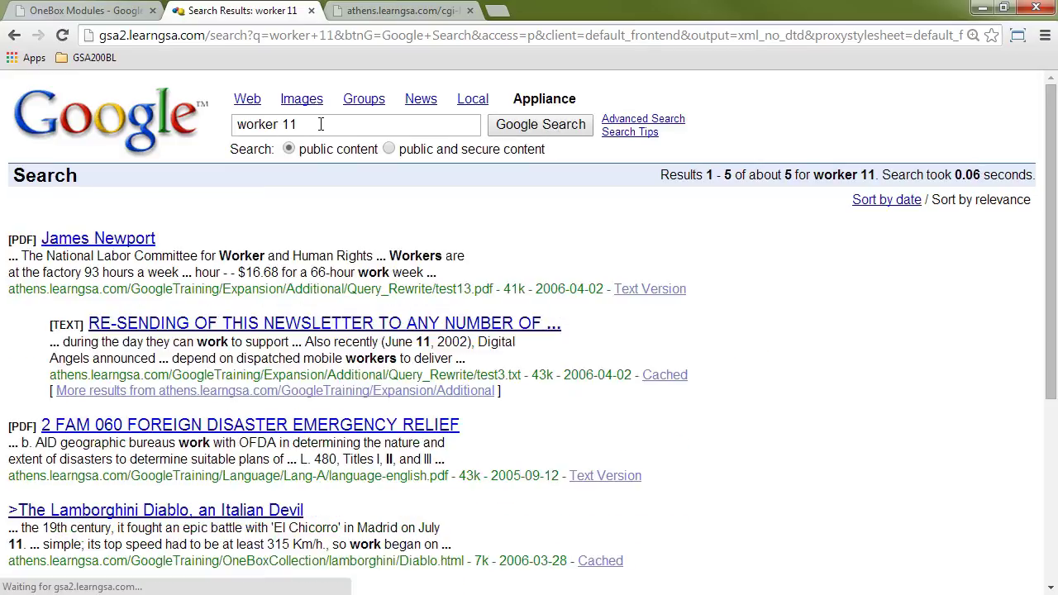
left_click_drag(303, 124, 221, 128)
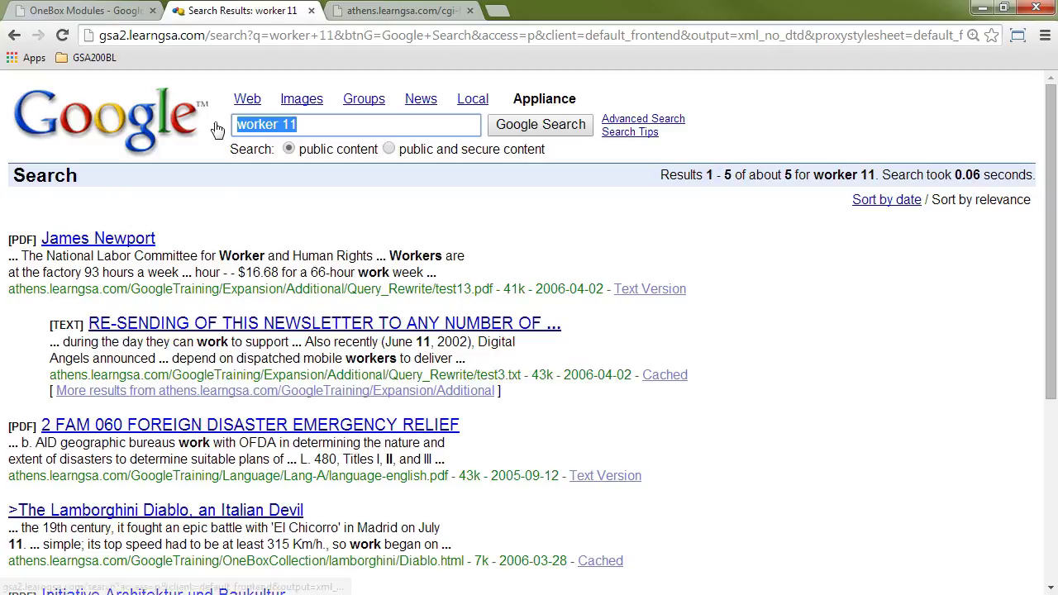
Go back to the OneBox Search Settings, set the response timeout to 3000 milliseconds and save.
left_click(86, 10)
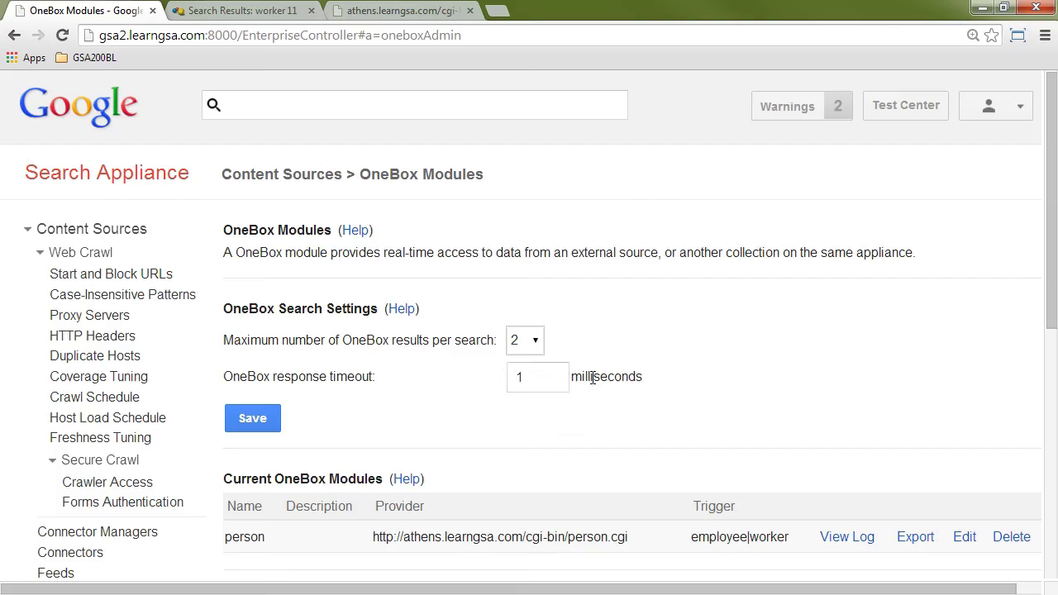
double_click(566, 378)
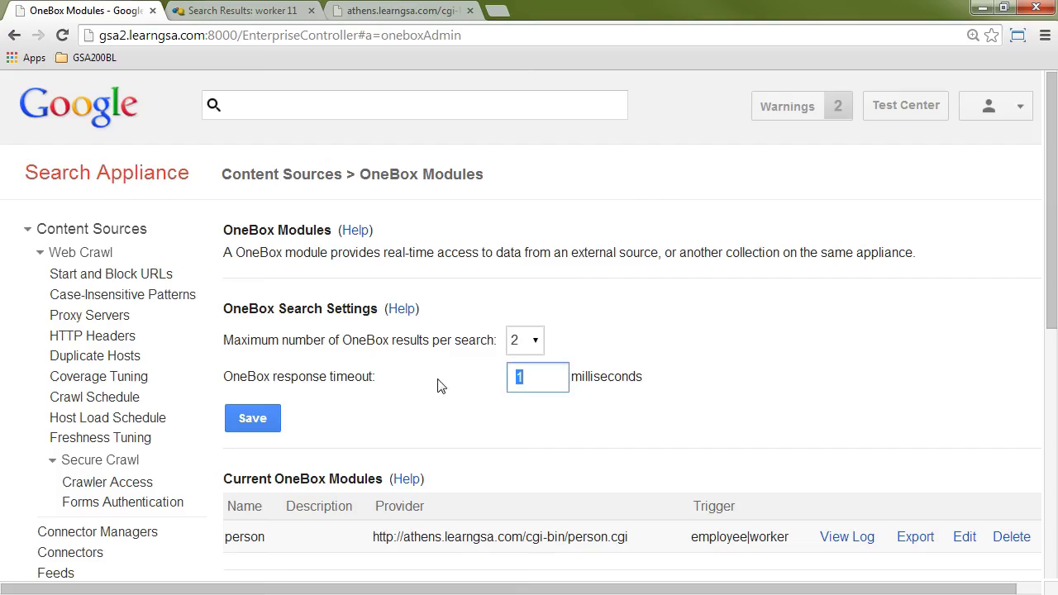
type("3000")
left_click(248, 425)
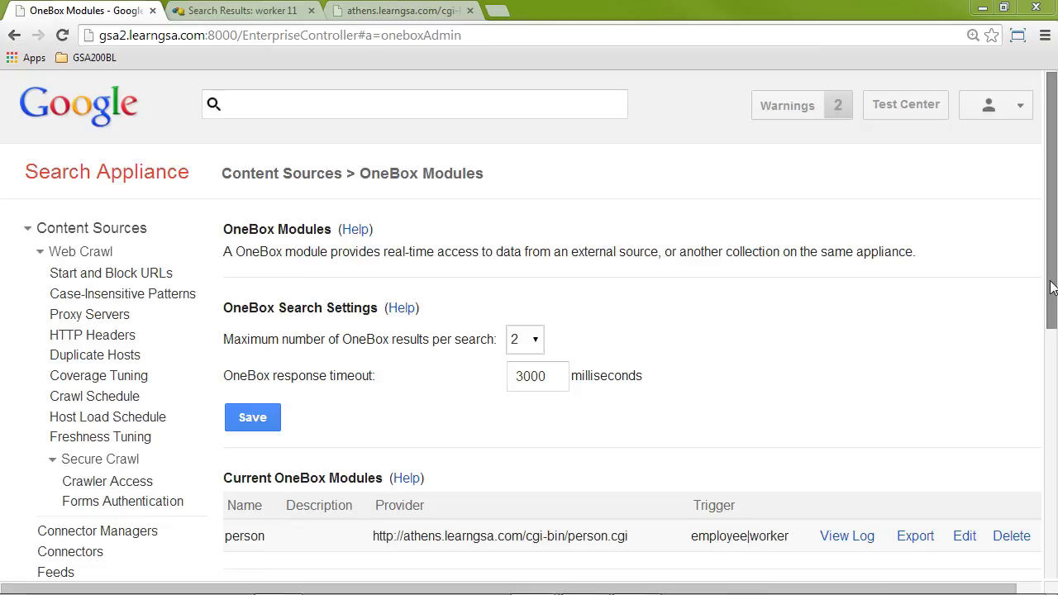
Check the saved OneBox response timeout and open the log of the person module.
left_click_drag(1052, 286, 1052, 374)
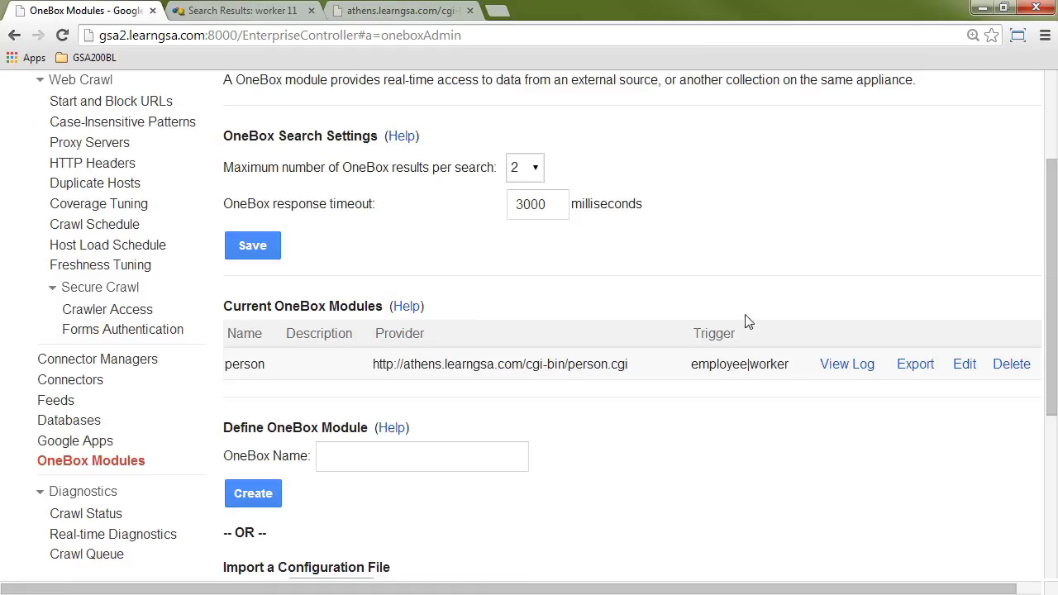
left_click(543, 205)
left_click_drag(547, 205, 496, 217)
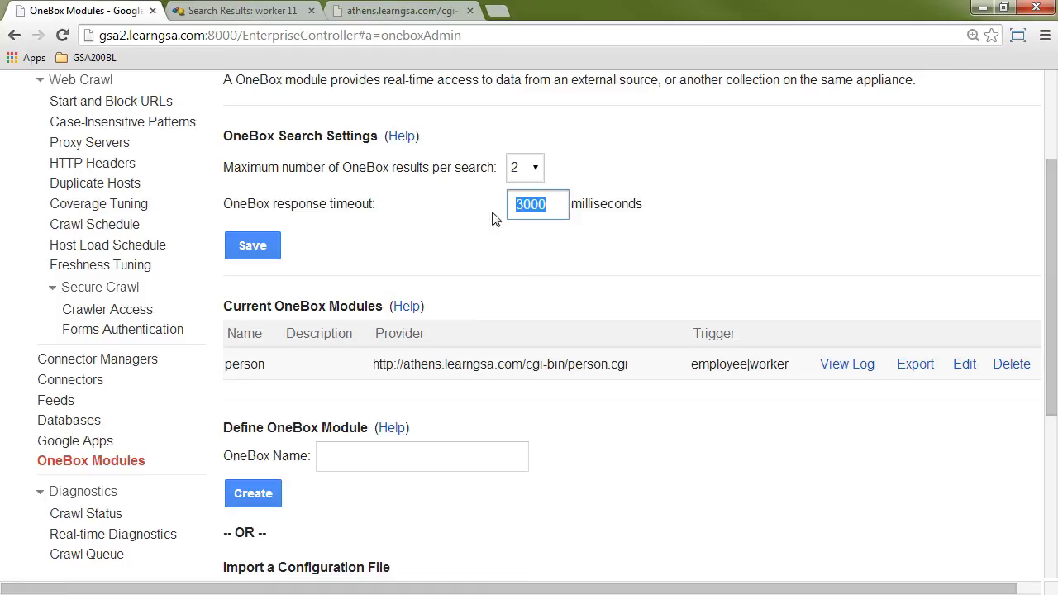
left_click(545, 250)
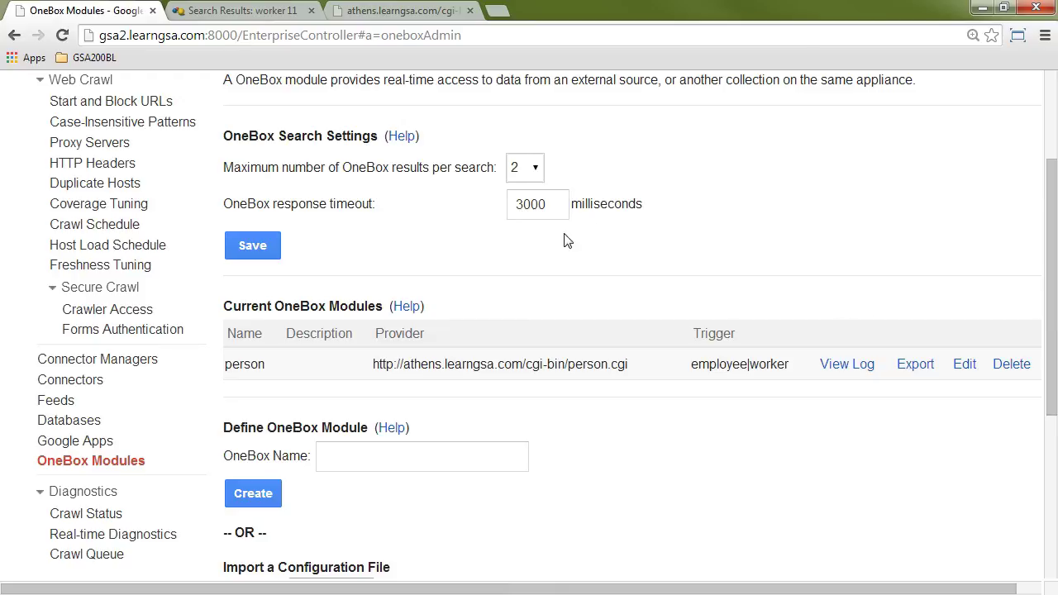
left_click(860, 369)
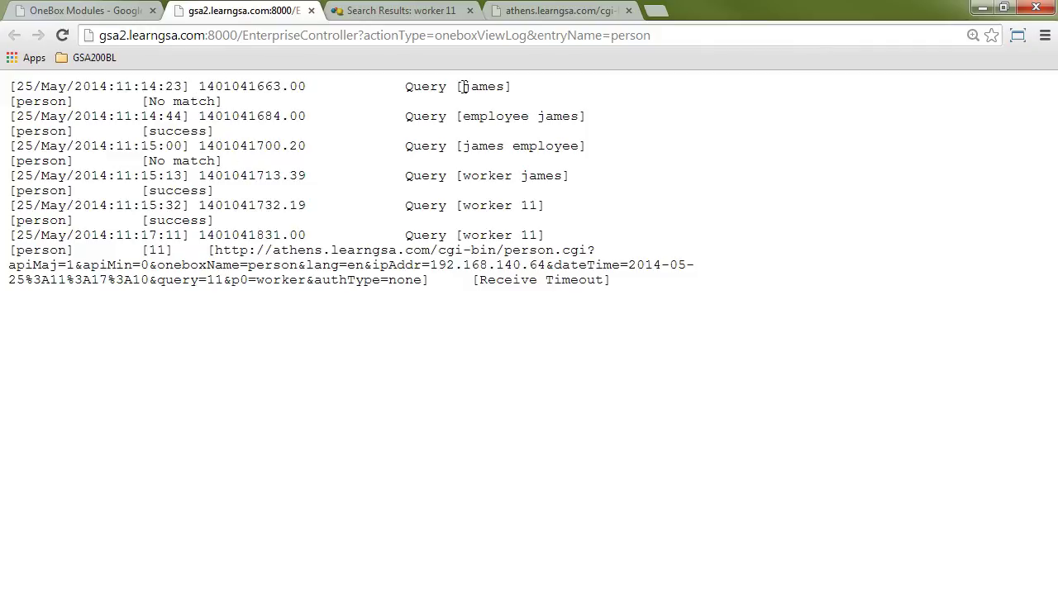
Examine each logged query in turn and read the status recorded for it, including the last worker 11 entry.
left_click_drag(462, 86, 498, 100)
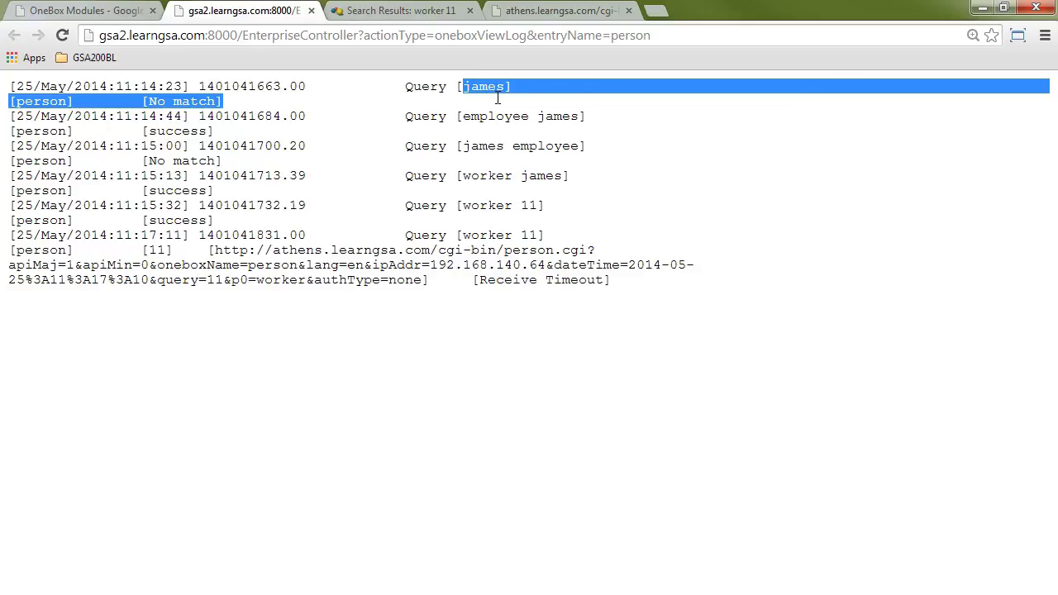
left_click(461, 116)
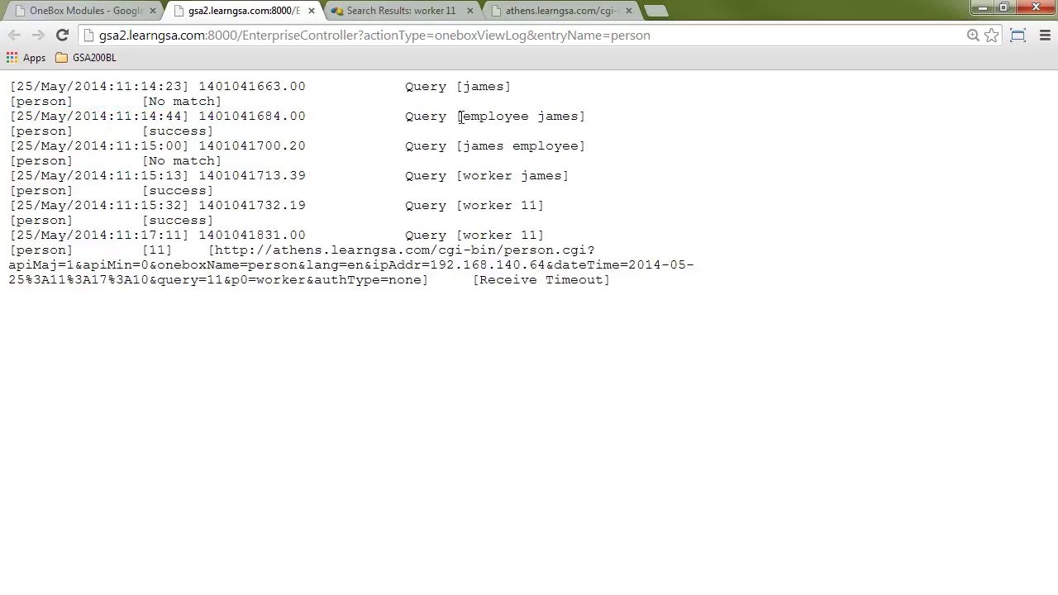
left_click_drag(462, 116, 581, 116)
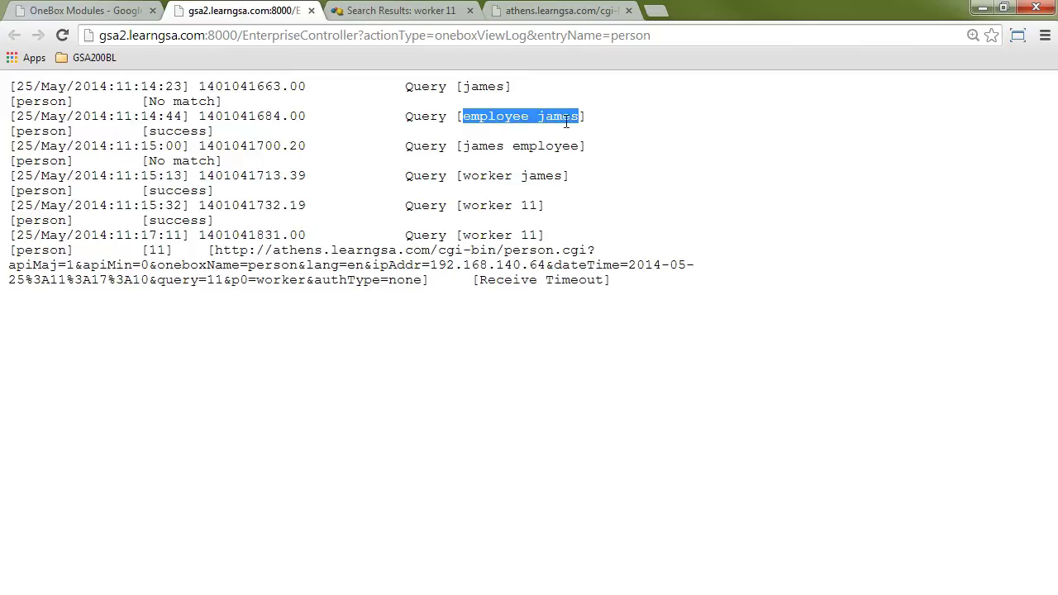
left_click_drag(463, 146, 580, 145)
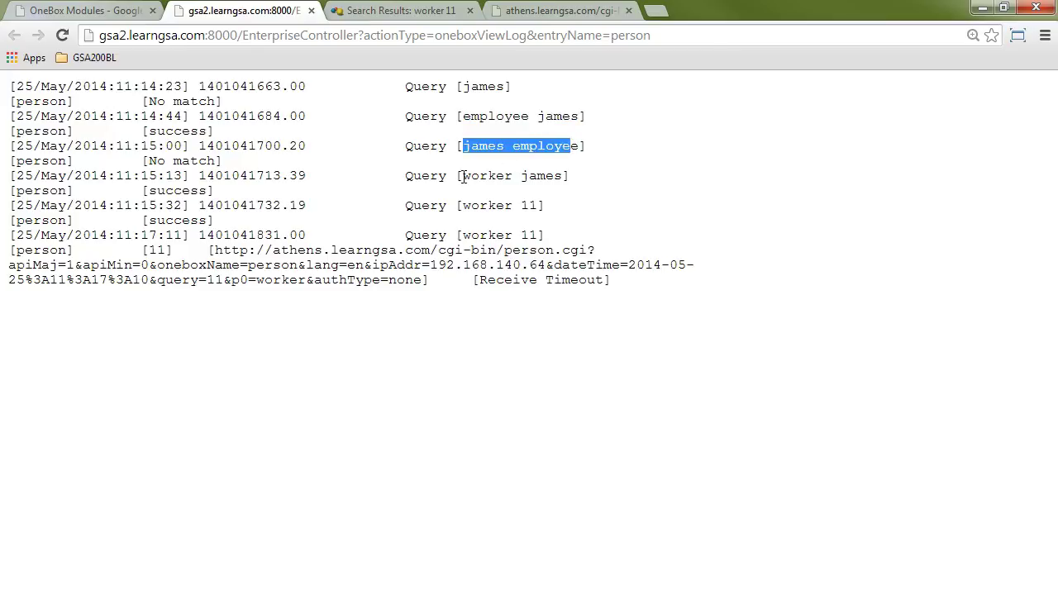
left_click_drag(463, 176, 562, 175)
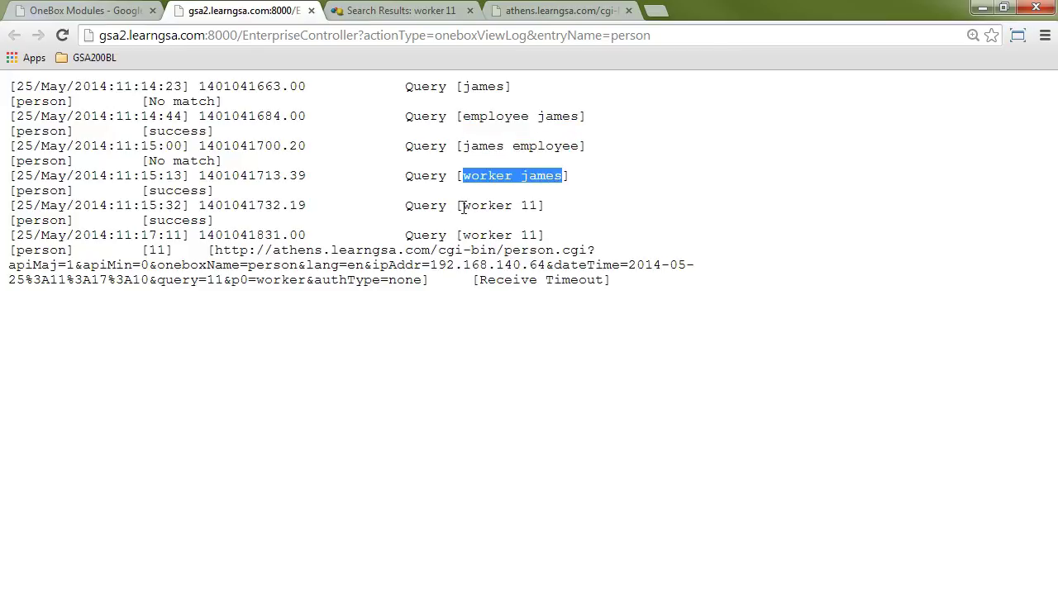
left_click_drag(463, 205, 540, 205)
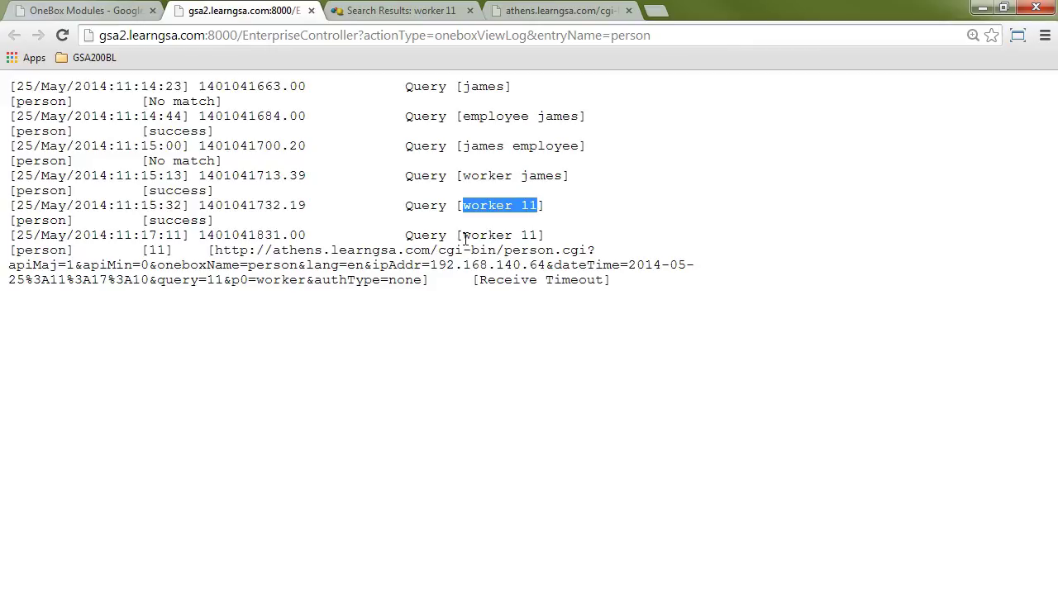
left_click_drag(462, 235, 539, 237)
left_click_drag(480, 280, 607, 281)
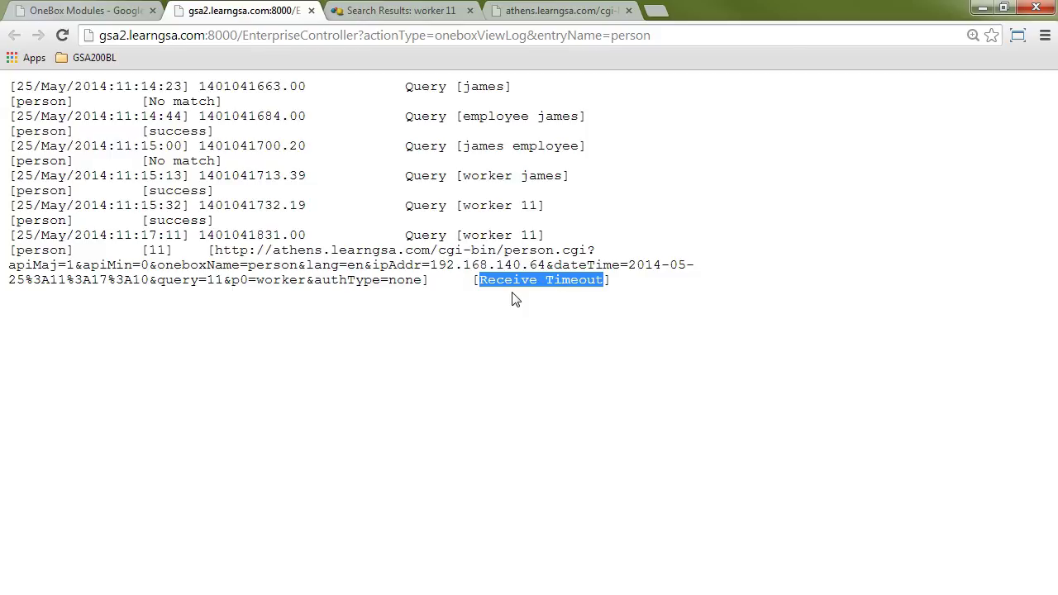
Return to the OneBox Modules page and look over the OneBox Search Settings and the current modules list.
key("ctrl+shift+Tab")
scroll(373, 239, "up", 1)
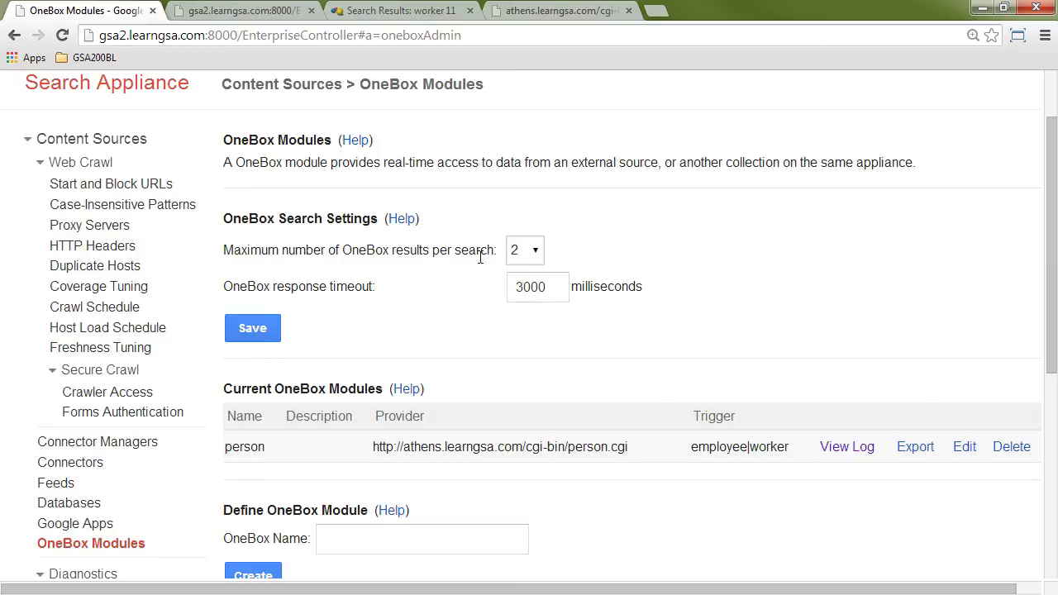
scroll(440, 296, "up", 1)
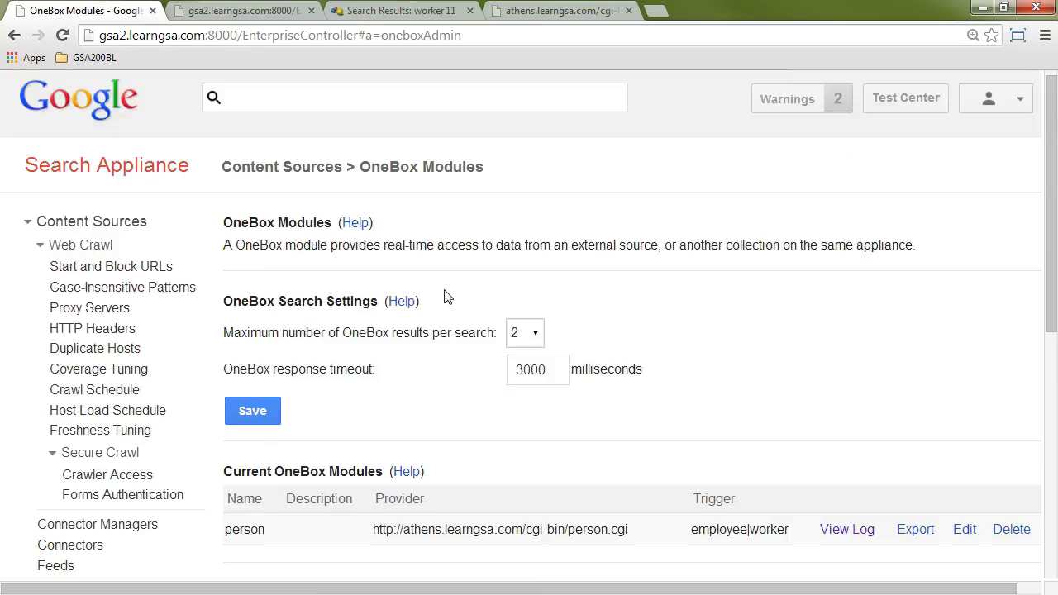
scroll(444, 297, "down", 1)
scroll(444, 296, "up", 1)
scroll(444, 297, "up", 1)
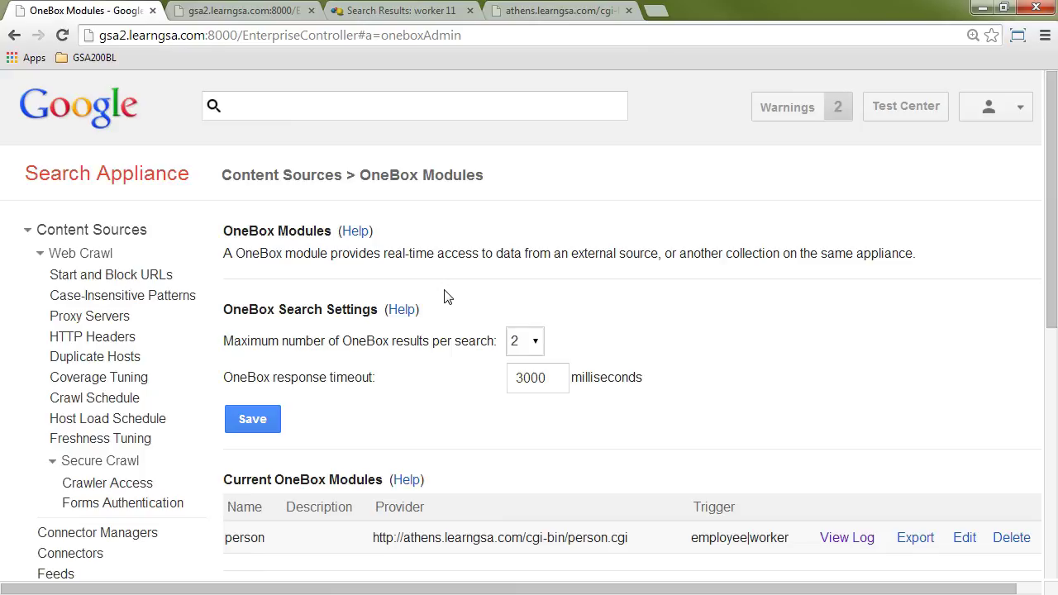